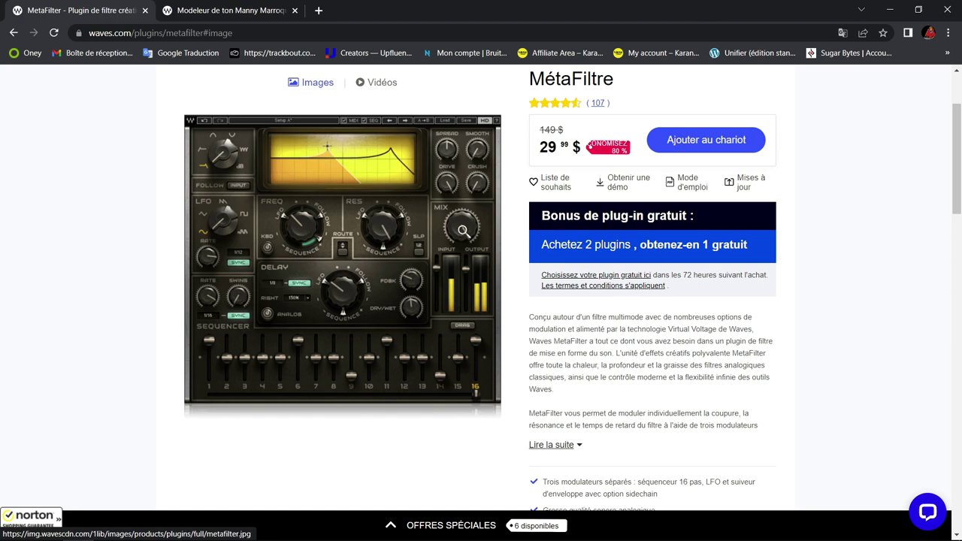
Switch to Studio One and view the instruments on the kick, snare and Hatz tracks.
key("alt+Tab")
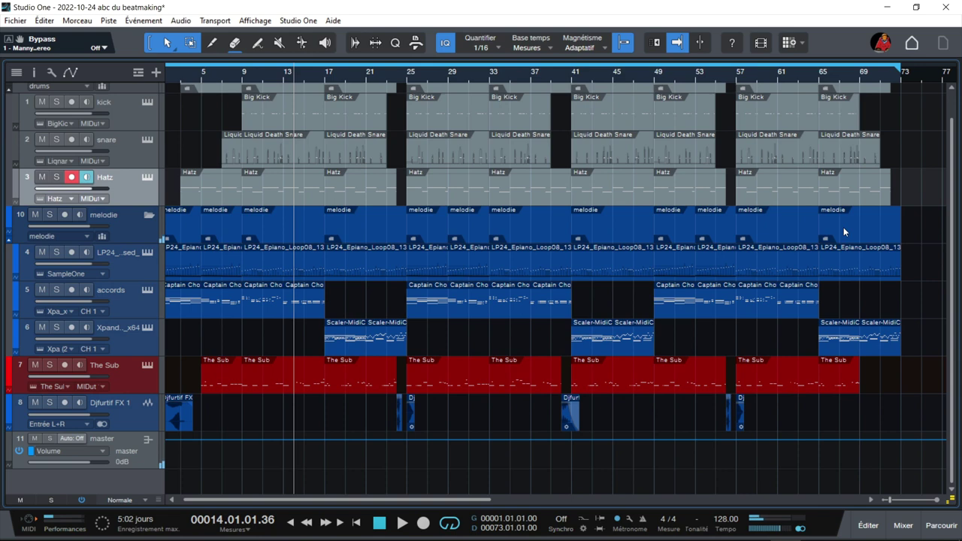
scroll(842, 232, "up", 1)
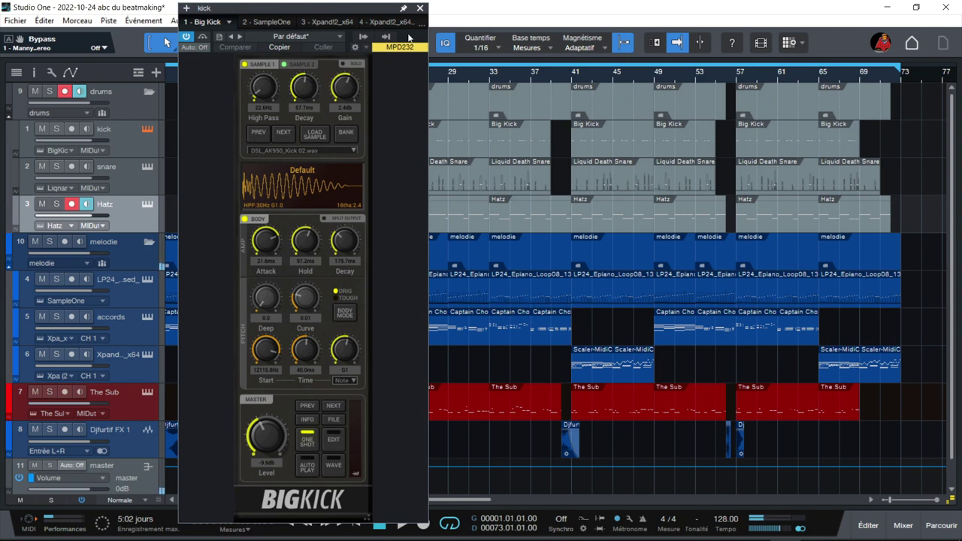
left_click(148, 166)
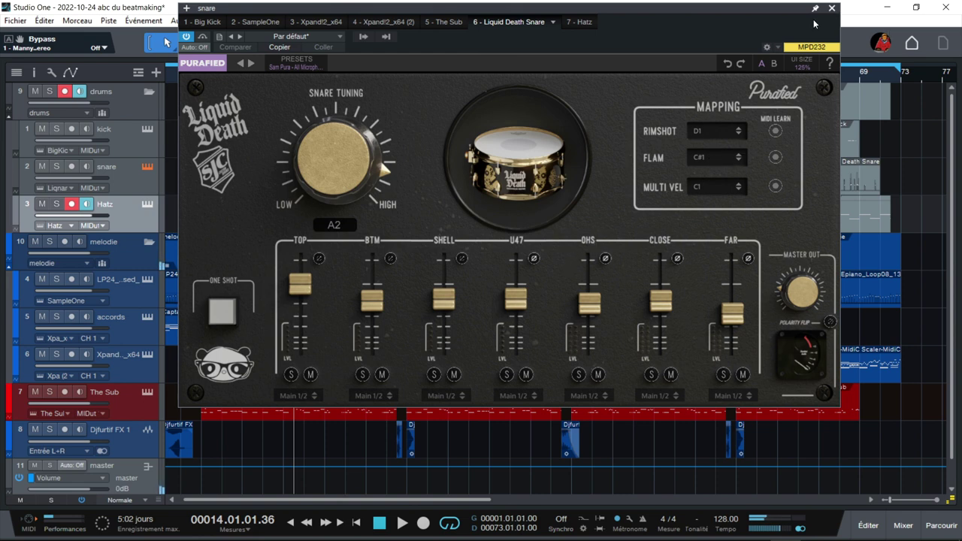
left_click(148, 205)
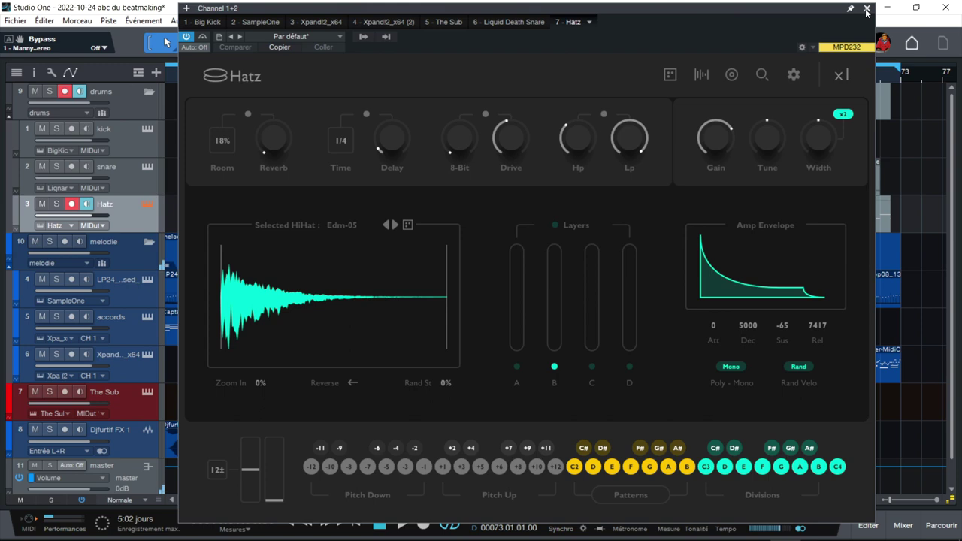
Review the SampleOne, Xpand!2 and The Sub instruments used by the melodic and bass tracks, and close the instrument window.
left_click(256, 21)
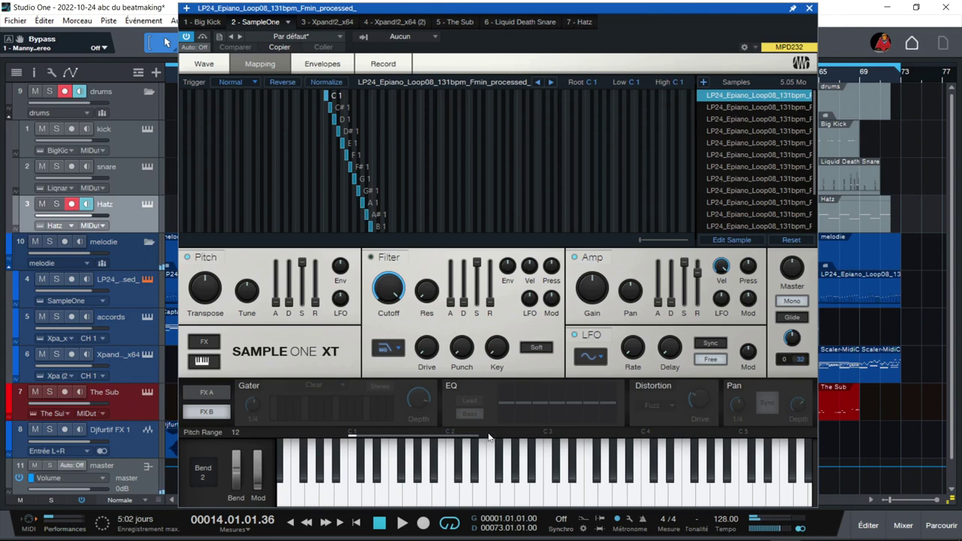
left_click(331, 22)
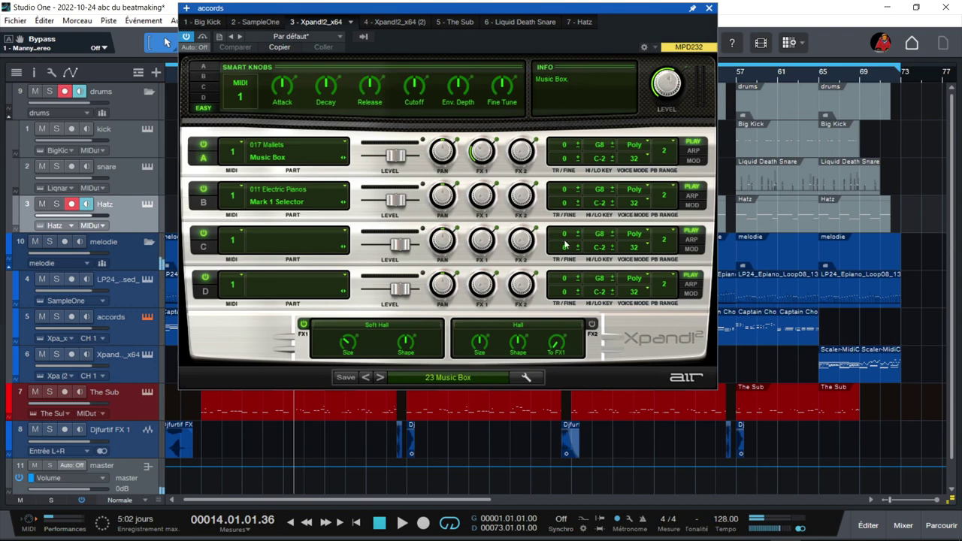
left_click(457, 22)
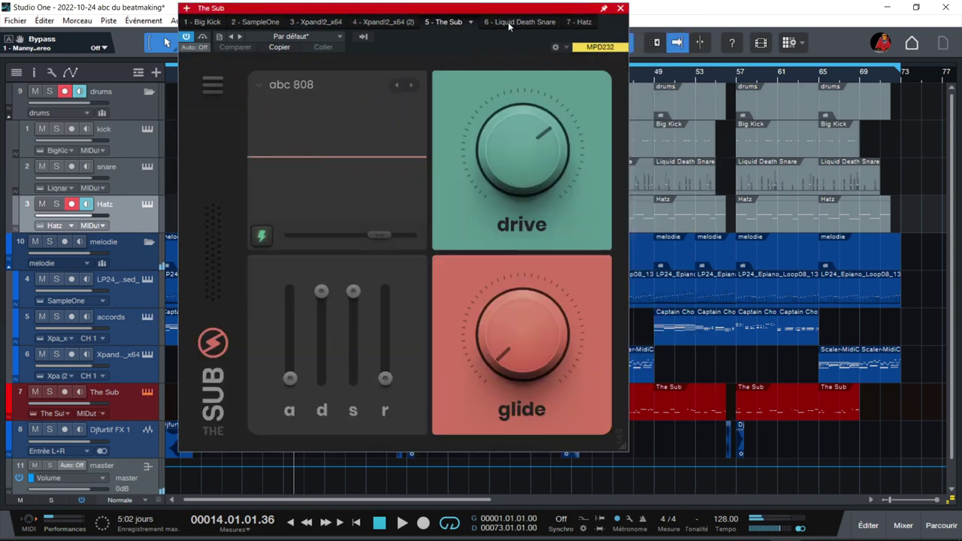
left_click(620, 8)
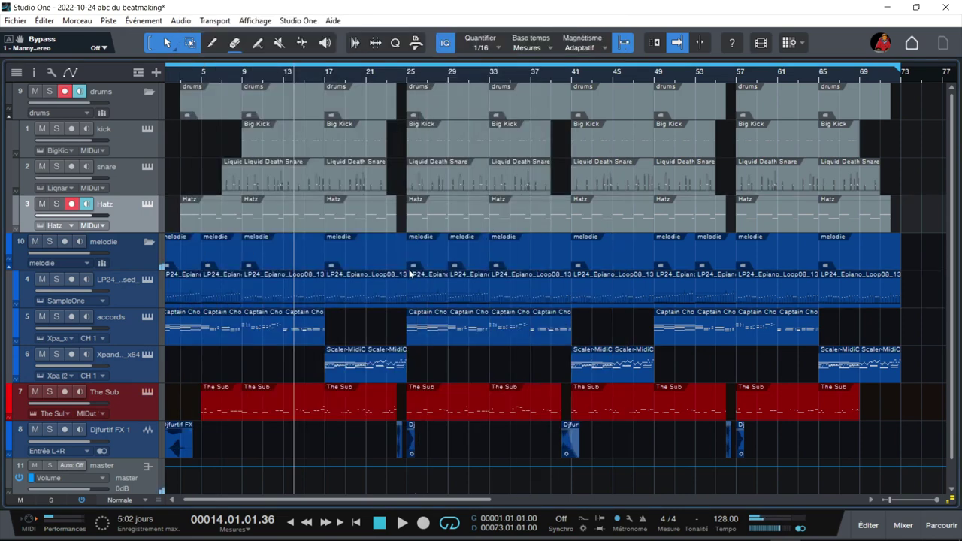
Play the whole beat from bar 1 to its end and stop playback.
key("Home")
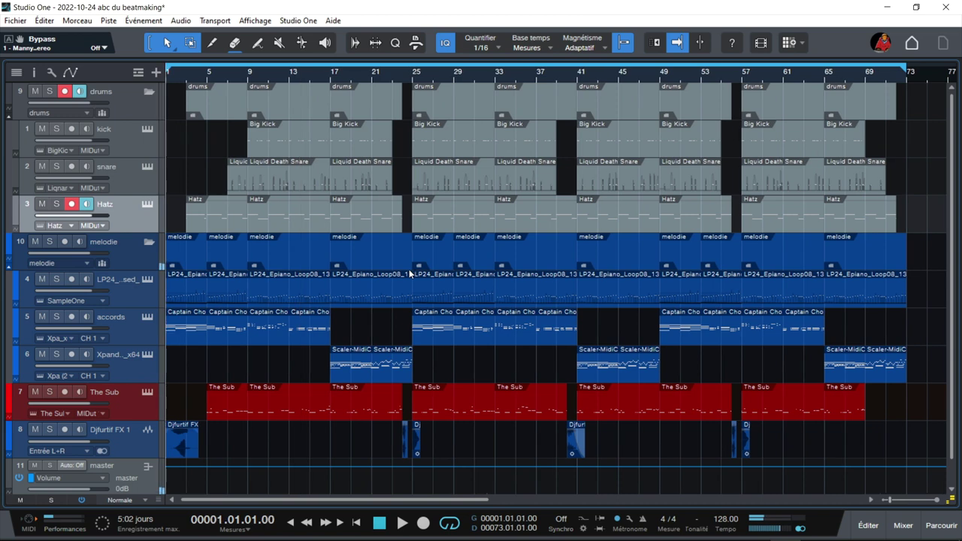
key("space")
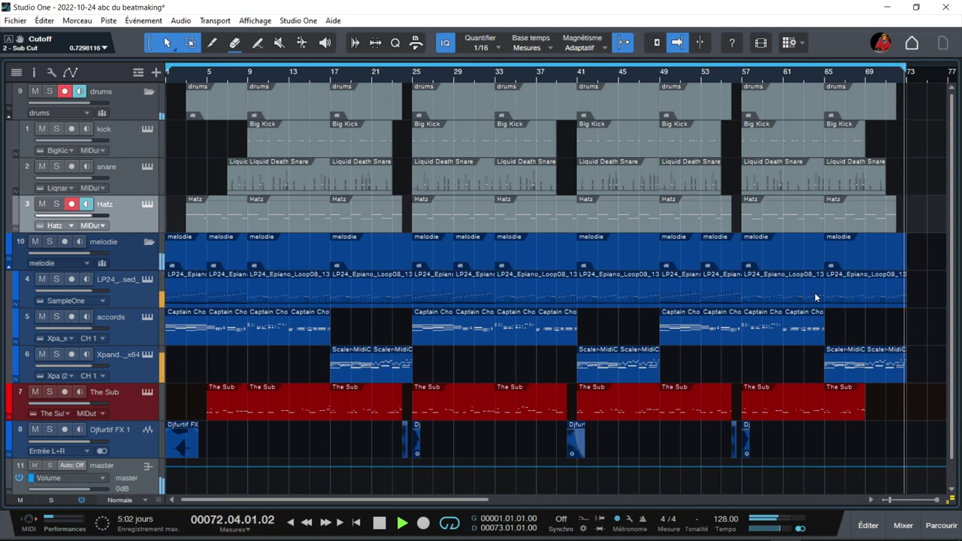
key("space")
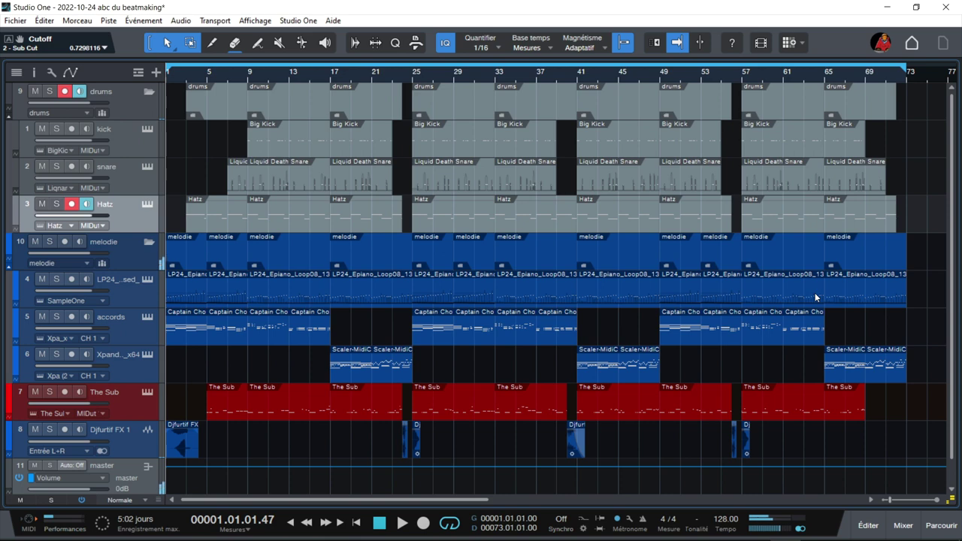
Open the mixer and check the Binaural Pan insert on the snare channel.
key("F2")
key("F3")
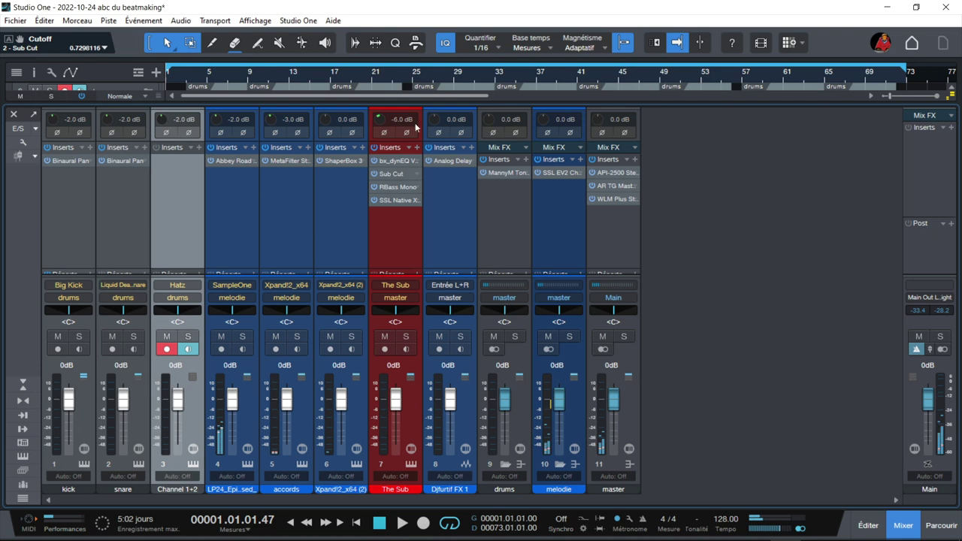
left_click(33, 145)
double_click(120, 161)
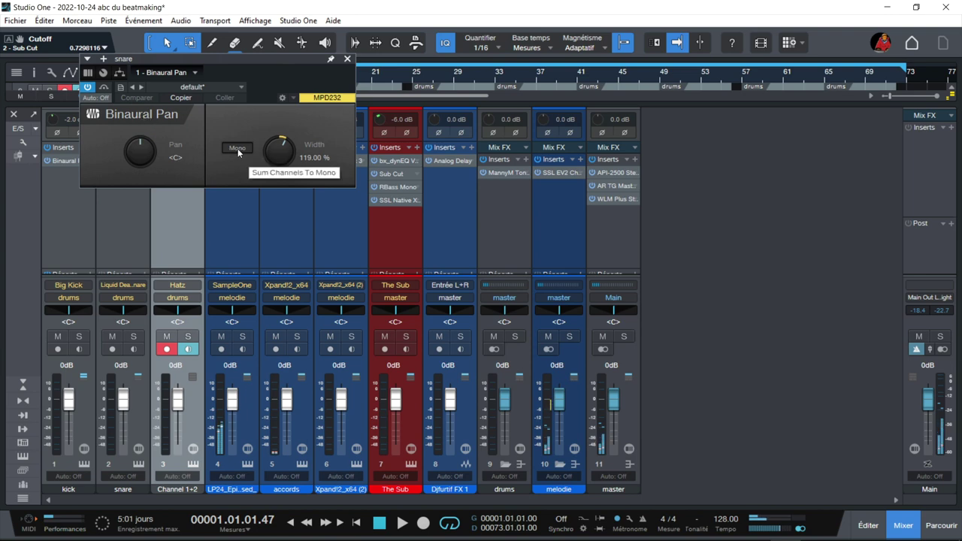
left_click(347, 58)
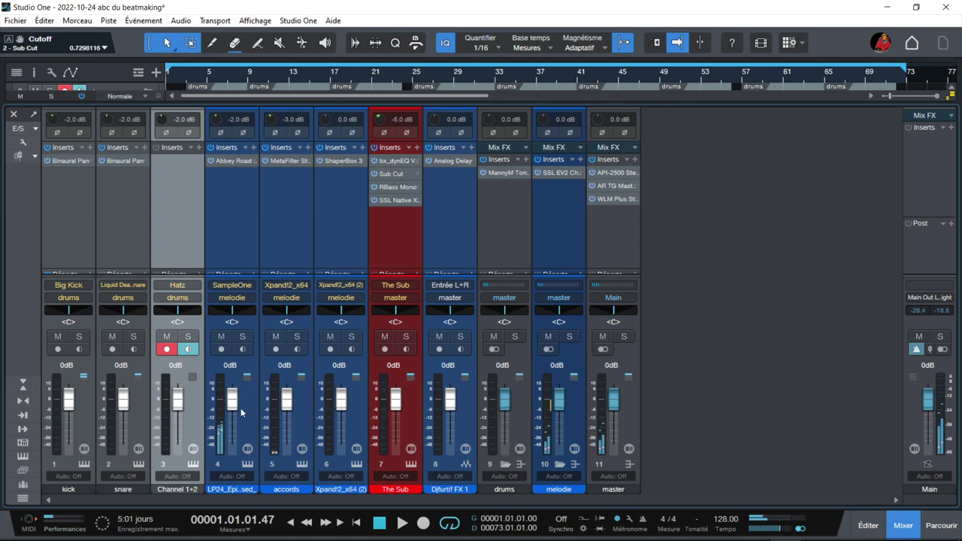
Check the Abbey Road Vinyl insert on the Epiano loop channel and the MetaFilter insert on the accords channel.
double_click(229, 160)
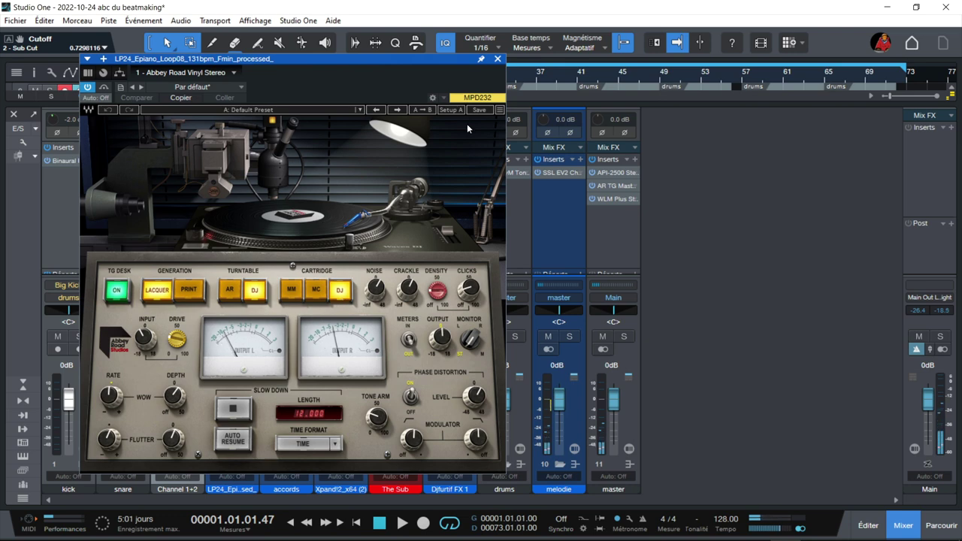
left_click(498, 60)
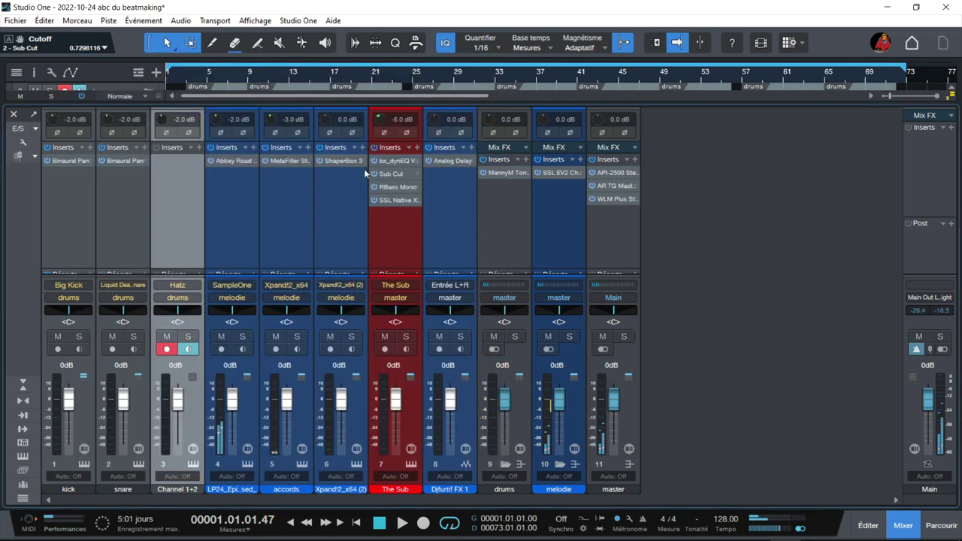
left_click(289, 161)
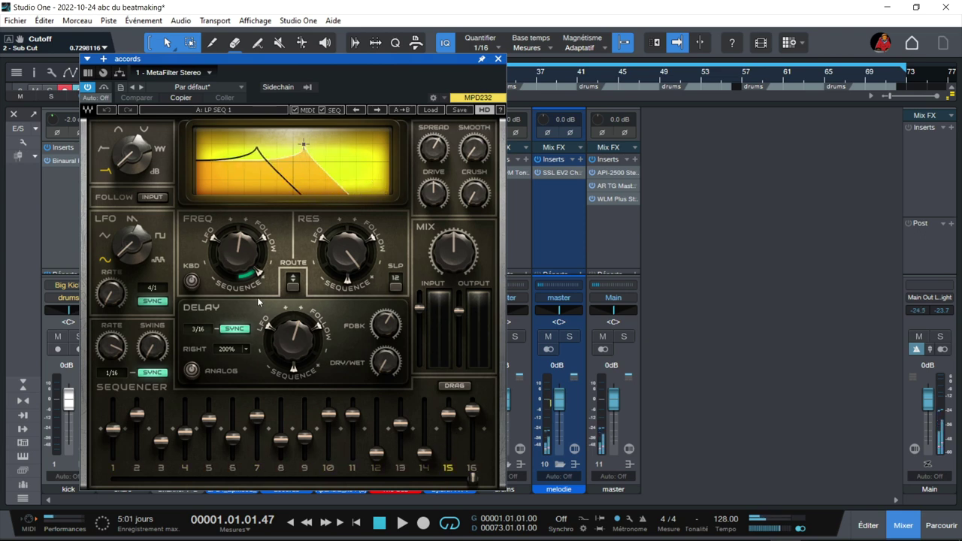
left_click(497, 59)
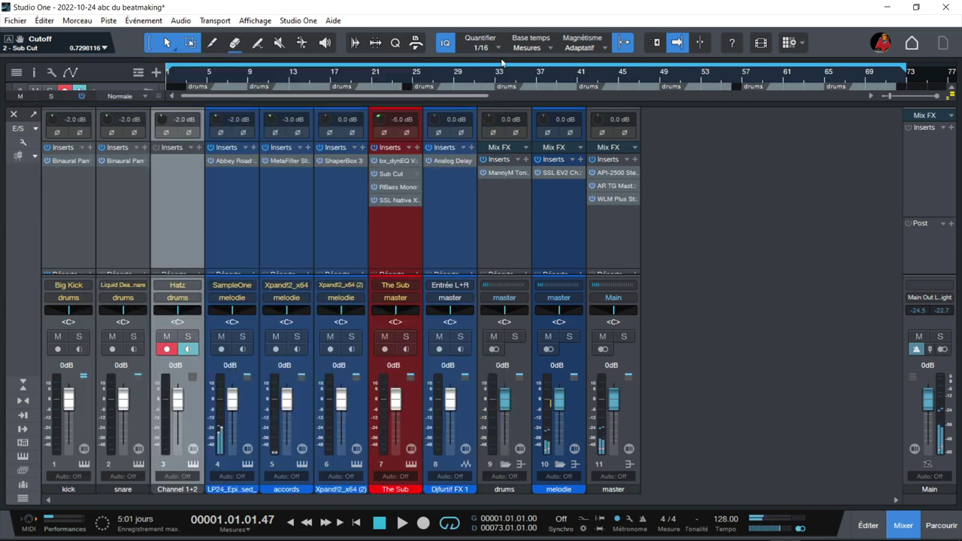
Examine the Filter and Time shapers of the ShaperBox 3 insert on the second Xpand!2 channel.
left_click(345, 162)
left_click(175, 147)
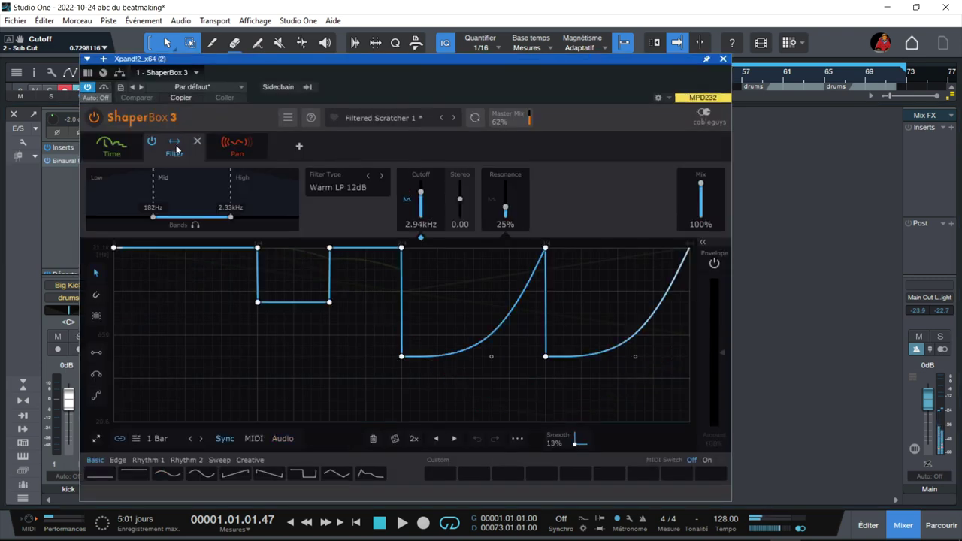
left_click(112, 148)
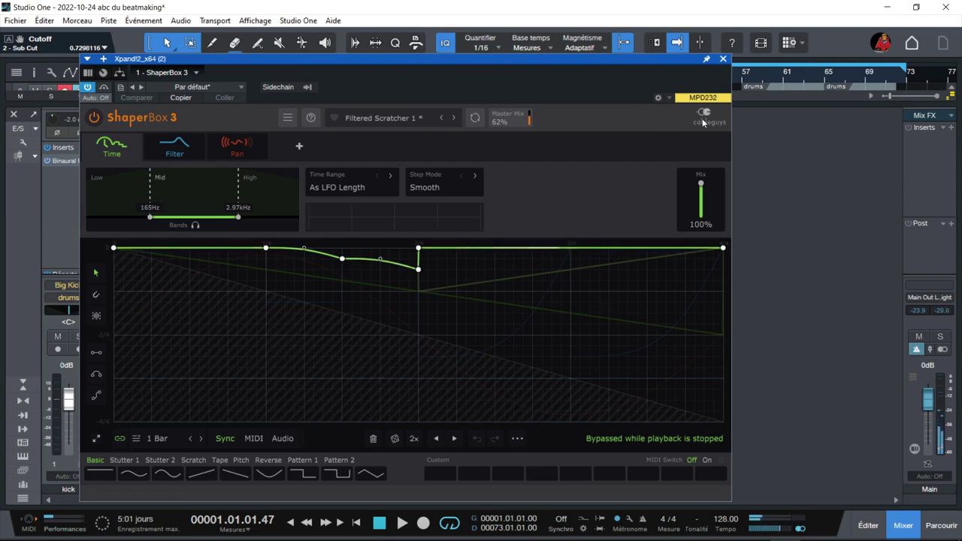
left_click(723, 59)
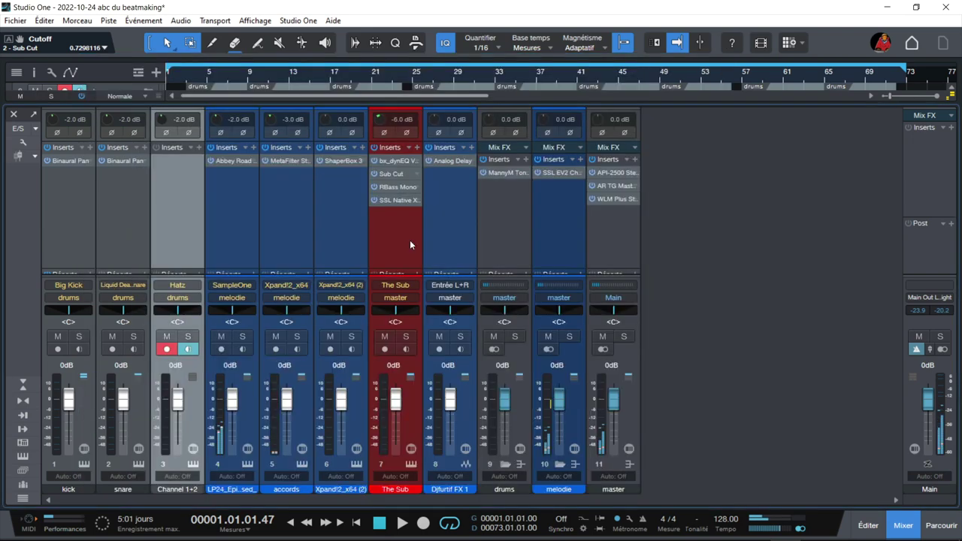
Examine the bx_dynEQ V2 Mono and Sub Cut inserts on The Sub channel, along with its instrument.
left_click(407, 239)
left_click(403, 161)
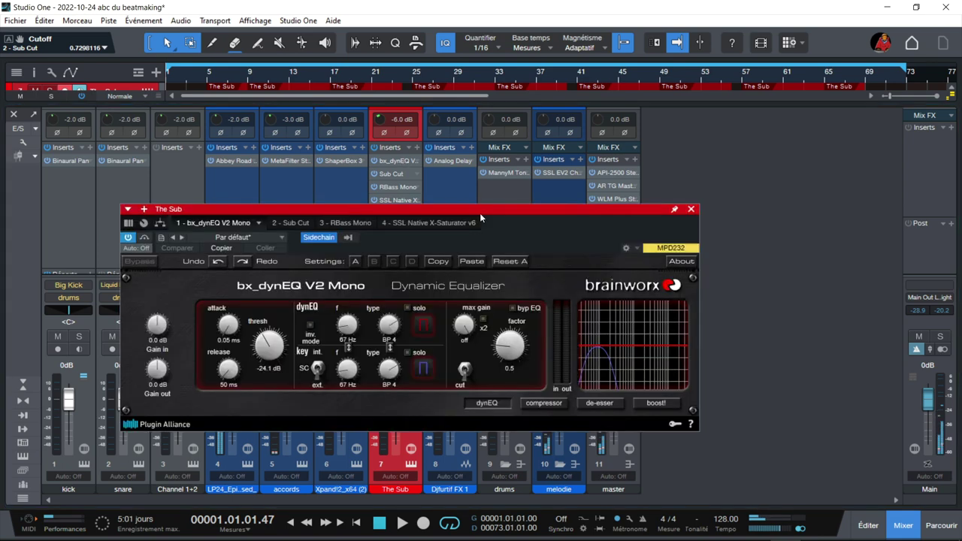
left_click_drag(396, 207, 401, 91)
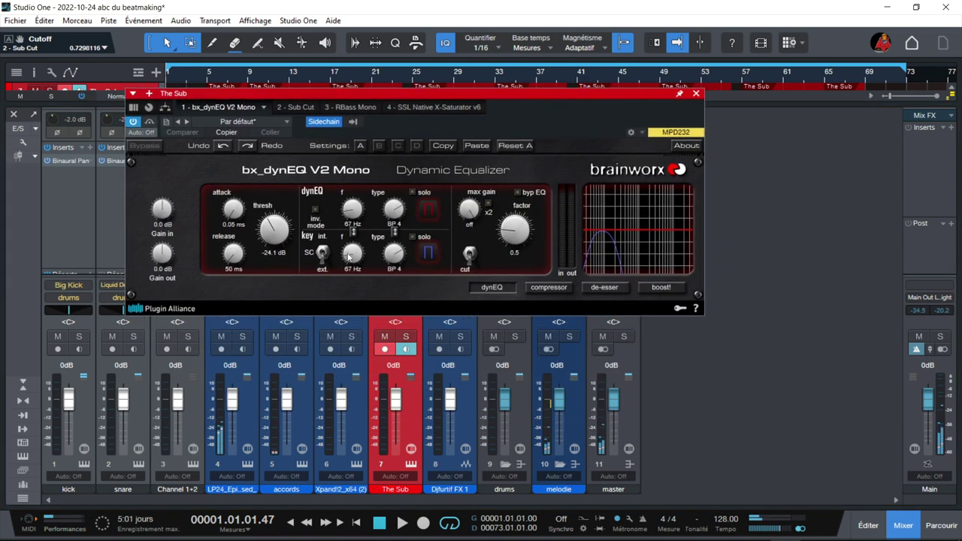
left_click(294, 107)
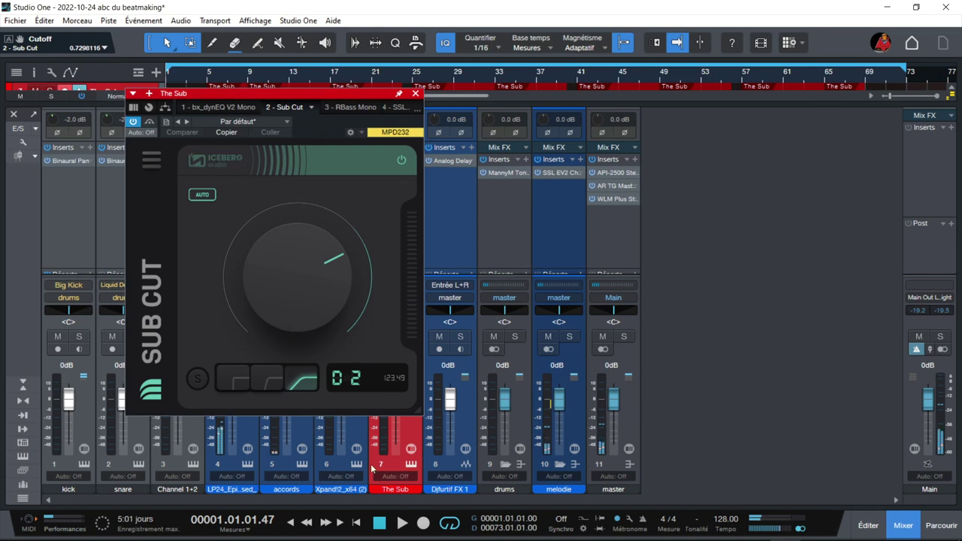
left_click(411, 466)
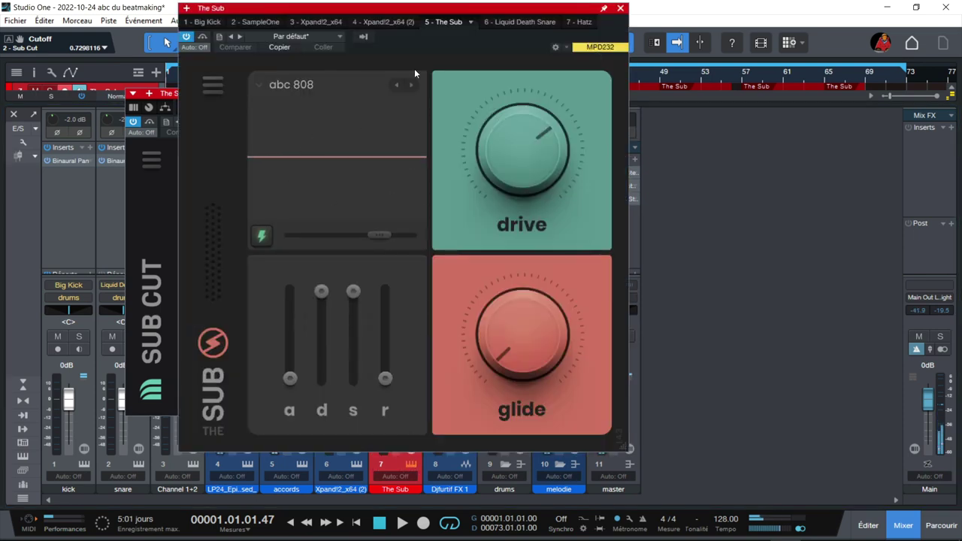
left_click(152, 197)
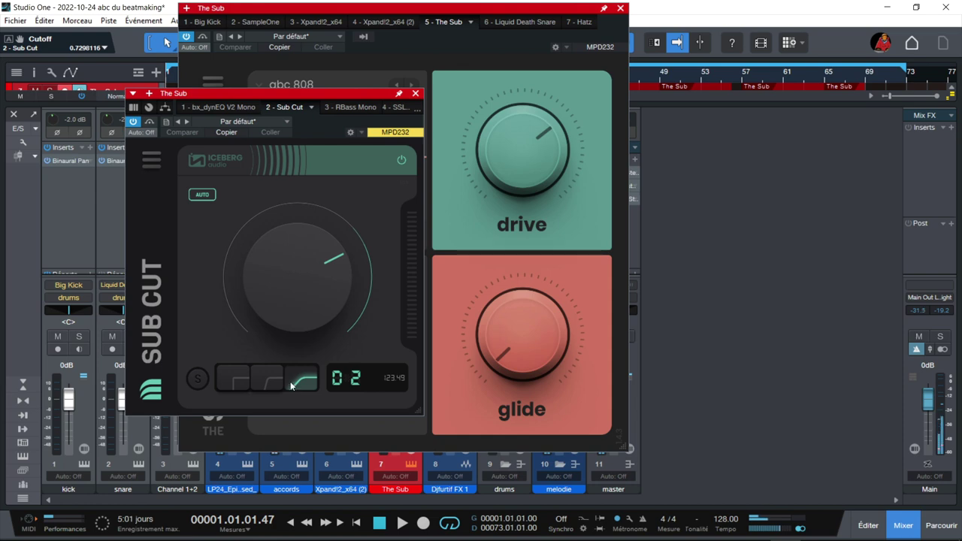
Review The Sub's RBass Mono and SSL X-Saturator inserts and the Analog Delay on the Djfurtif FX 1 channel.
left_click(350, 106)
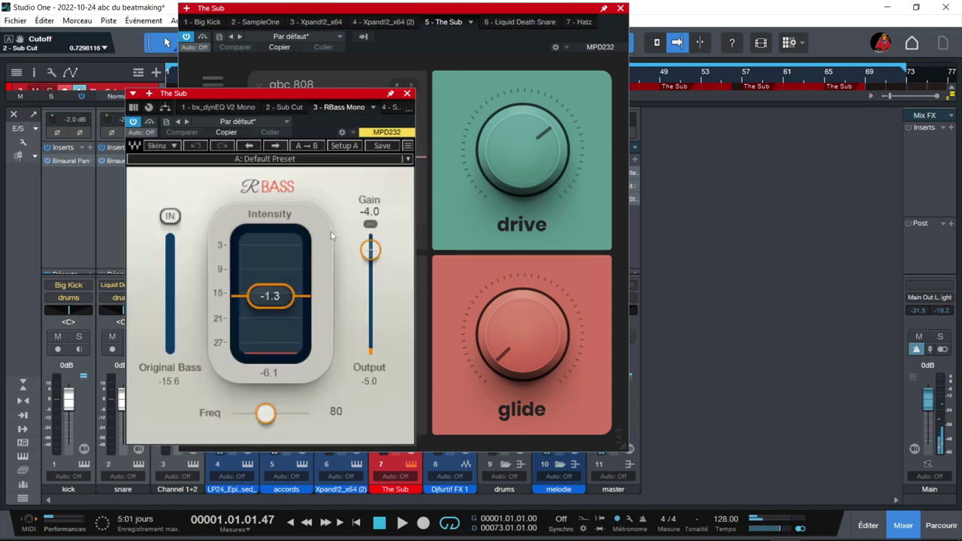
left_click(392, 108)
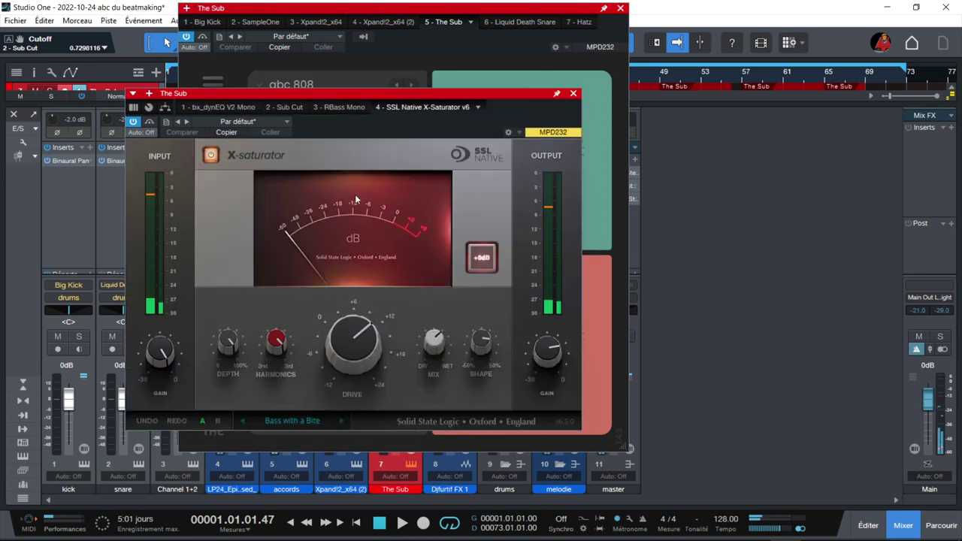
left_click(573, 93)
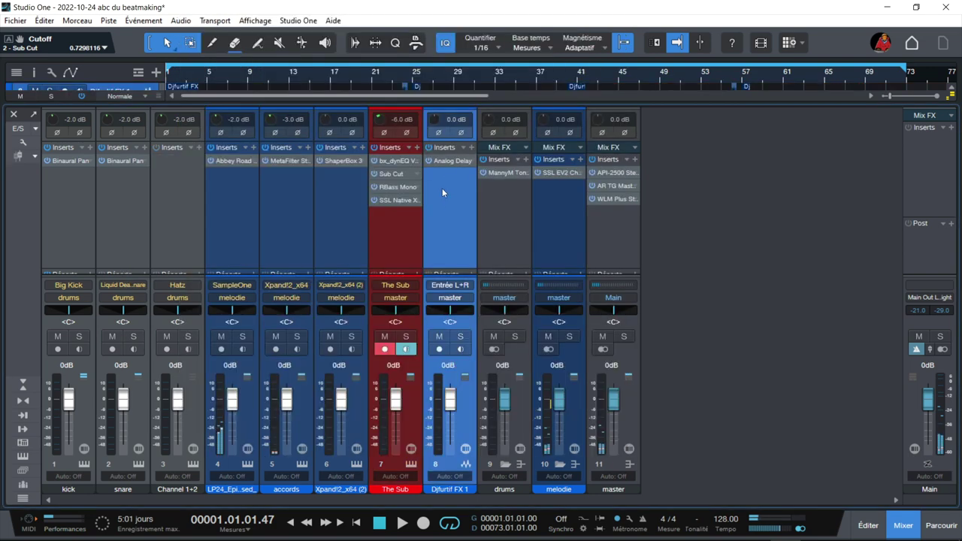
left_click(446, 160)
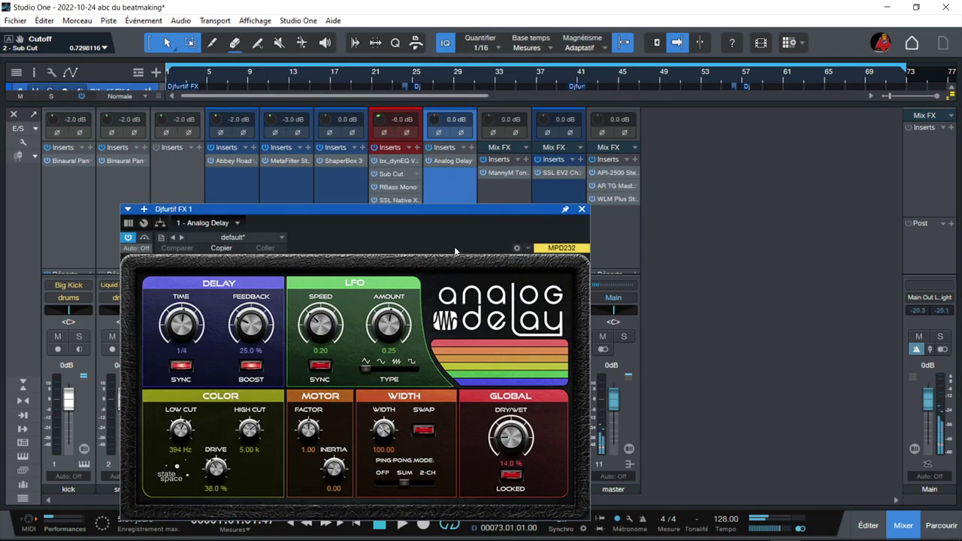
left_click(581, 209)
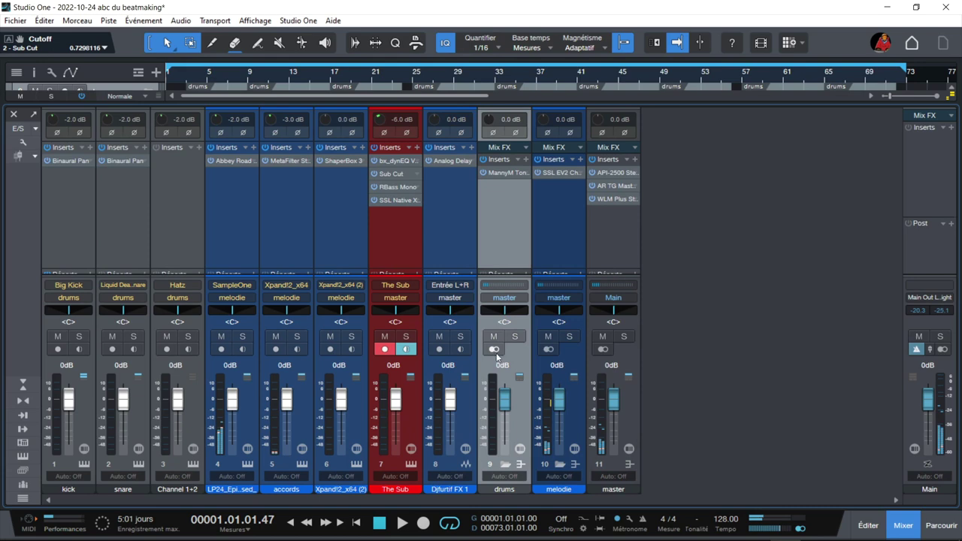
Solo the drums bus and reload the Manny's Defaults preset in its MannyM Tone Shaper insert.
left_click(515, 336)
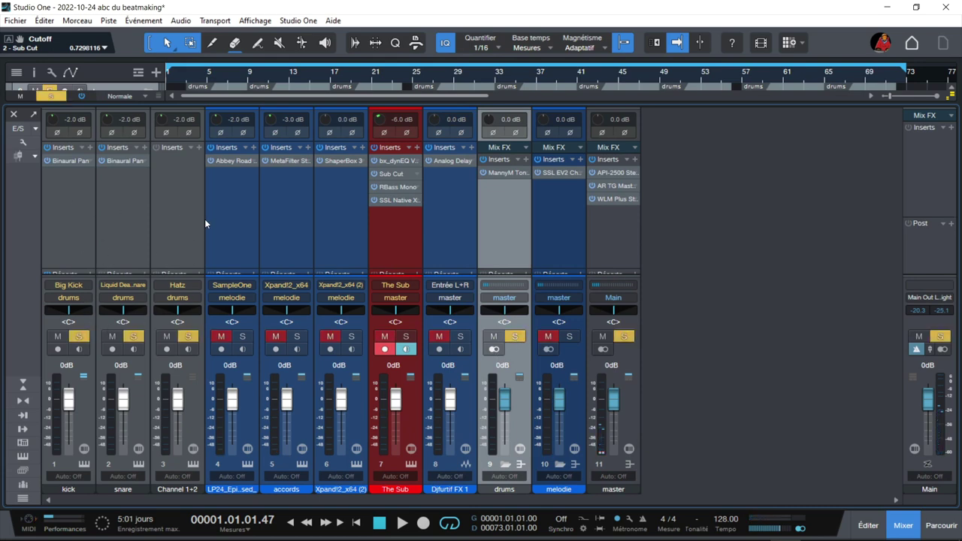
left_click(506, 174)
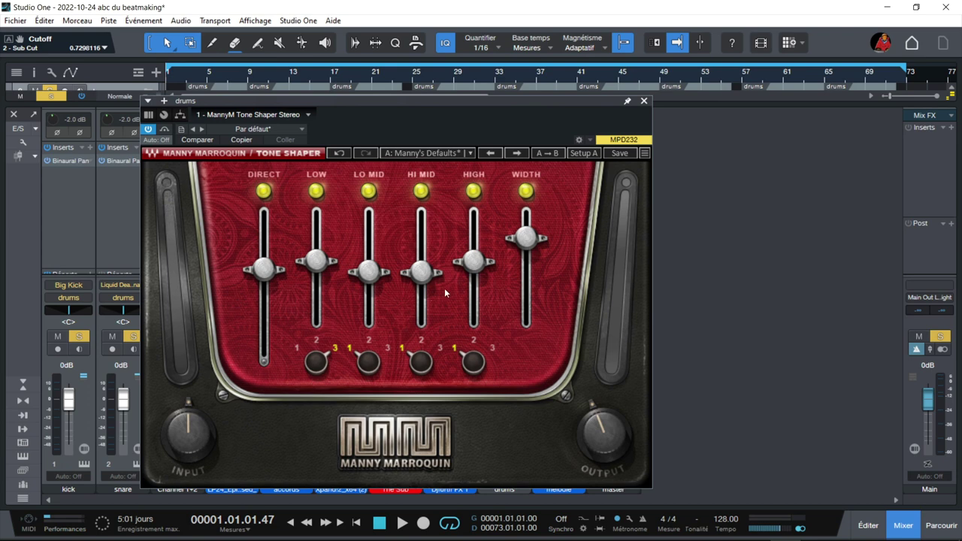
mouse_move(526, 239)
mouse_move(263, 271)
left_click(449, 152)
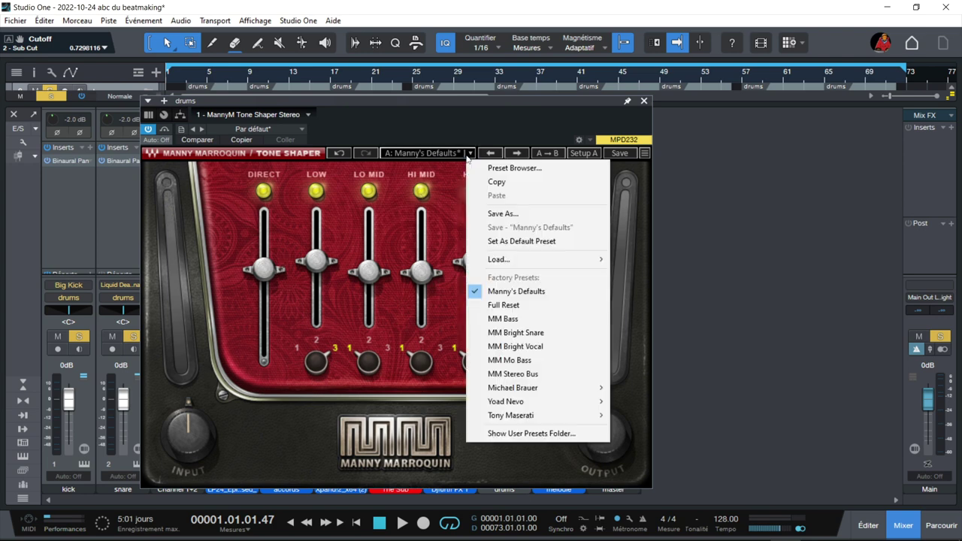
left_click(574, 304)
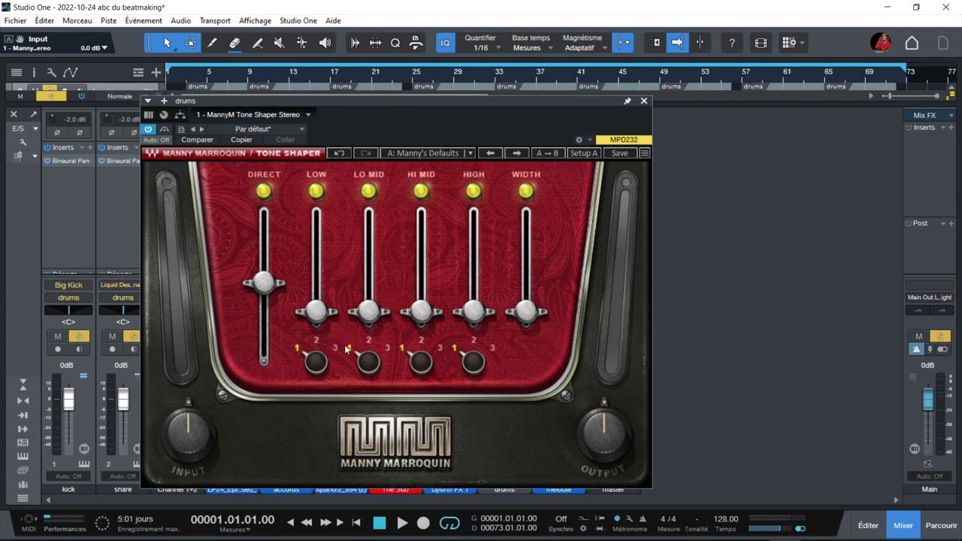
Start playback and switch off the Direct, Low, Lo Mid, Hi Mid, High and Width sections of the Tone Shaper.
key("space")
mouse_move(319, 314)
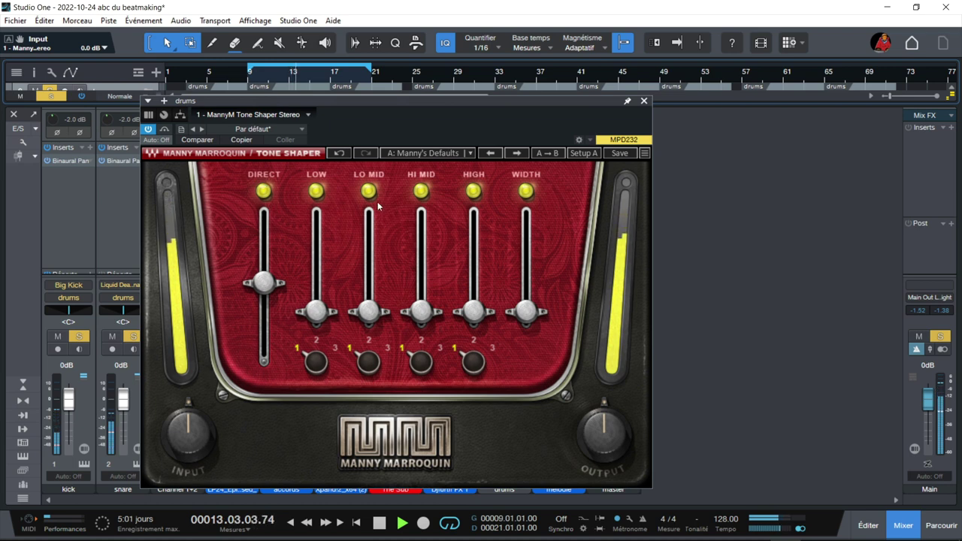
left_click(264, 192)
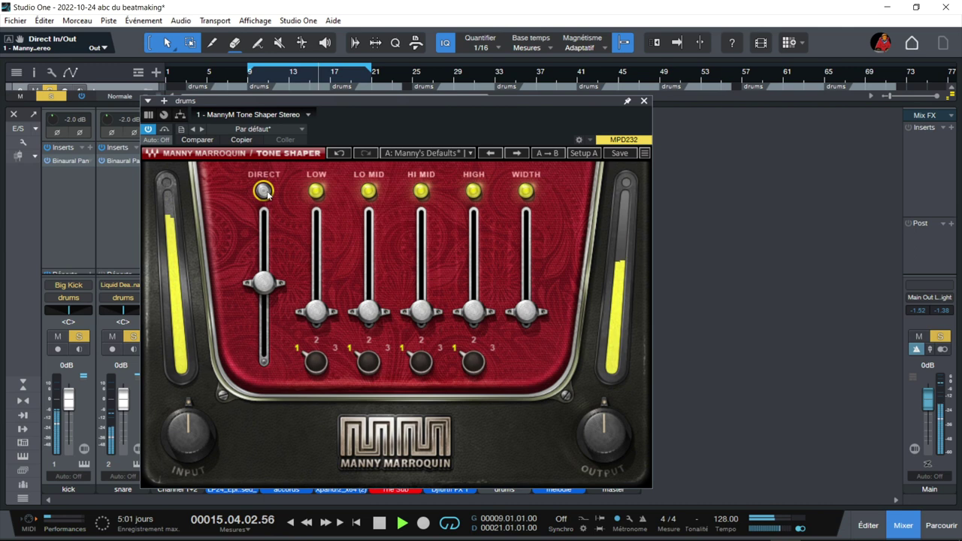
left_click(316, 192)
left_click(368, 192)
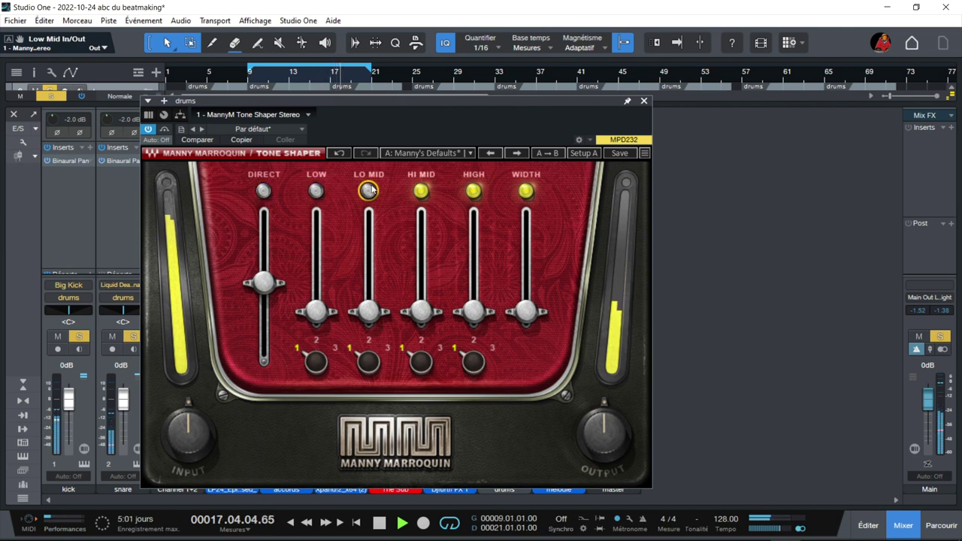
left_click(422, 192)
left_click(473, 192)
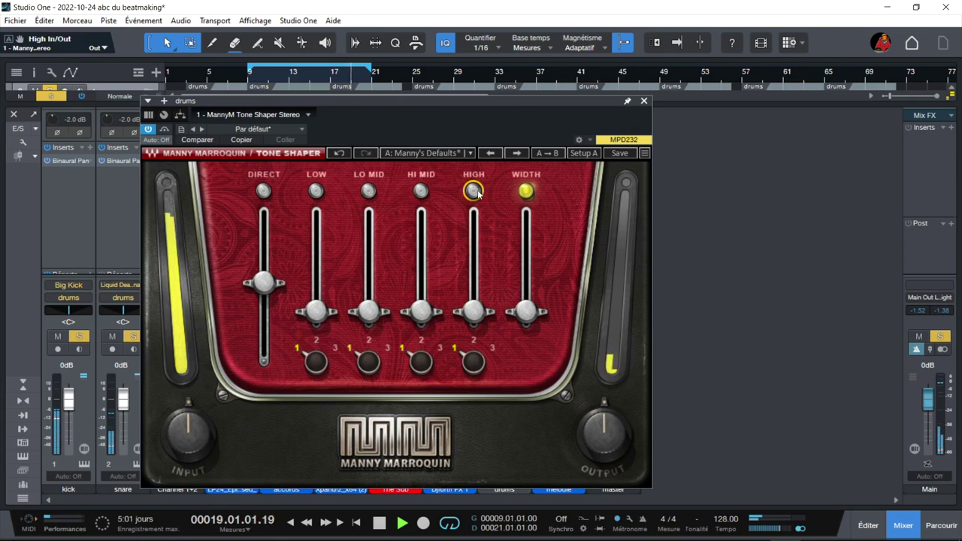
left_click(526, 192)
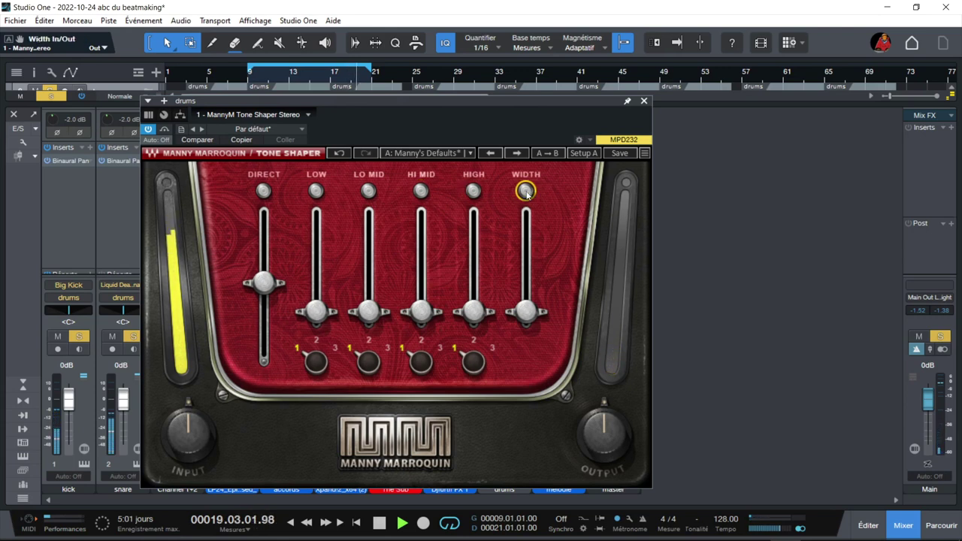
Switch on only the Low band, raise its level and set its type to 3.
left_click(315, 192)
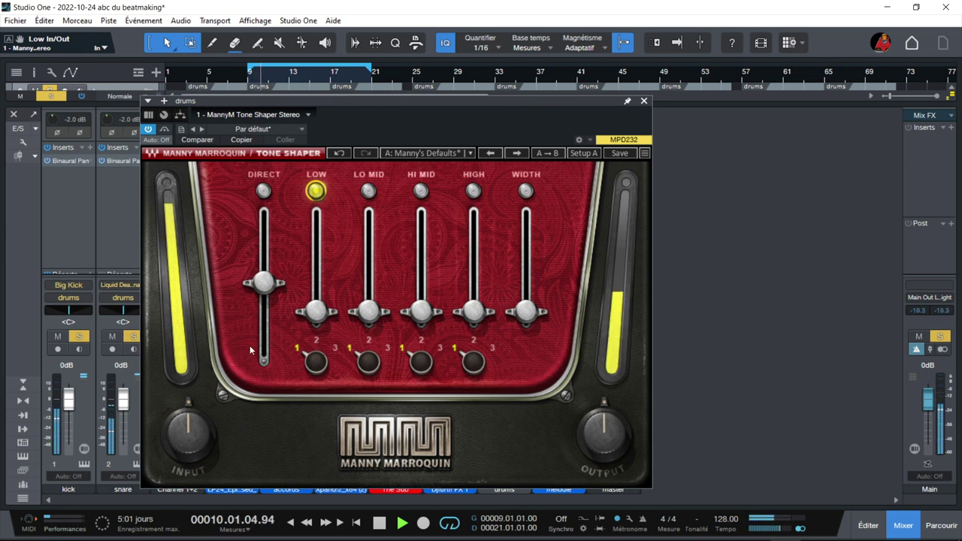
left_click_drag(314, 316, 326, 210)
left_click(314, 361)
left_click(314, 361)
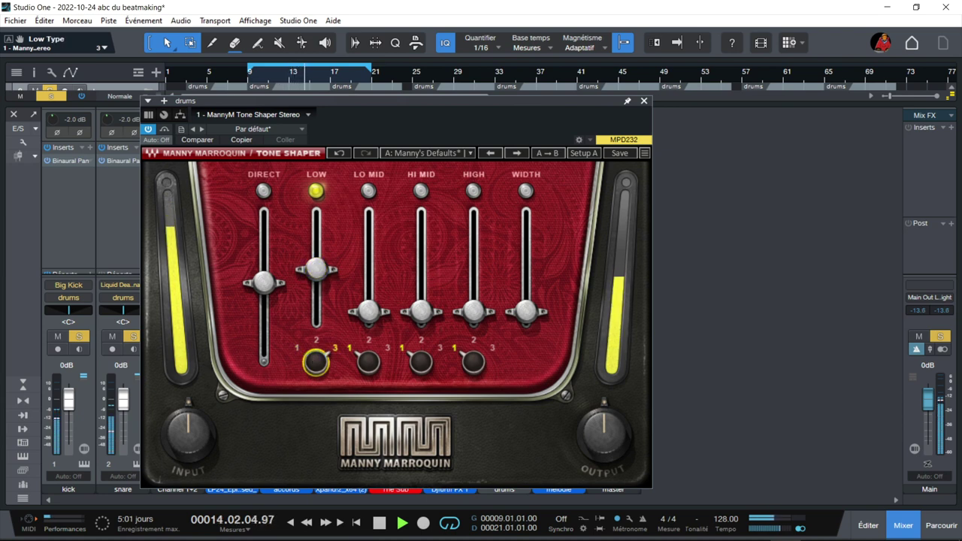
Switch the Direct signal back on and adjust the Low level to 40.1.
left_click_drag(315, 276, 316, 277)
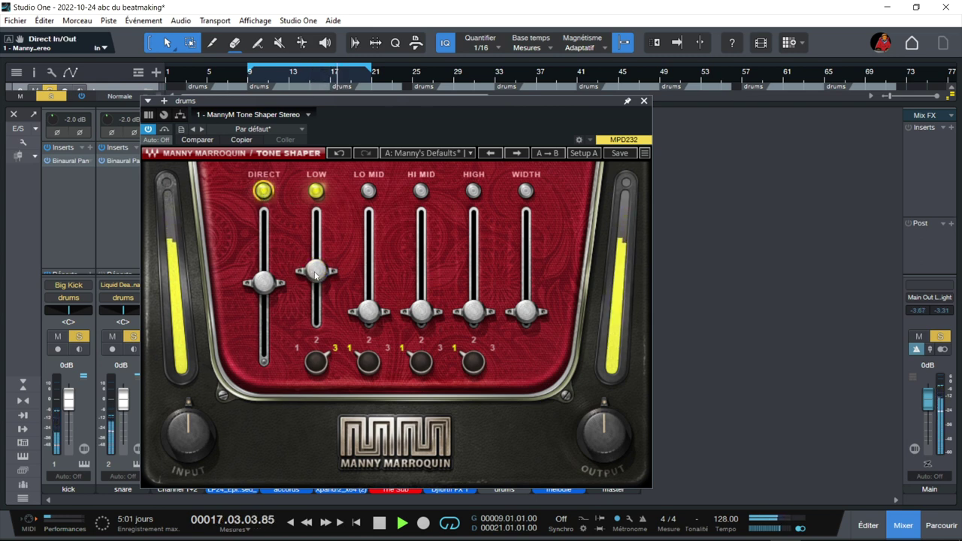
mouse_move(315, 277)
mouse_move(316, 278)
left_mouse_down()
mouse_move(316, 239)
mouse_move(316, 308)
mouse_move(315, 279)
left_mouse_up()
left_click(624, 184)
left_click_drag(326, 211, 328, 206)
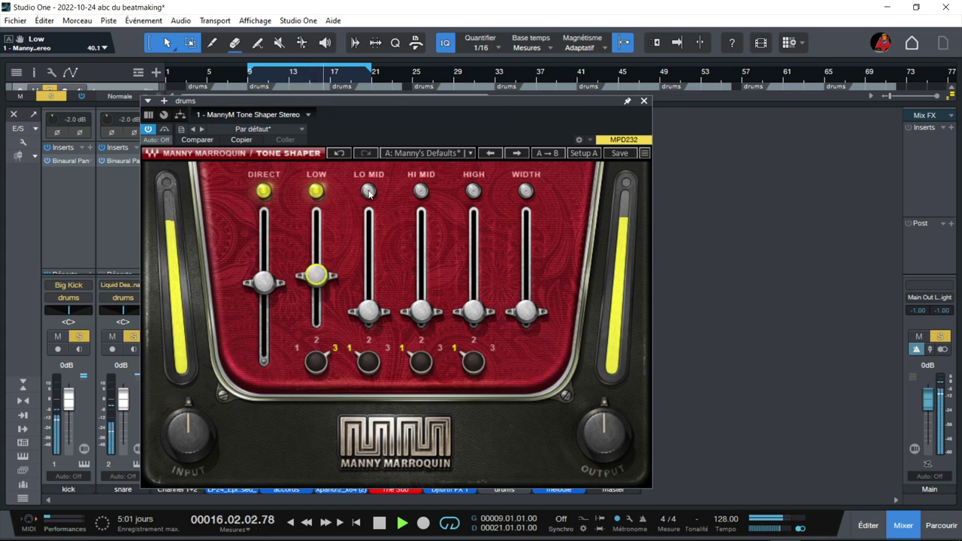
Switch on the Lo Mid band, raise its level to 35.2 and set its type to 3.
left_click(368, 191)
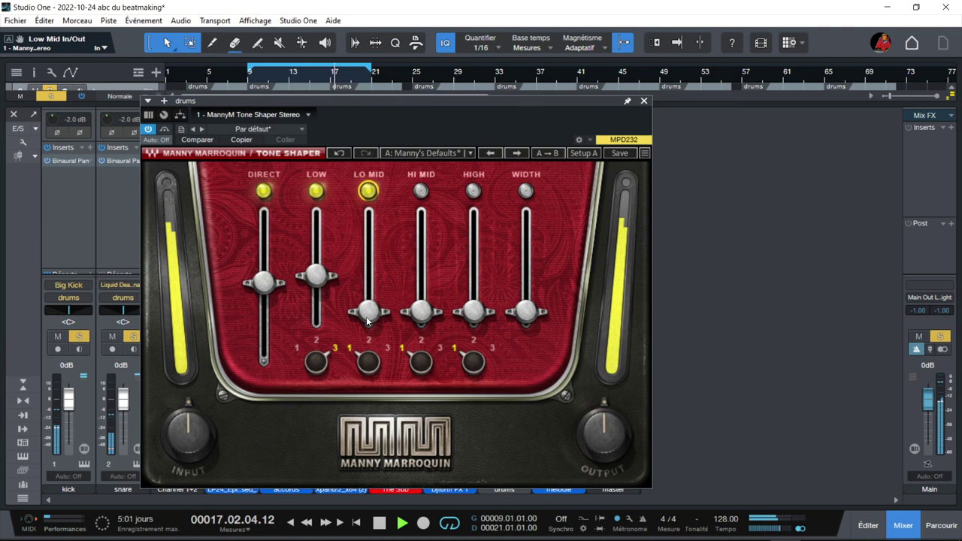
left_click_drag(365, 313, 380, 210)
scroll(379, 208, "up", 10)
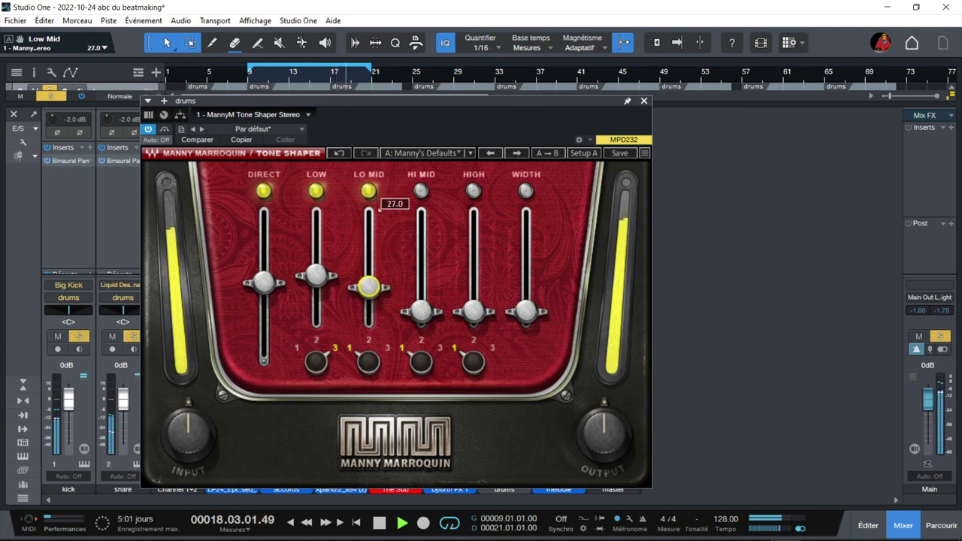
scroll(380, 210, "up", 2)
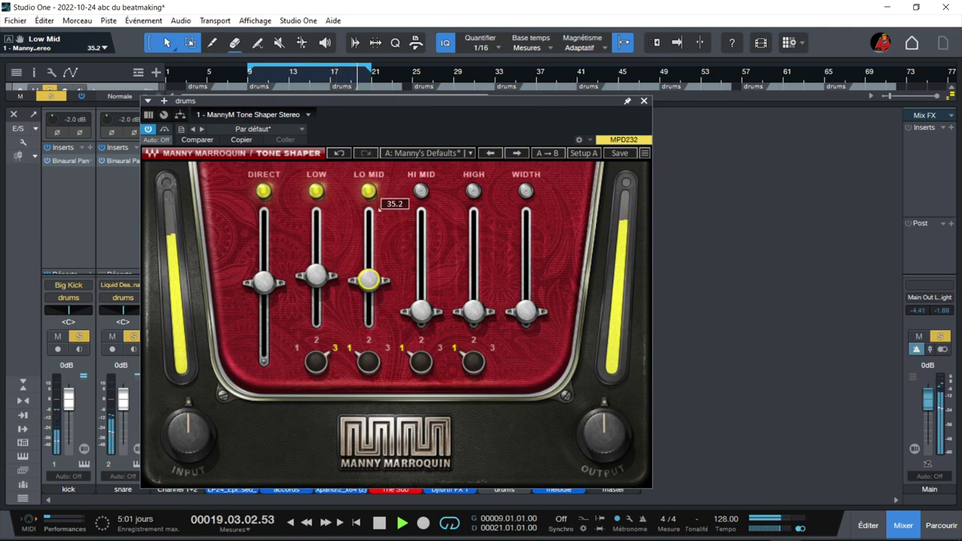
scroll(368, 361, "up", 2)
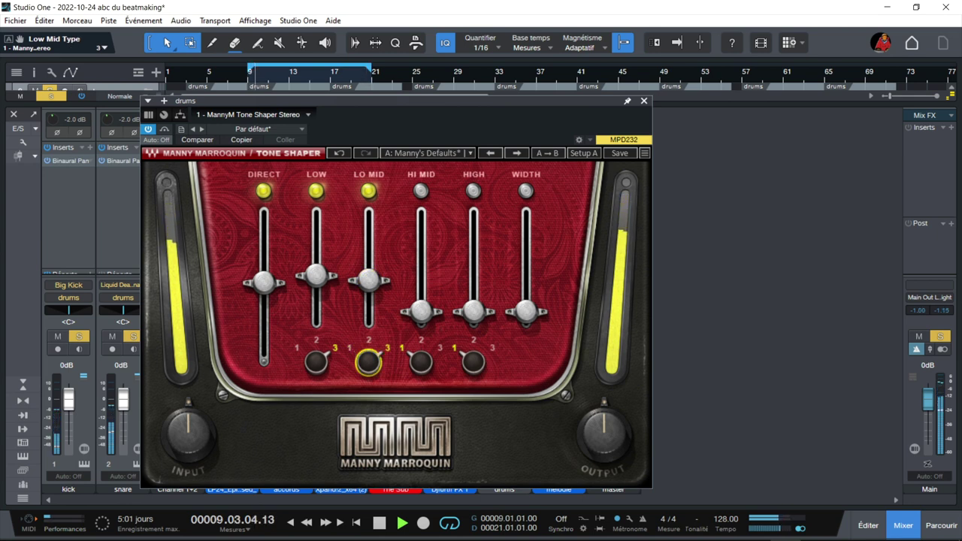
Audition the Lo Mid band on type 2, raise its level to 38.2 and return it to type 3.
scroll(368, 361, "down", 1)
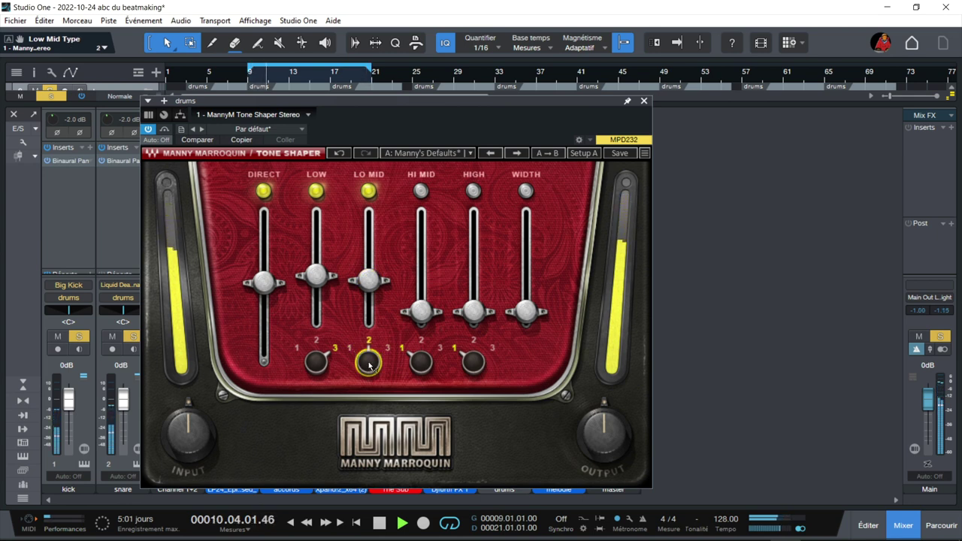
scroll(380, 209, "up", 2)
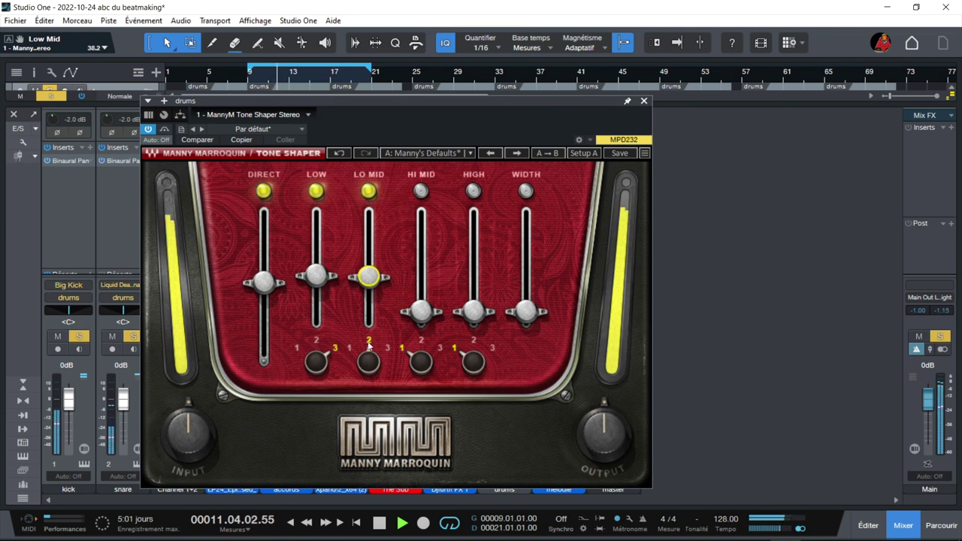
scroll(368, 361, "up", 1)
scroll(368, 361, "down", 2)
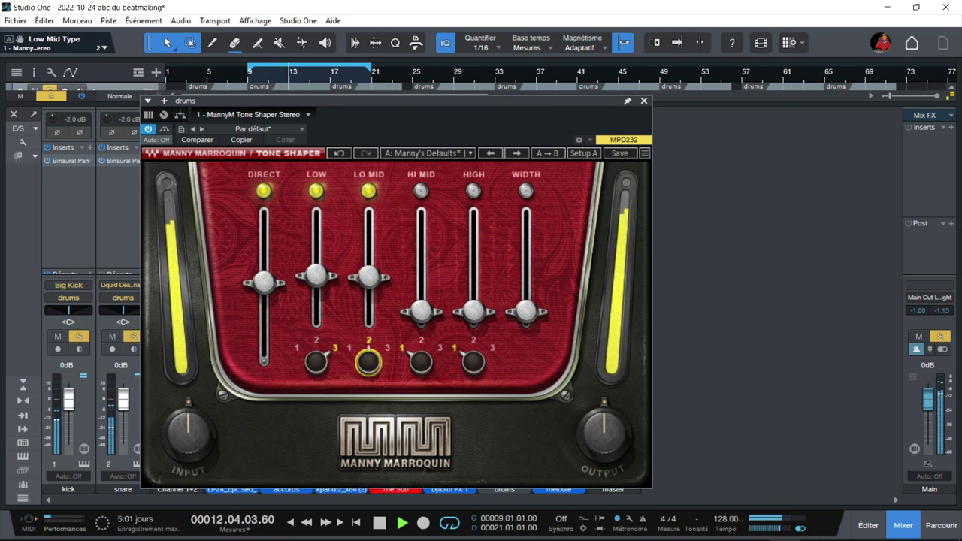
scroll(368, 361, "up", 2)
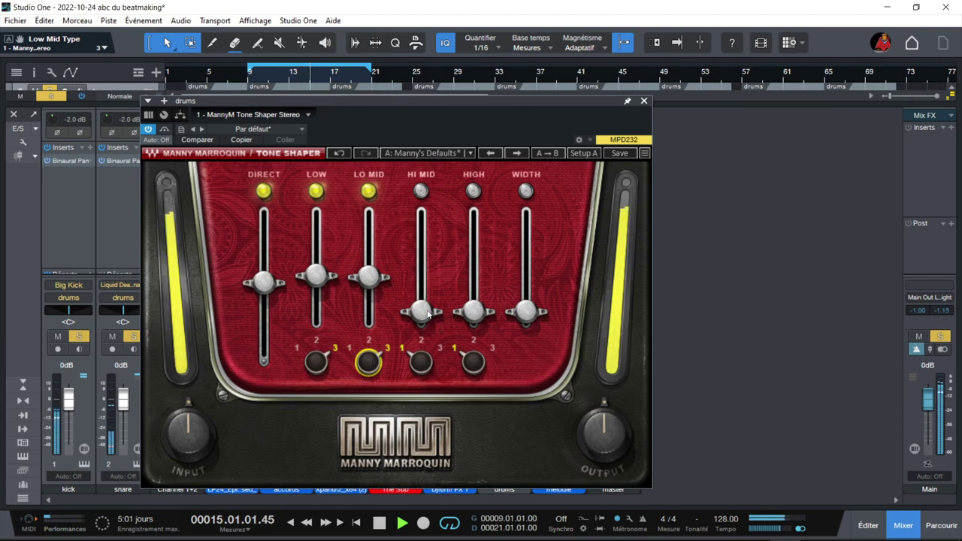
Switch on the Hi Mid band, set its type to 3 and raise its level to 40.8.
scroll(433, 213, "up", 5)
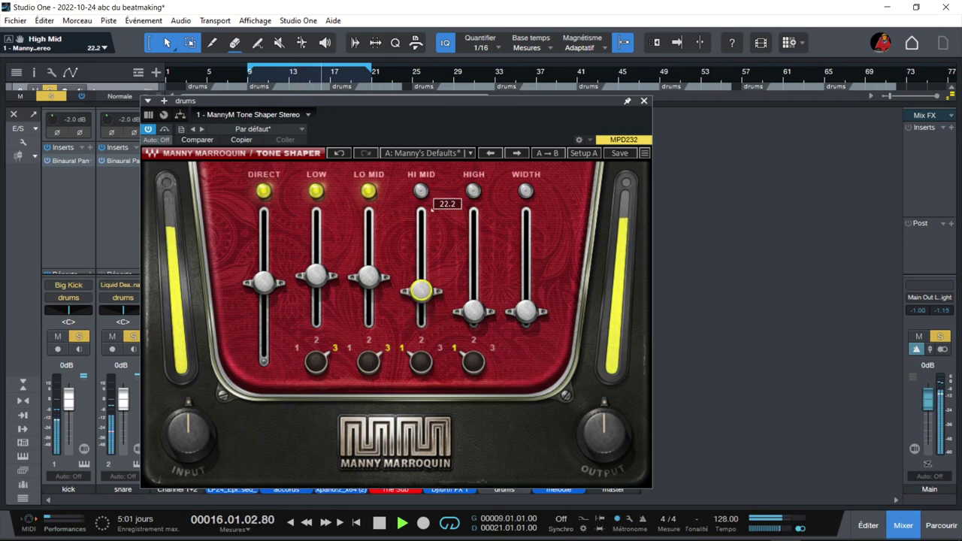
scroll(431, 210, "up", 1)
left_click(421, 192)
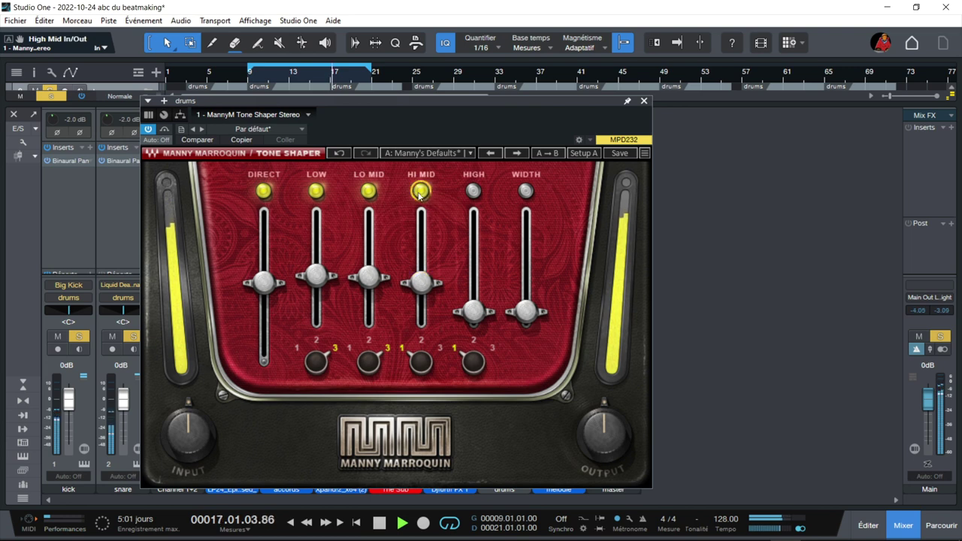
scroll(423, 294, "up", 2)
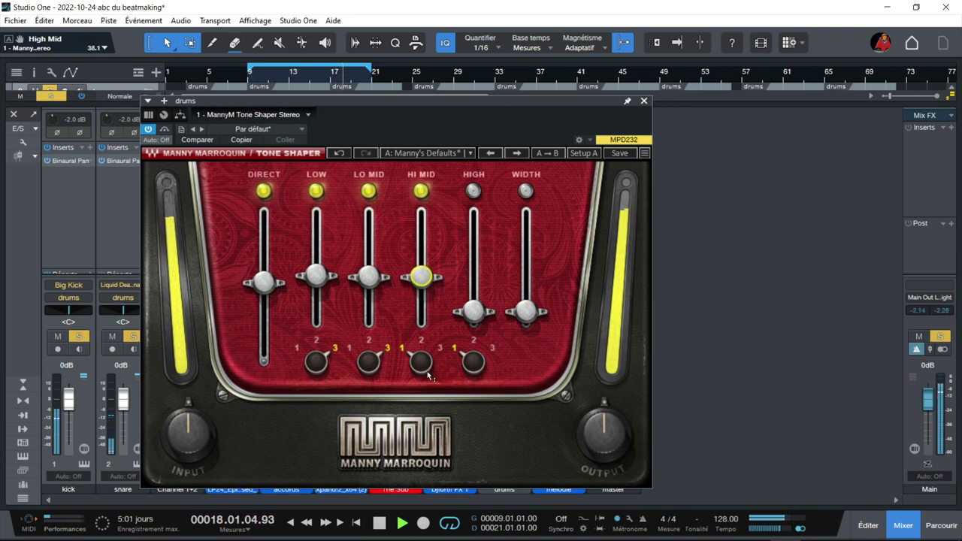
scroll(421, 362, "up", 2)
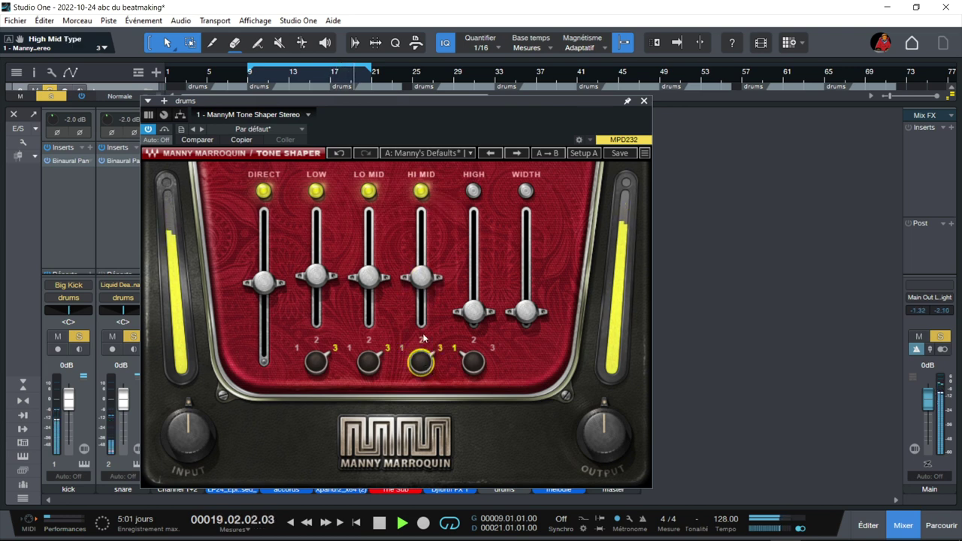
scroll(420, 278, "up", 2)
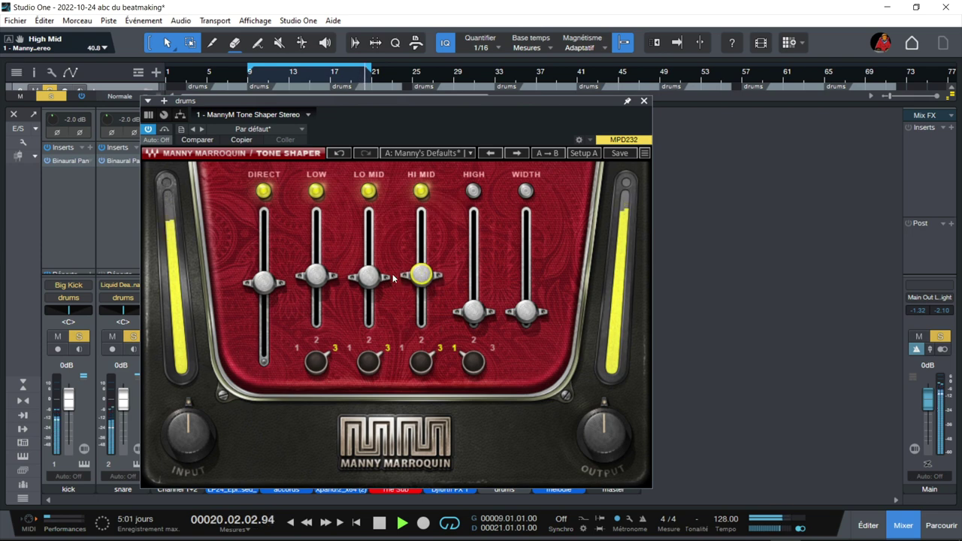
Lower the Hi Mid and Lo Mid levels slightly.
scroll(420, 277, "down", 1)
mouse_move(379, 211)
scroll(368, 279, "down", 3)
Reset the output meter's clip indicator and lower the Tone Shaper's output to -3.0 dB.
left_click(626, 182)
scroll(603, 433, "down", 4)
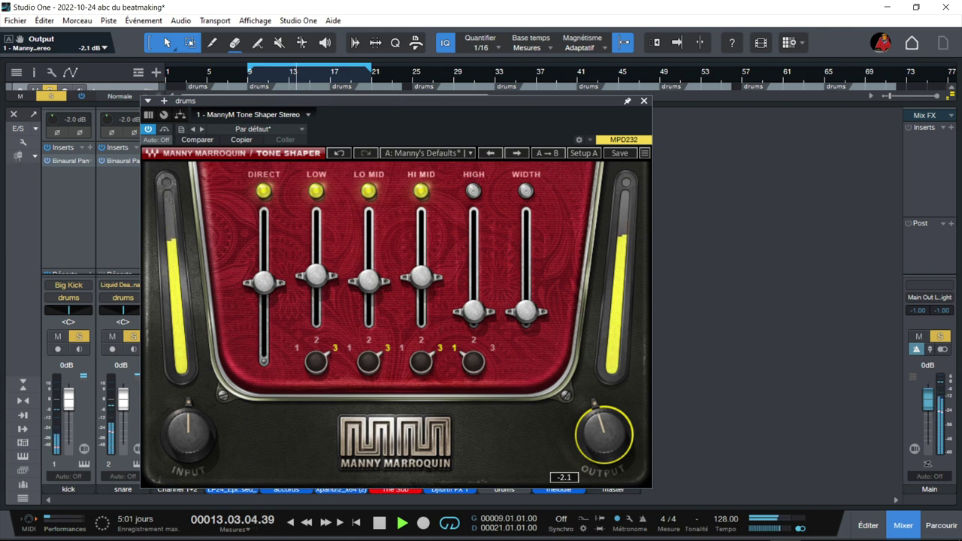
scroll(603, 432, "down", 3)
scroll(602, 432, "down", 3)
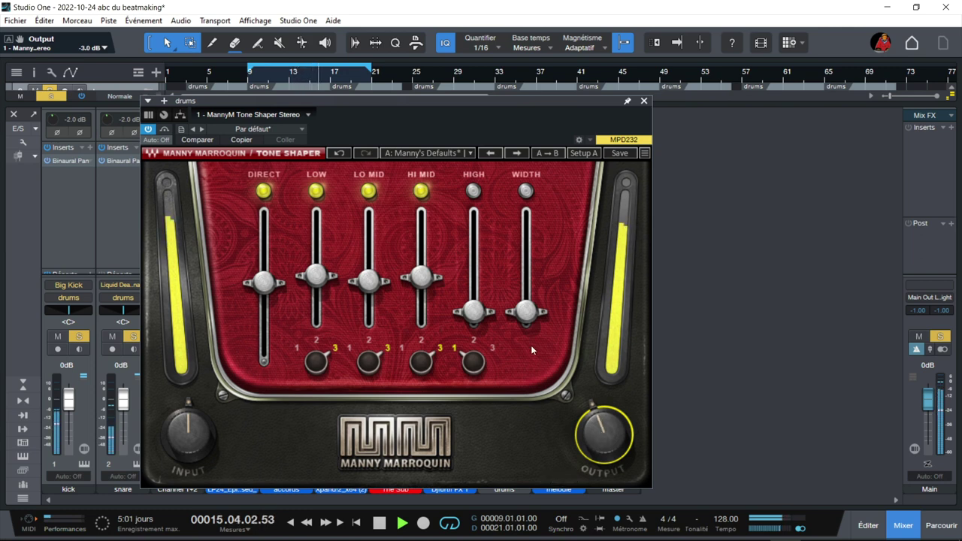
Switch on the High band, set its type to 3 and raise its level to 51.8.
left_click_drag(485, 320, 472, 189)
scroll(474, 279, "up", 5)
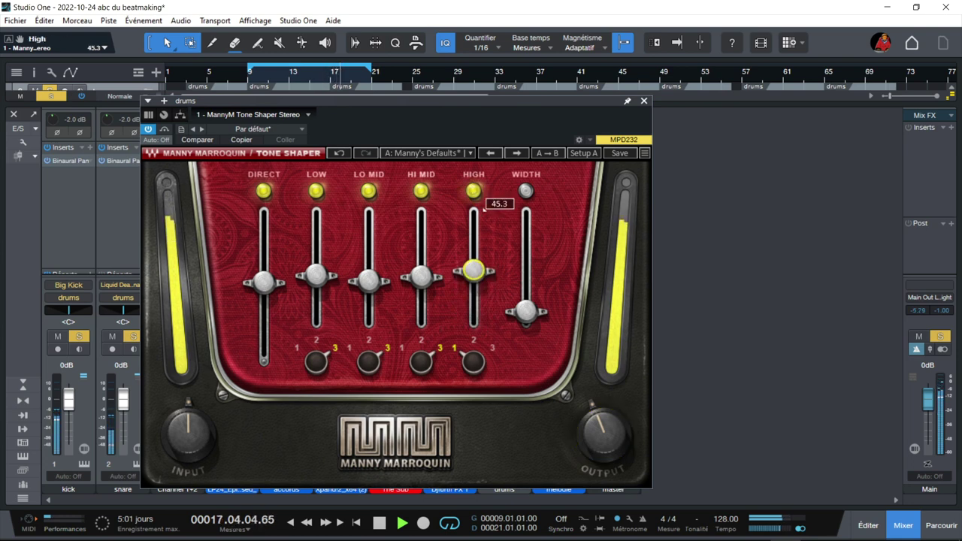
left_click_drag(473, 364, 473, 353)
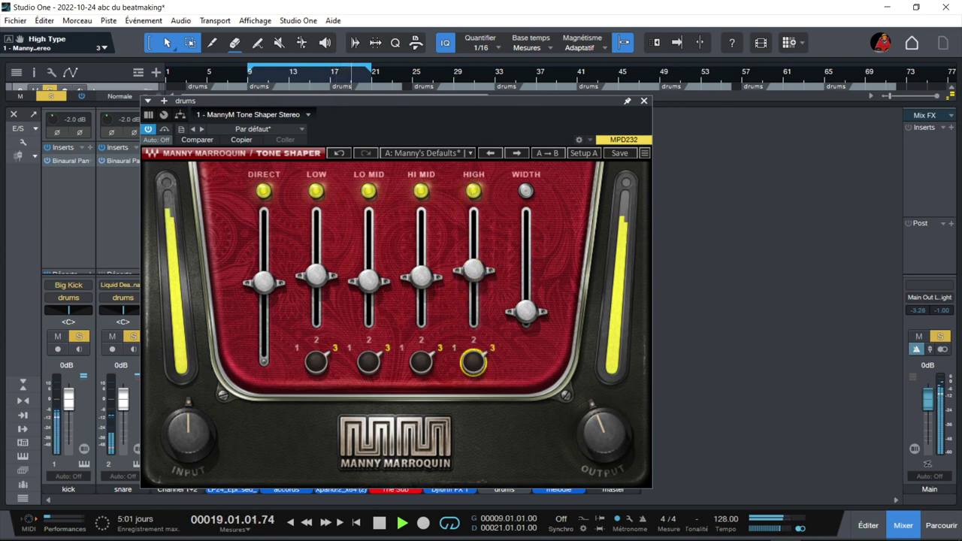
scroll(473, 268, "up", 3)
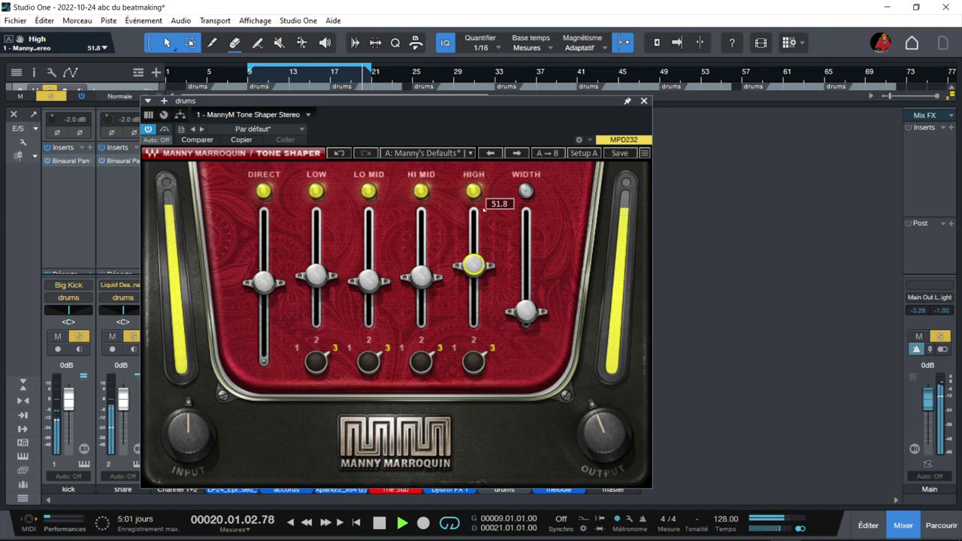
Raise the Hi Mid level to 50.3 and lower the High level slightly to balance the two bands.
scroll(437, 278, "up", 3)
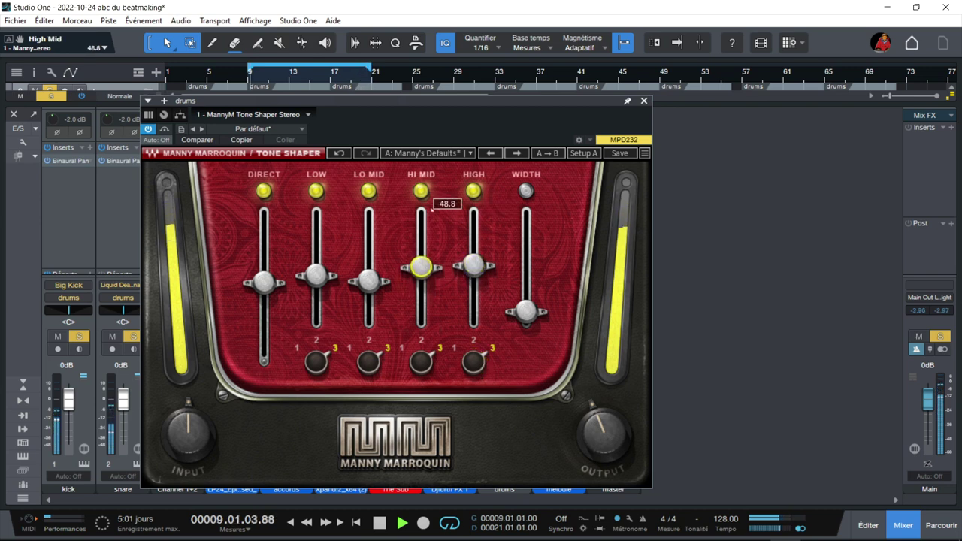
scroll(487, 272, "down", 2)
scroll(431, 210, "up", 1)
scroll(432, 210, "up", 1)
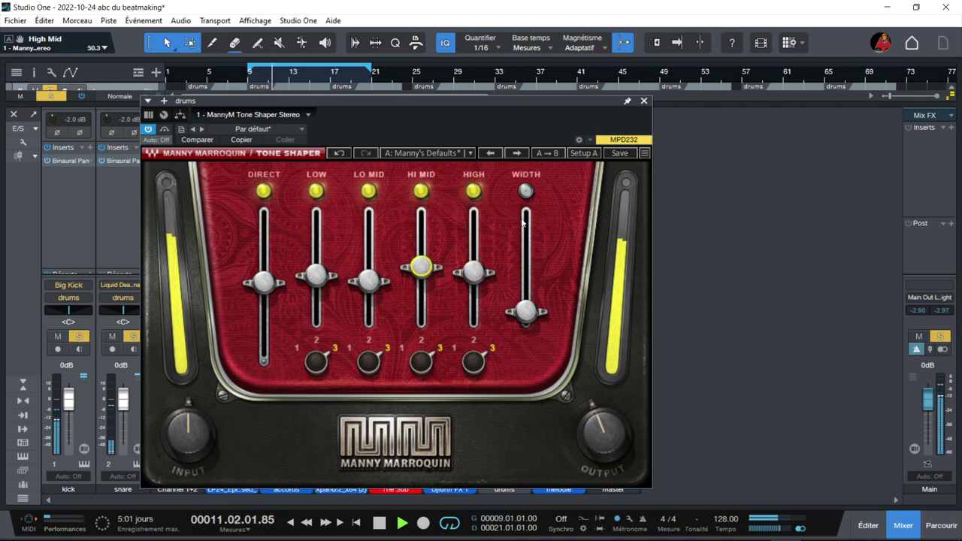
Switch on Width at 62.2 and compare the drums with the Tone Shaper bypassed and active.
left_click(526, 192)
left_click_drag(537, 298, 540, 211)
scroll(539, 211, "down", 9)
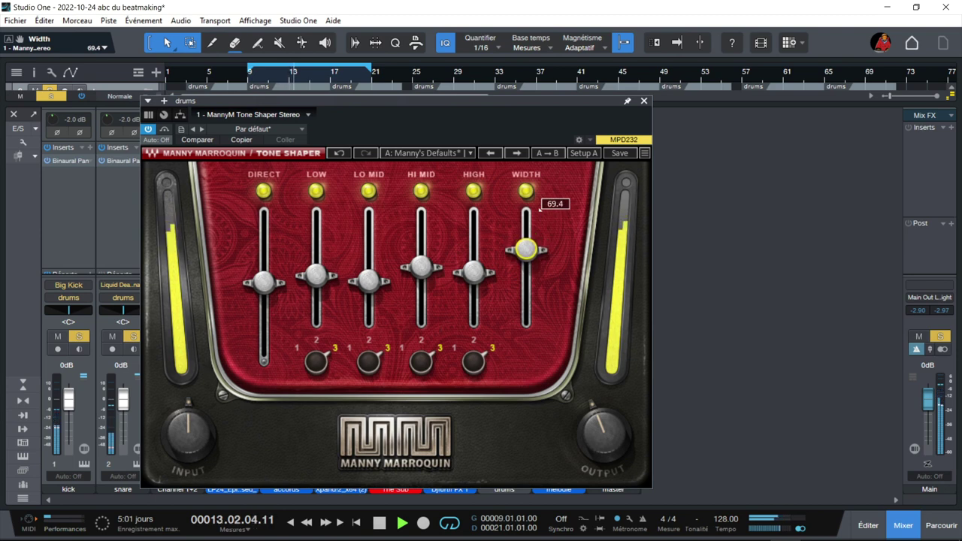
scroll(539, 211, "down", 1)
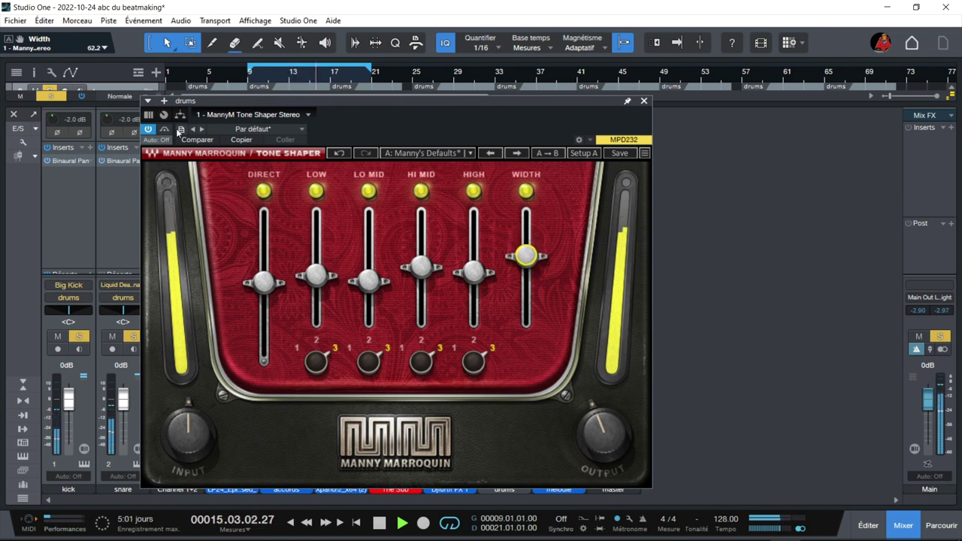
left_click(166, 130)
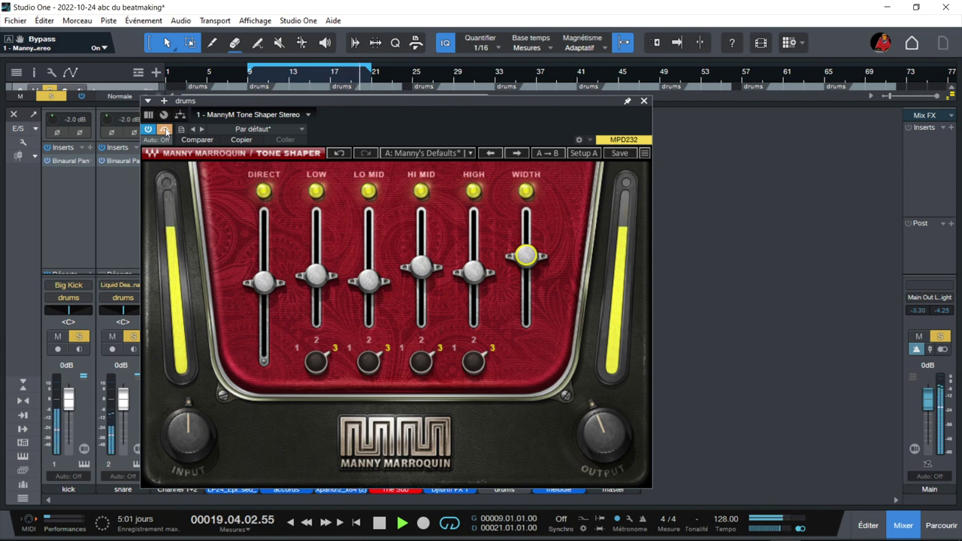
left_click(166, 130)
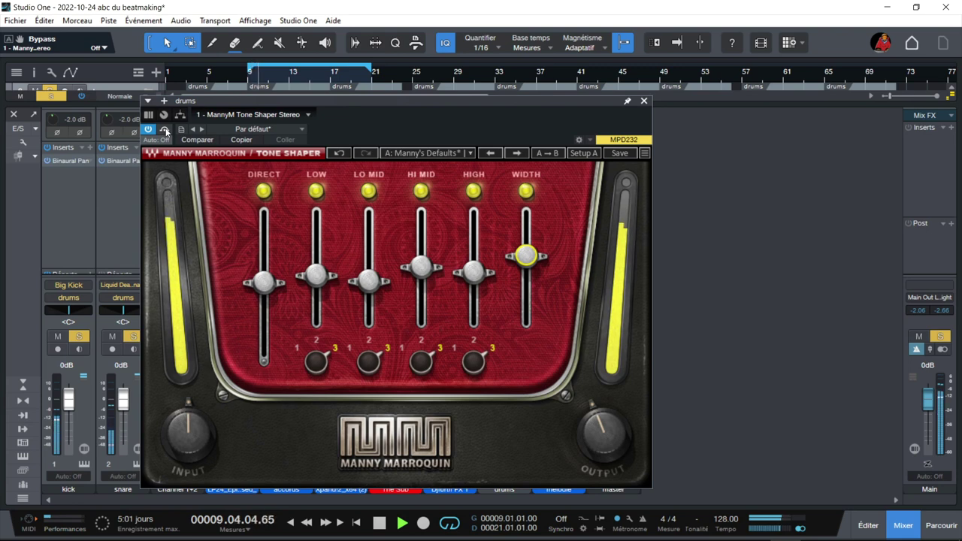
Lower the Low level slightly, set the Lo Mid level to 38.3 and change its type to 2.
left_click_drag(325, 211, 327, 209)
left_click_drag(317, 283, 379, 208)
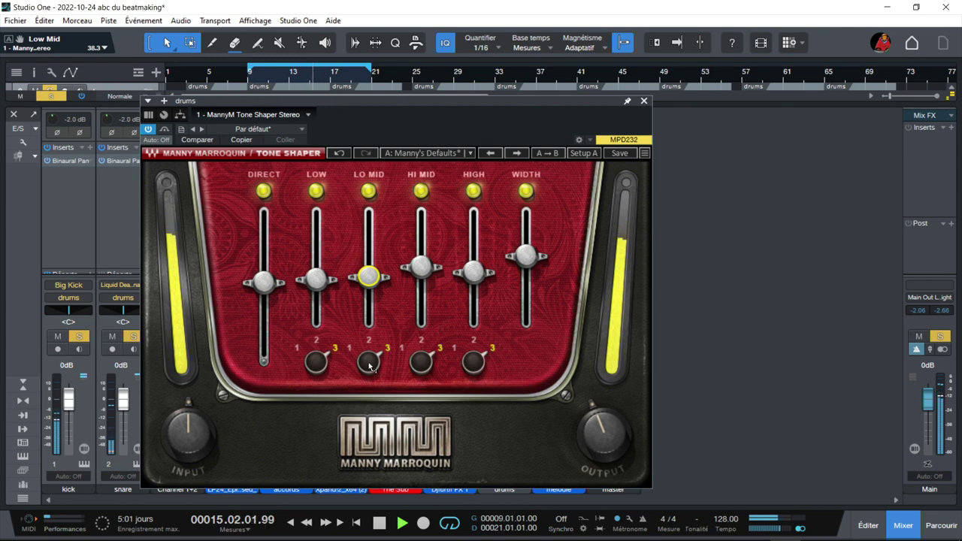
left_click(367, 364)
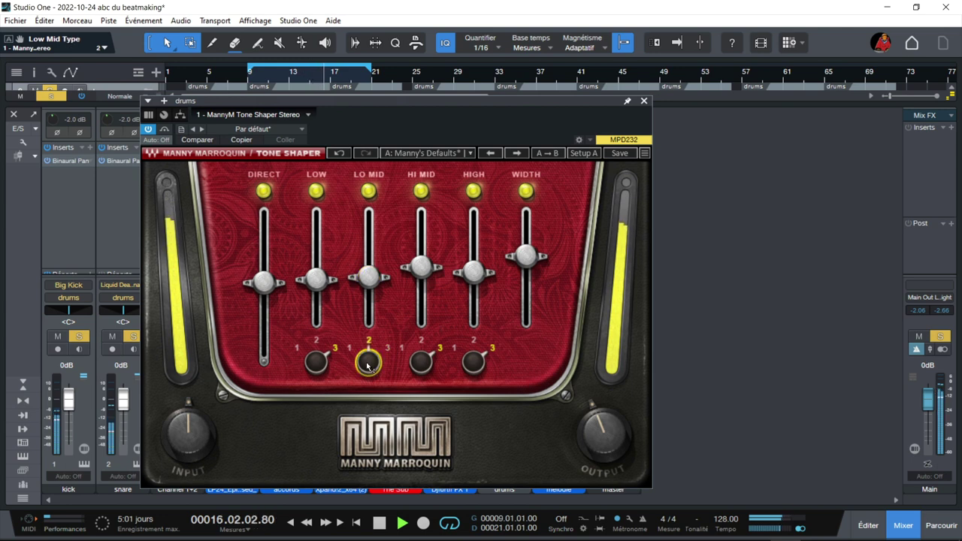
Set the Direct level to 2.4 and compare the drums with the Tone Shaper bypassed and active.
left_click(165, 130)
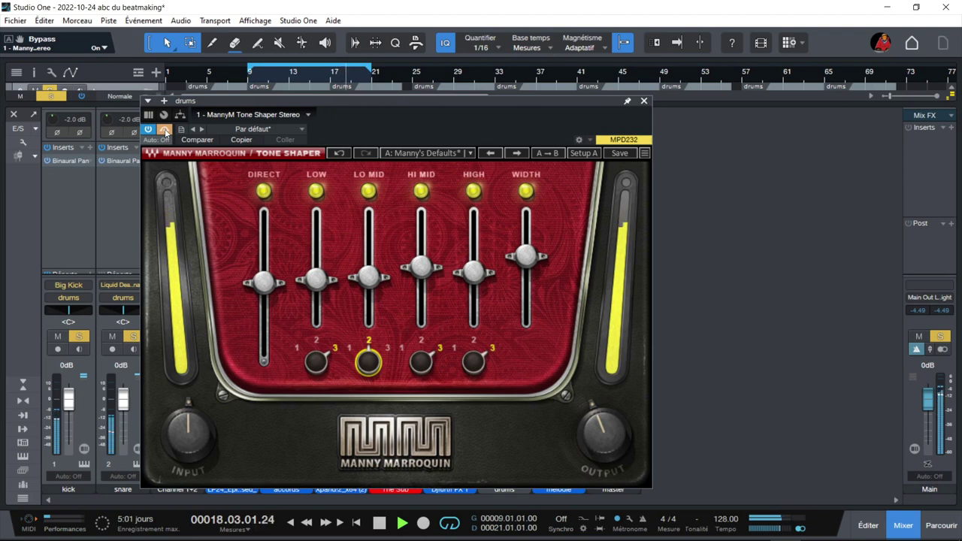
left_click(166, 131)
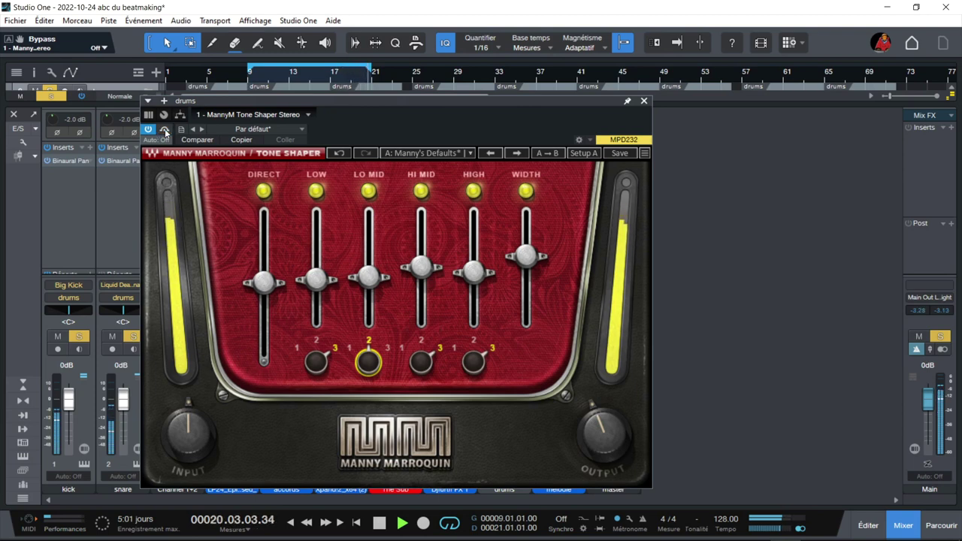
mouse_move(261, 295)
left_mouse_down()
mouse_move(276, 196)
mouse_move(262, 292)
left_mouse_up()
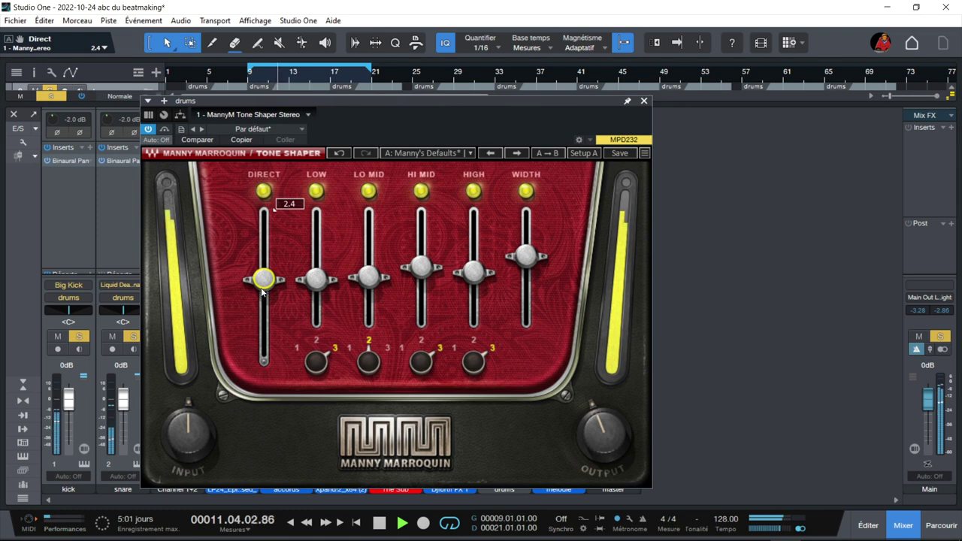
left_click(165, 130)
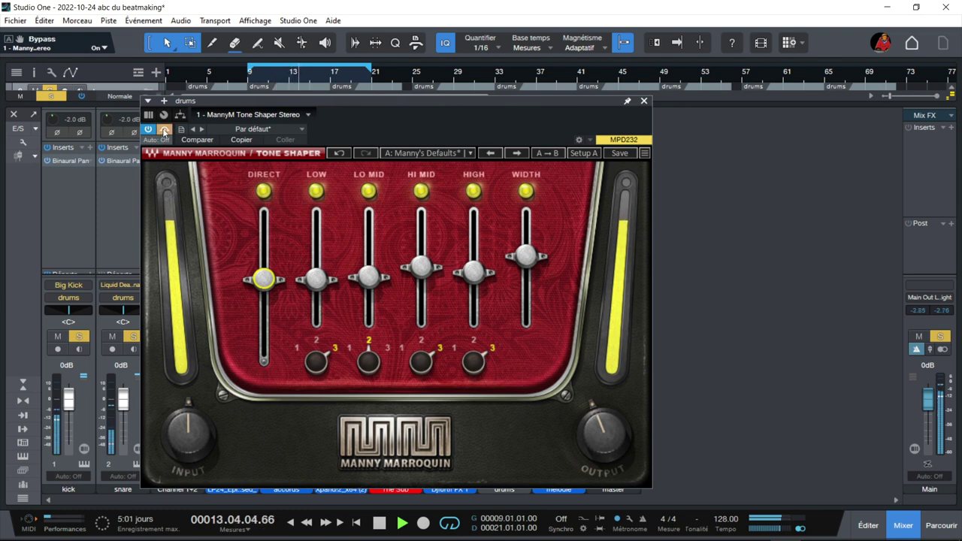
left_click(164, 130)
Raise the Tone Shaper's Width to 76.1 while the drums play, and stop playback.
left_click(540, 209)
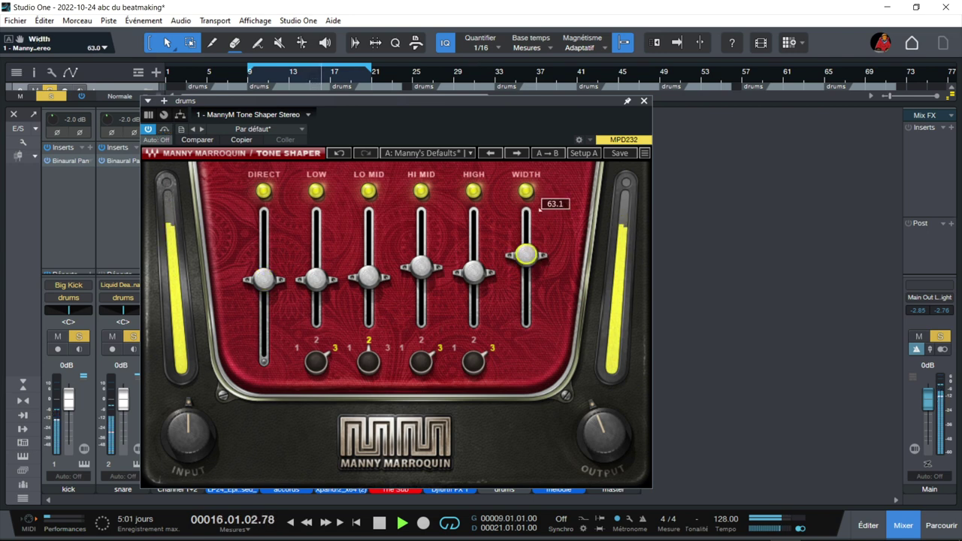
scroll(540, 210, "up", 7)
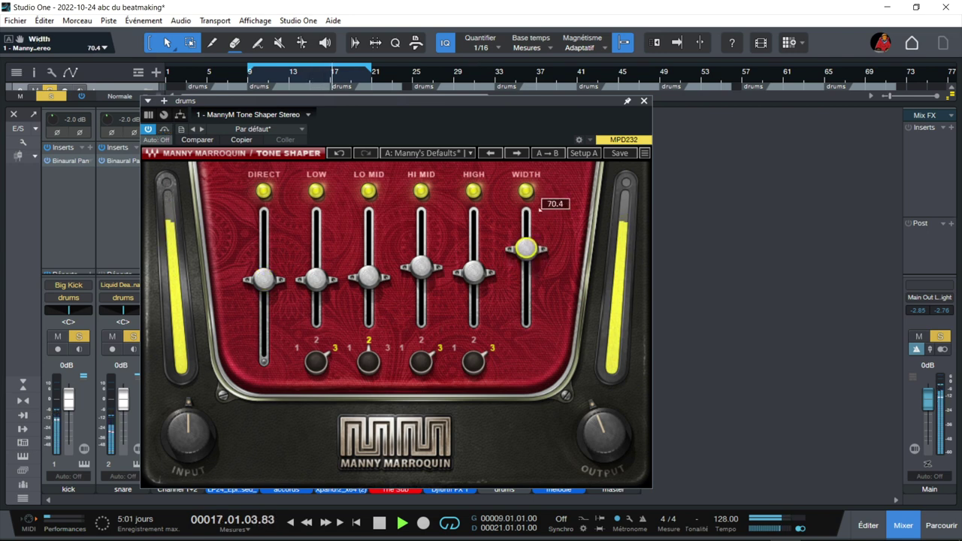
scroll(539, 210, "up", 4)
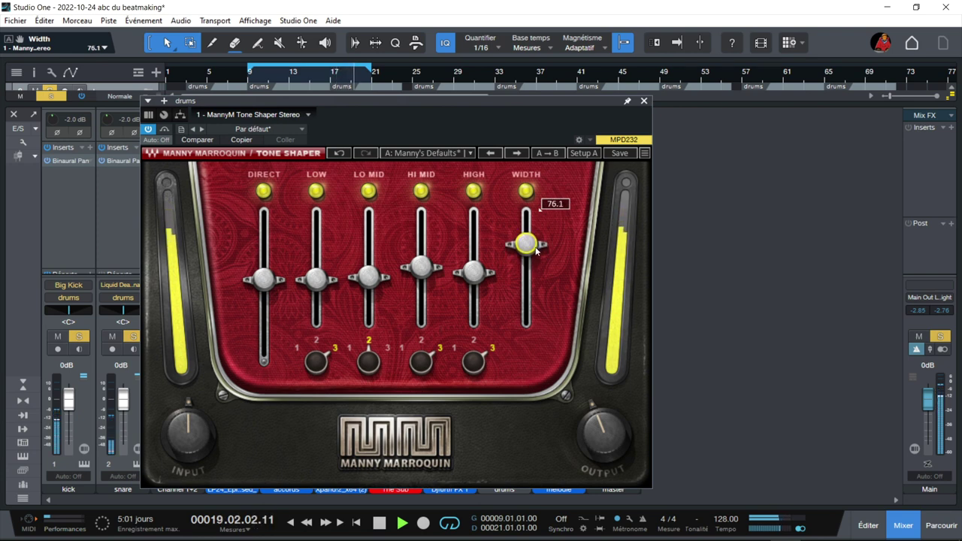
mouse_move(601, 427)
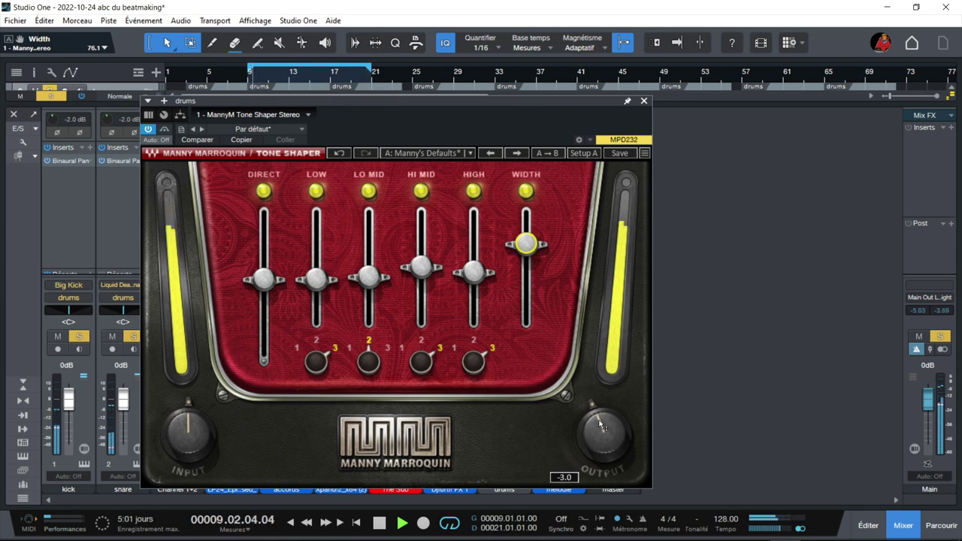
key("space")
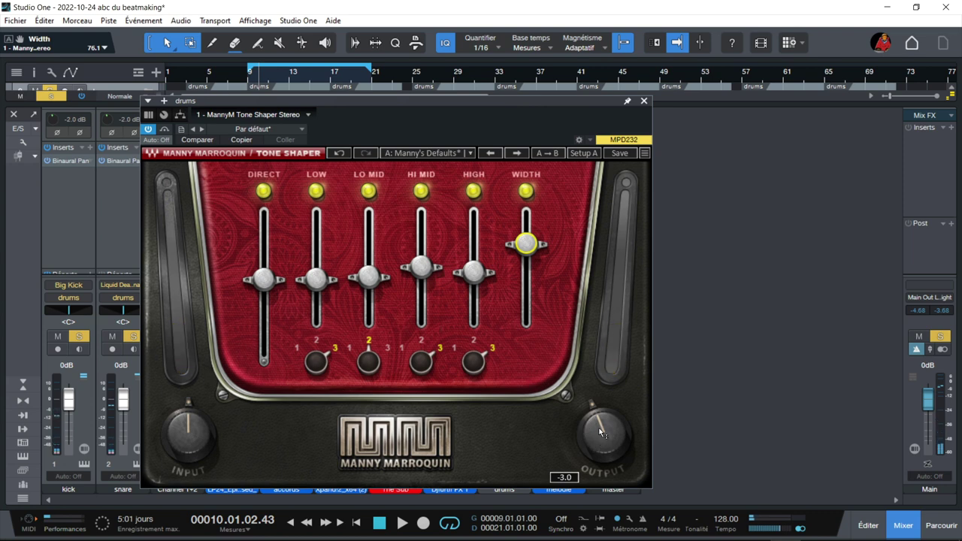
Play the drums from the loop start, comparing the bypassed sound with the processed one.
left_click(164, 130)
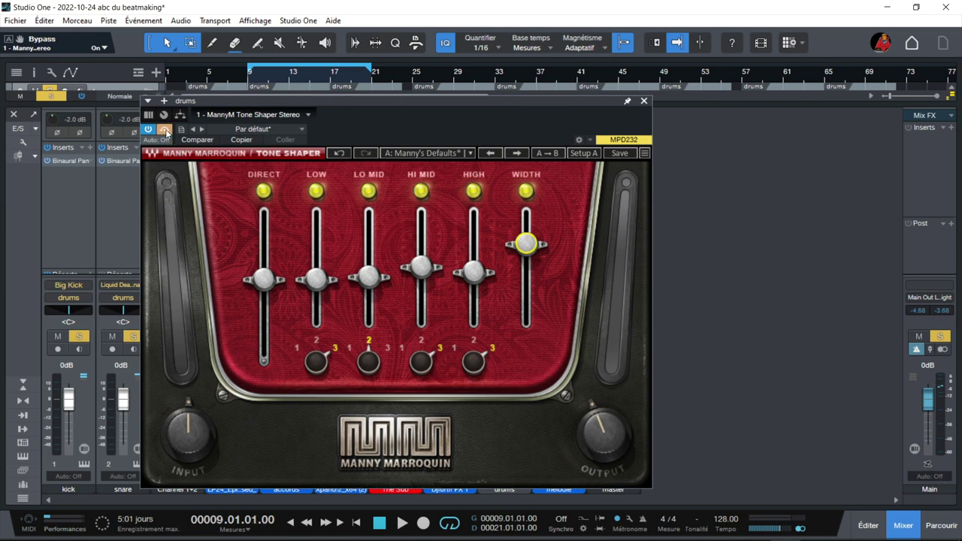
key("space")
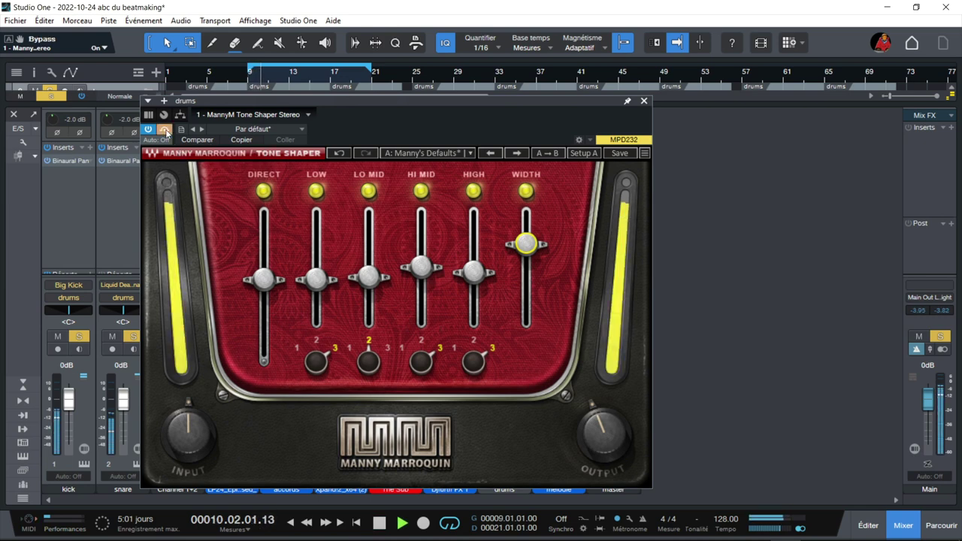
left_click(165, 129)
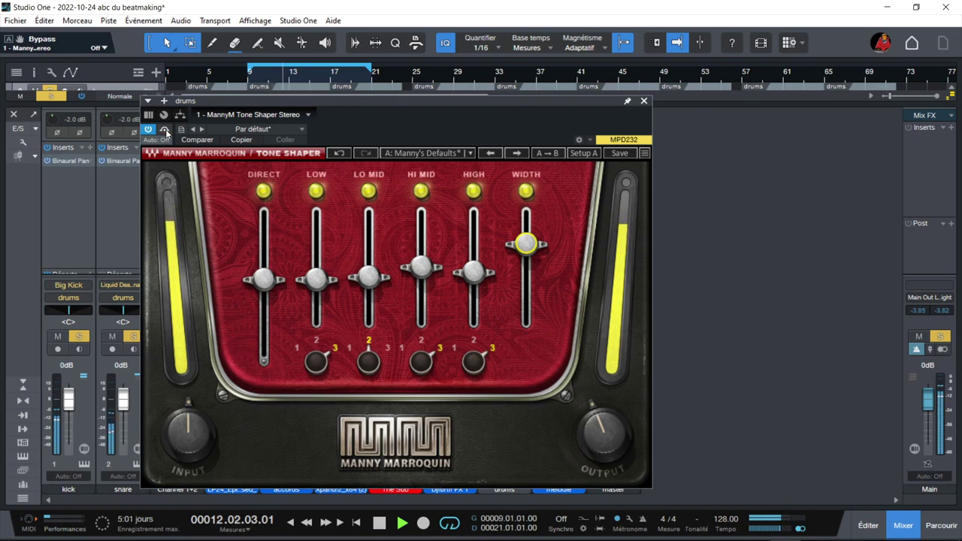
Audition types 2 and 1 on the Low band, return it to type 3 and set its level to 37.9.
left_click(314, 363)
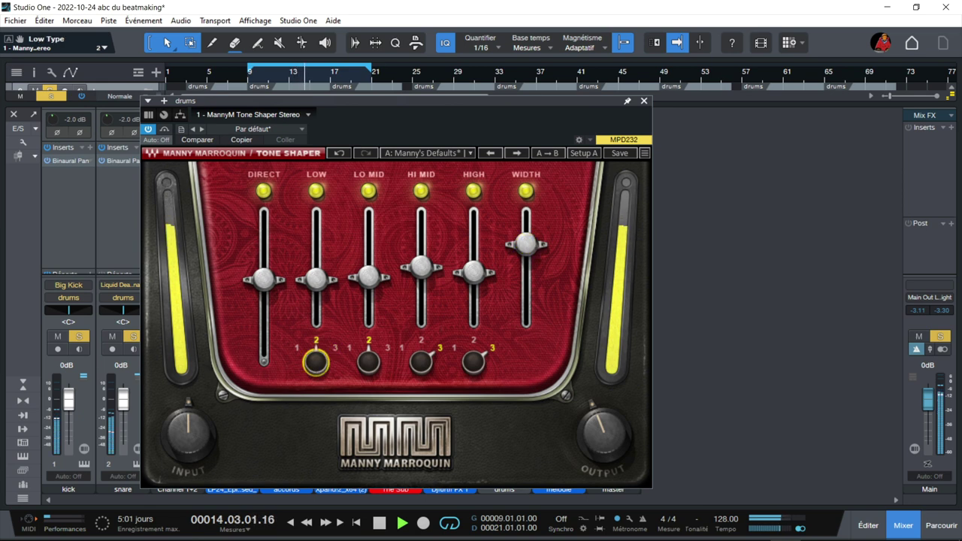
left_click(316, 362)
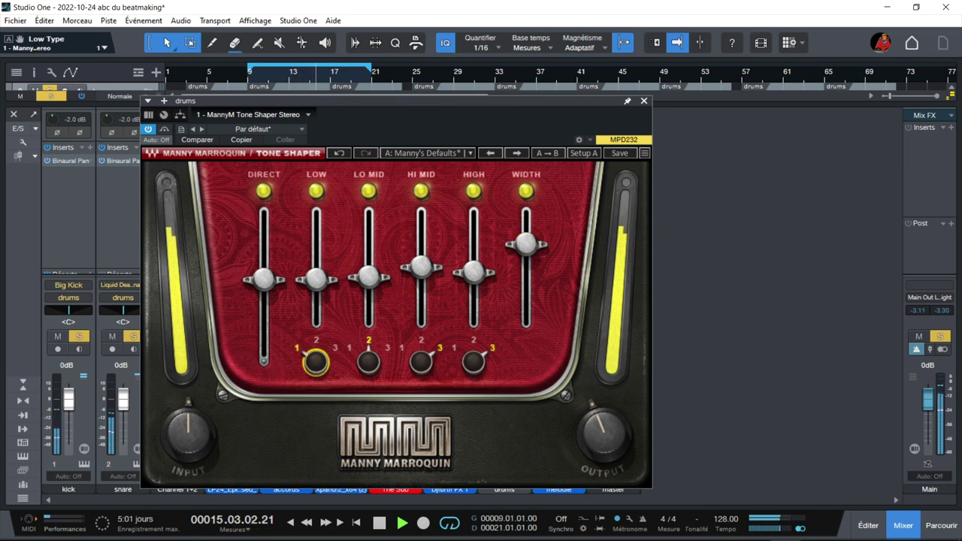
left_click(315, 362)
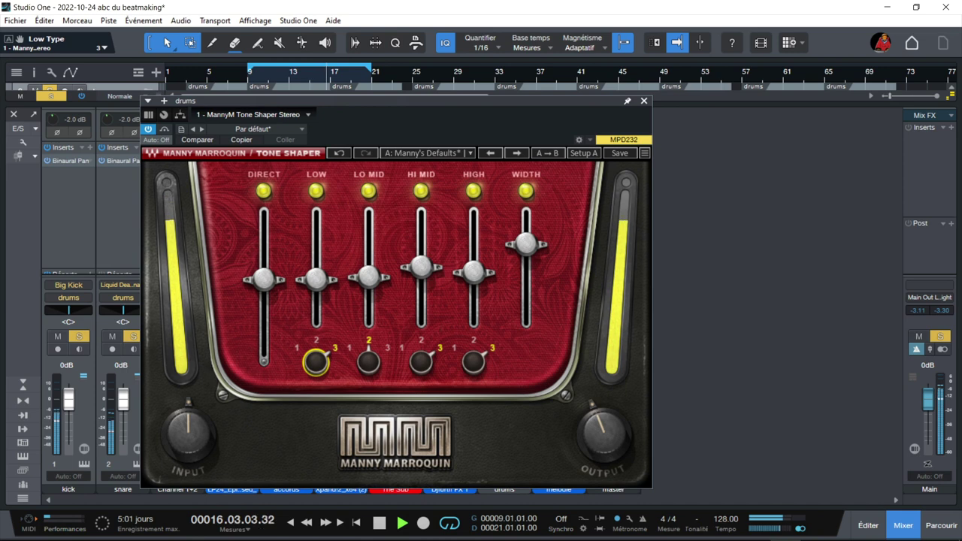
left_click(321, 288)
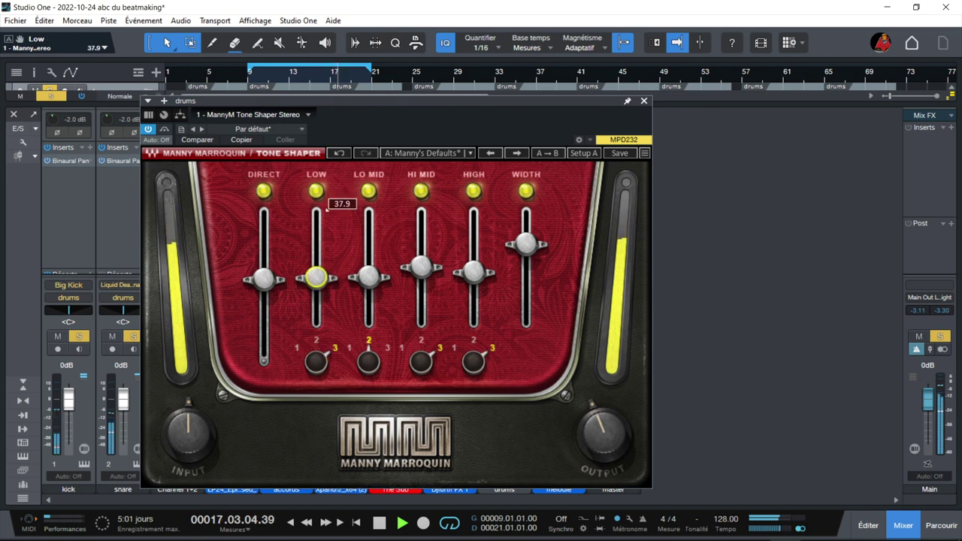
Raise the Lo Mid level slightly above the Hi Mid fader and compare the drums with the Tone Shaper bypassed and active.
mouse_move(369, 282)
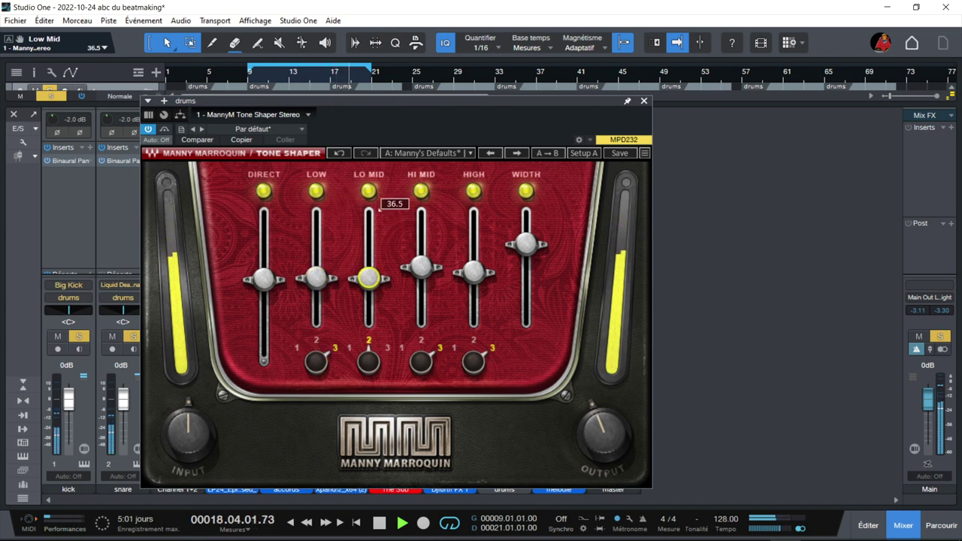
left_click_drag(368, 281, 368, 254)
left_click_drag(379, 210, 378, 212)
left_click(165, 129)
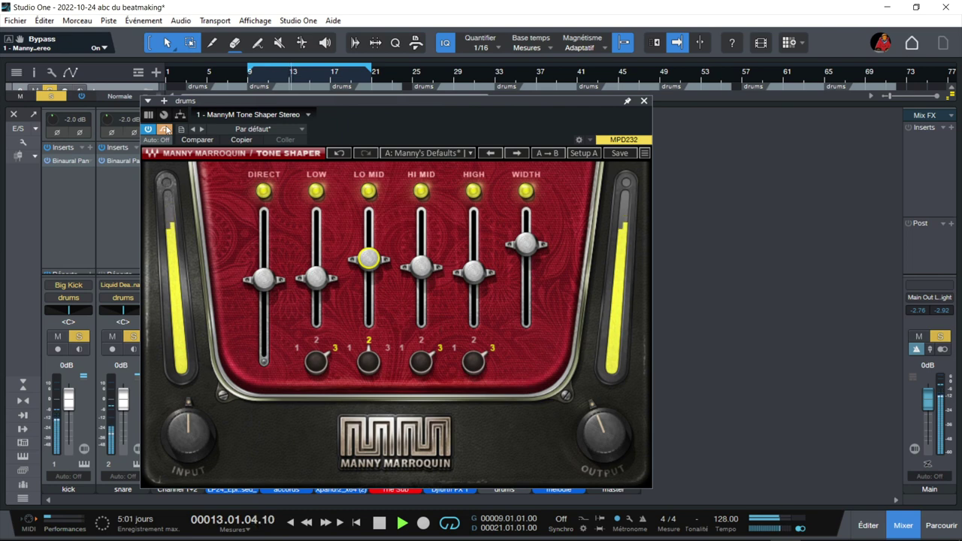
left_click(165, 130)
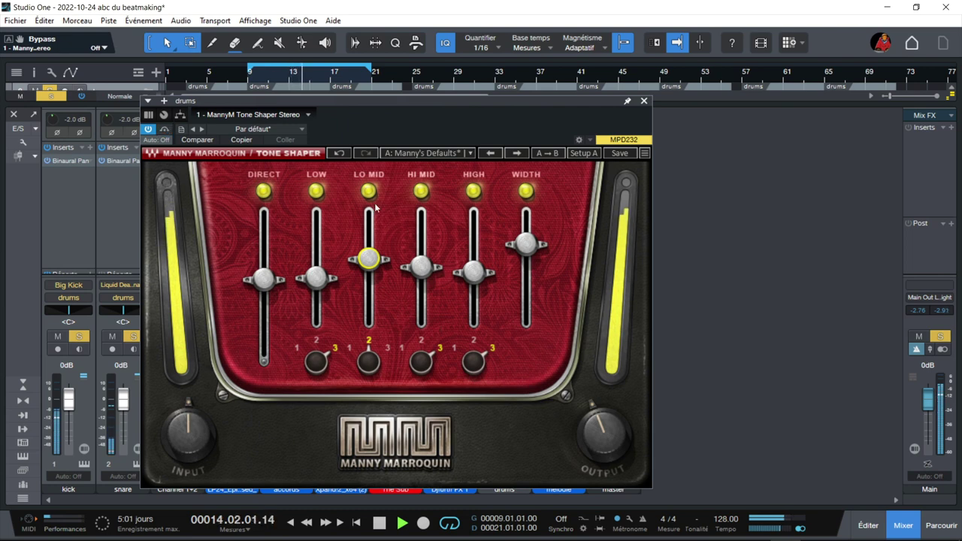
Raise the High level to 44.9 and switch the Hi Mid band to type 2.
left_click(484, 211)
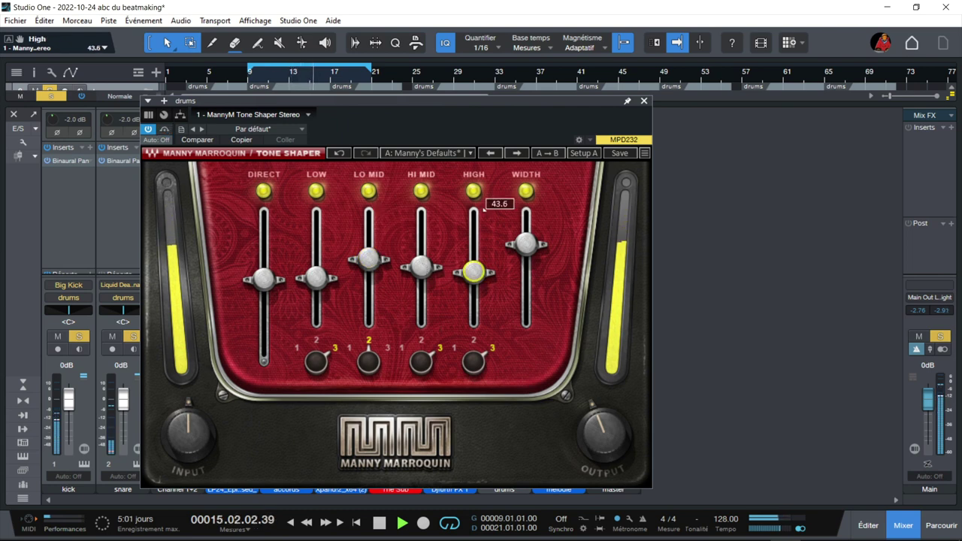
left_click_drag(473, 272, 473, 270)
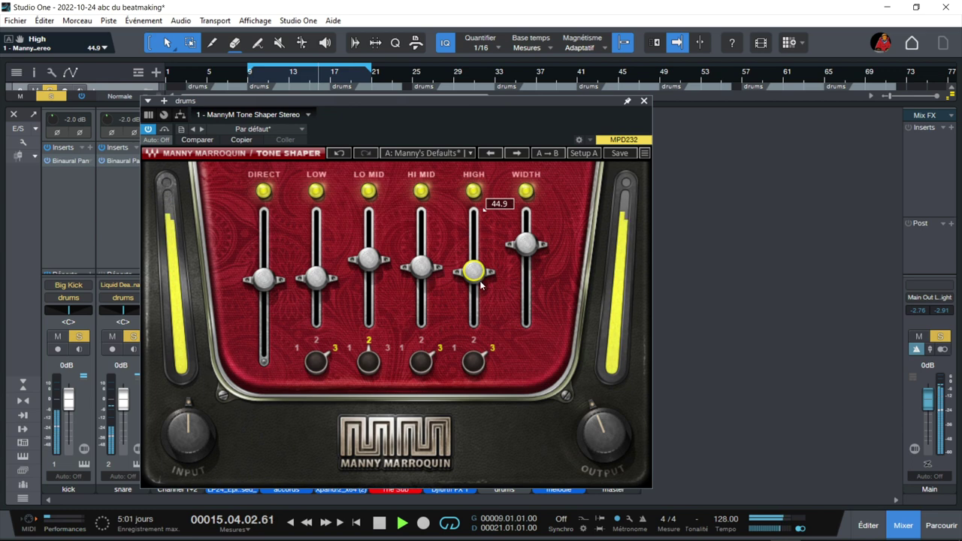
left_click(420, 361)
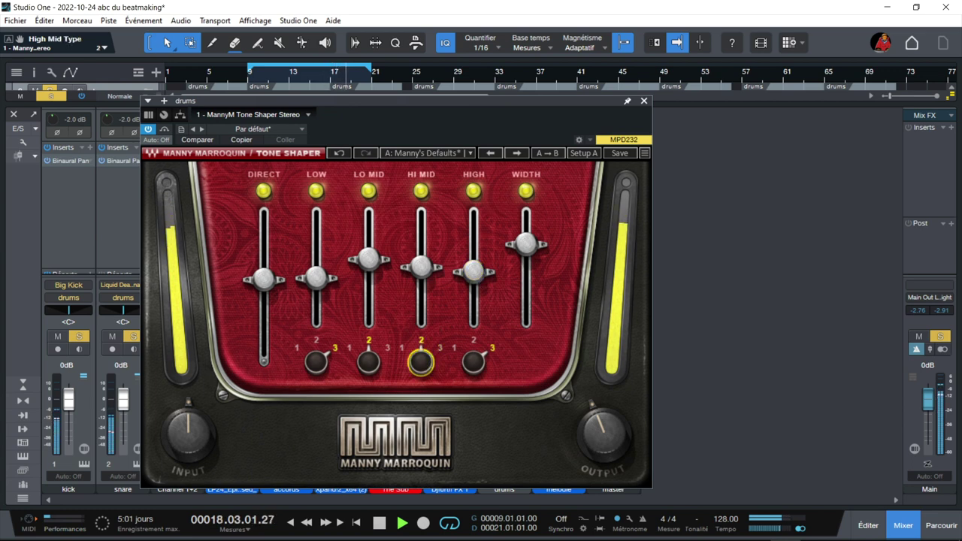
left_click(421, 361)
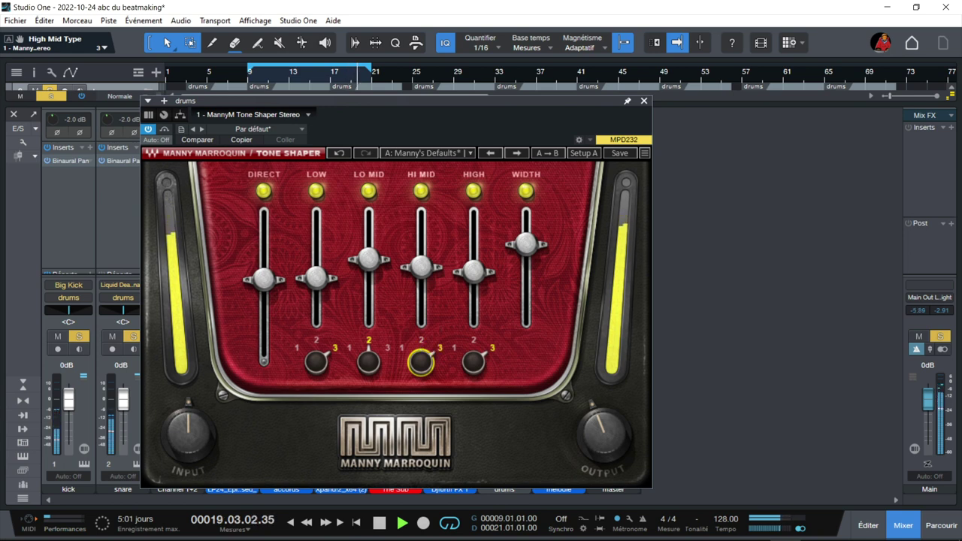
left_click(420, 361)
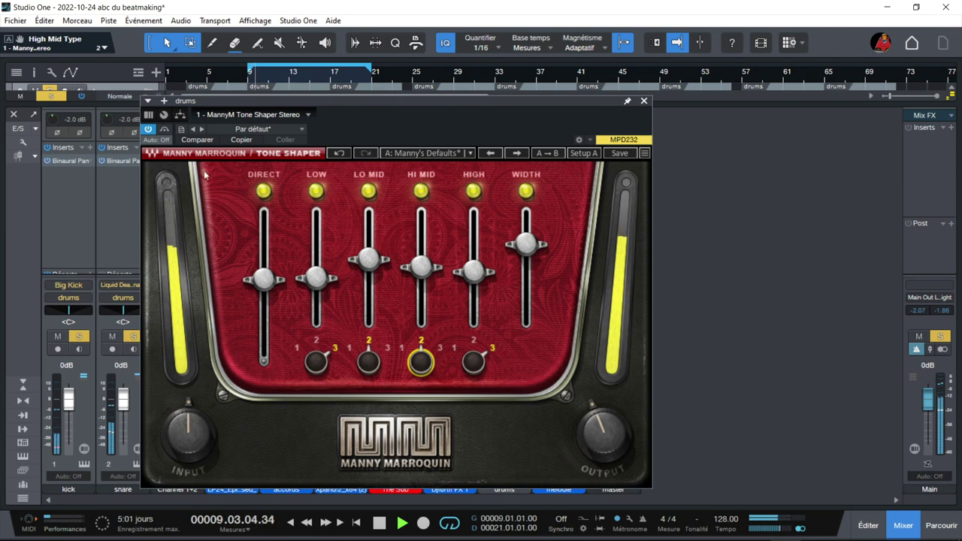
Compare the final drum sound with the Tone Shaper bypassed and active, and close the plug-in window.
left_click(164, 129)
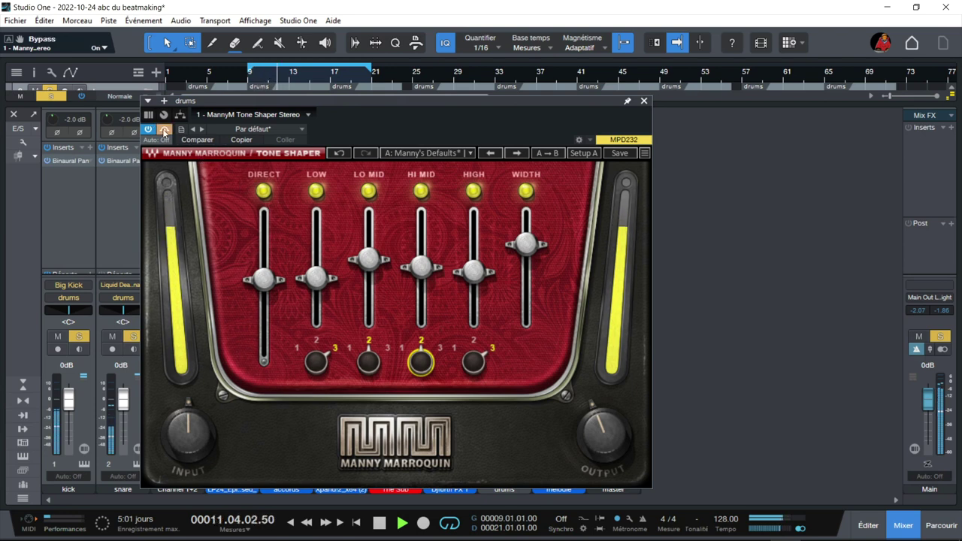
left_click(165, 131)
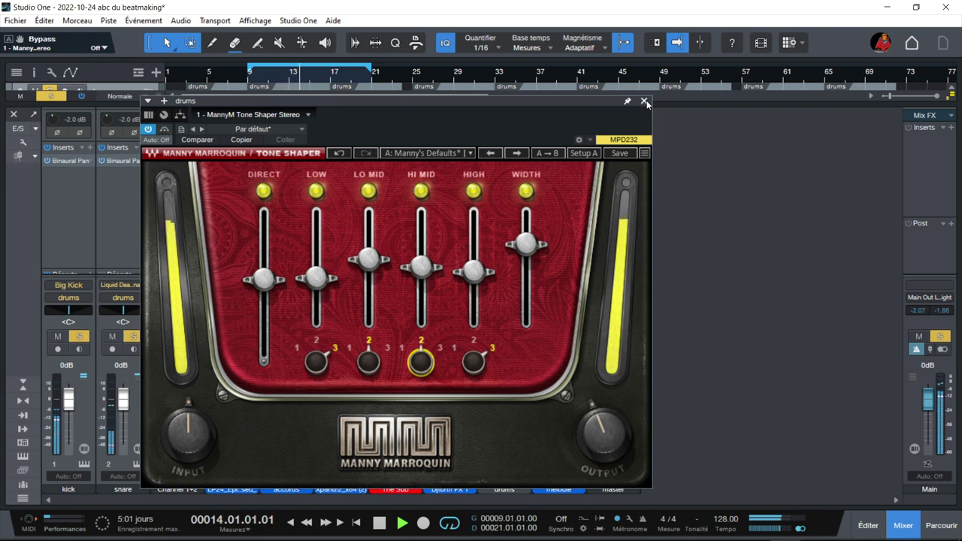
key("space")
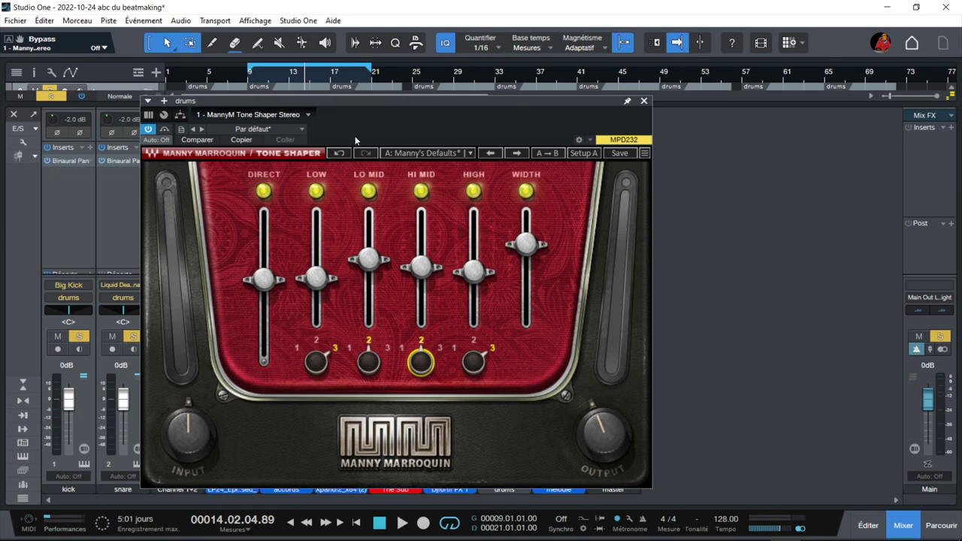
left_click(643, 101)
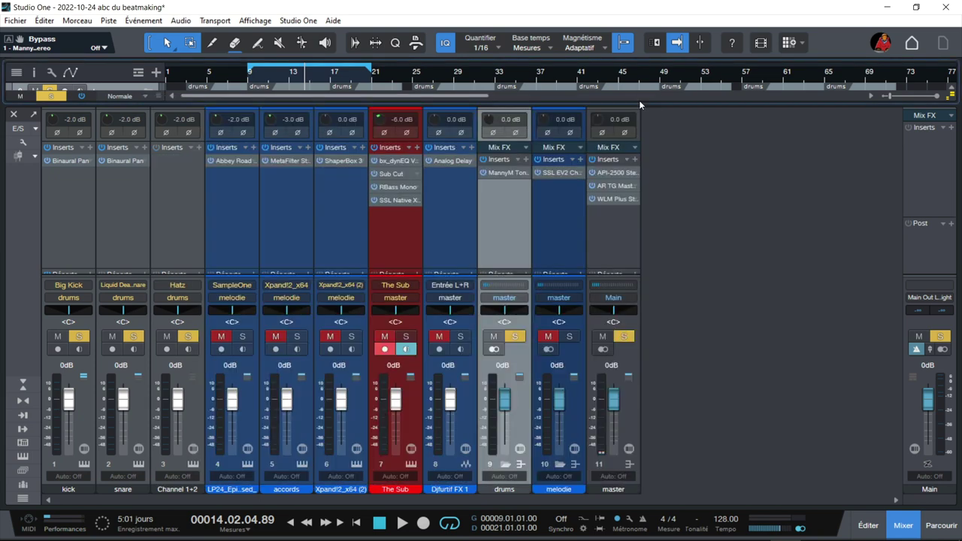
Clear the master bus solo to play the full mix, and solo the melodie bus to hear it alone.
left_click(624, 335)
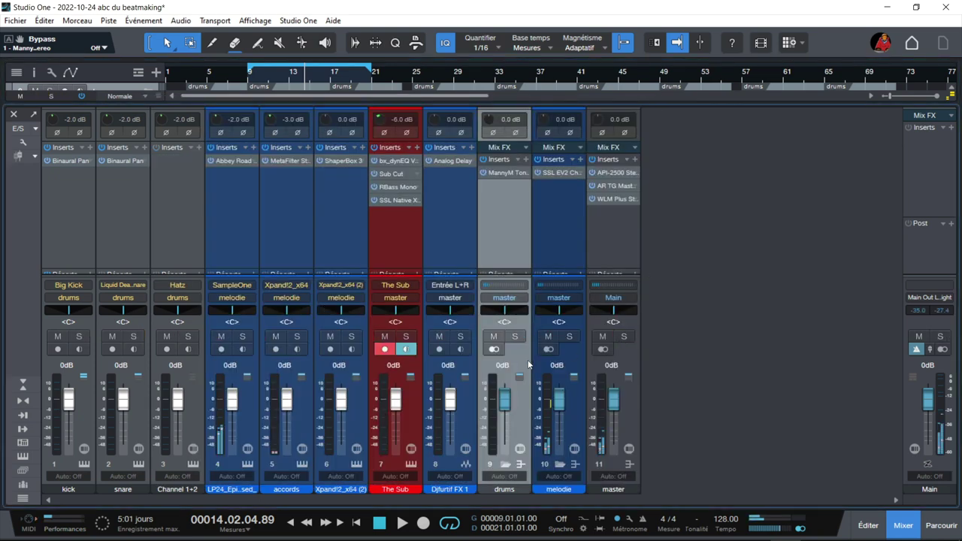
key("space")
key("space")
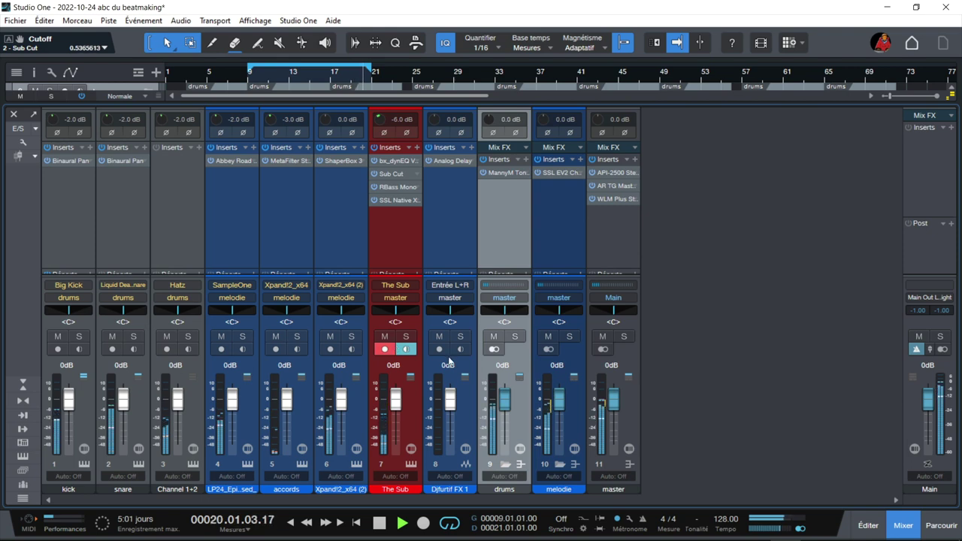
left_click(571, 339)
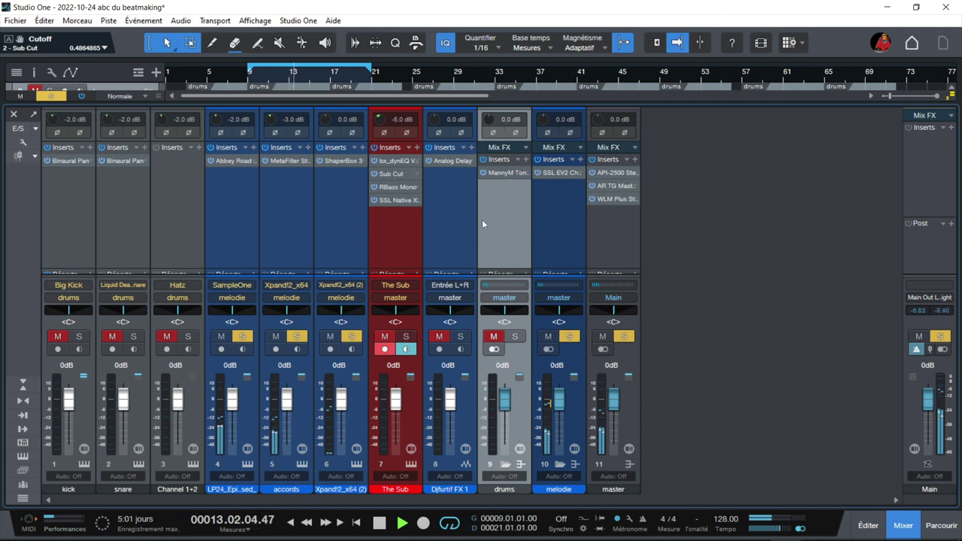
key("space")
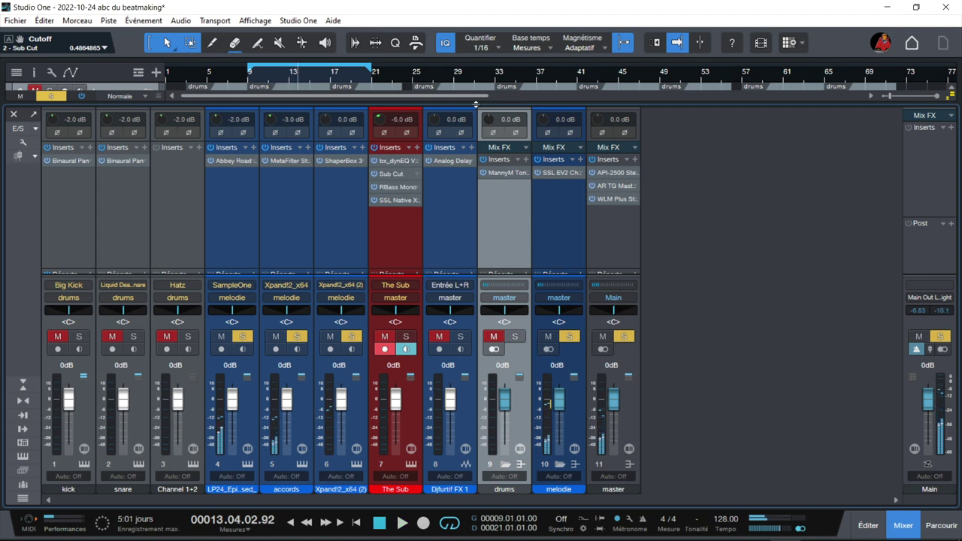
Enlarge the arrangement to extend the loop end to bar 25, and select the LP24 electric piano channel in the mixer.
left_click_drag(478, 105, 460, 286)
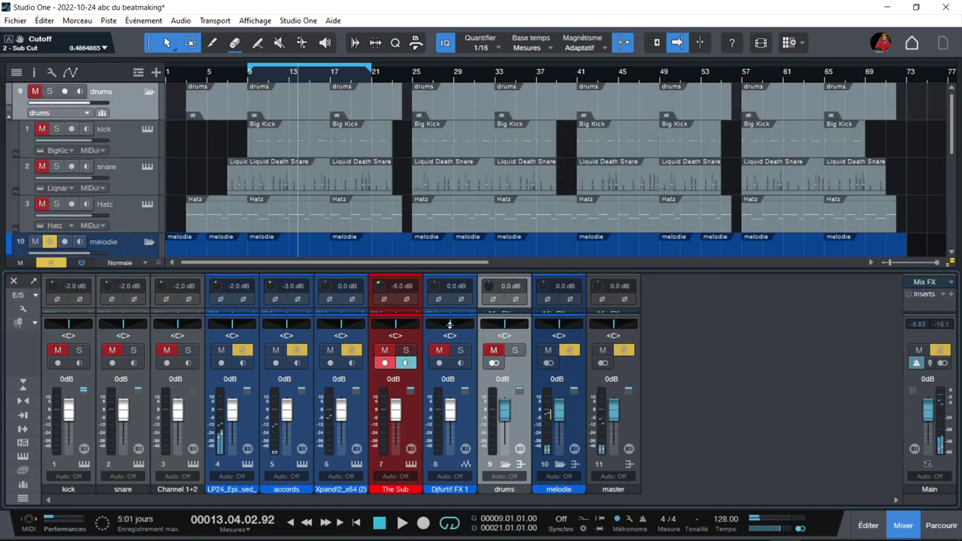
key("F3")
key("F3")
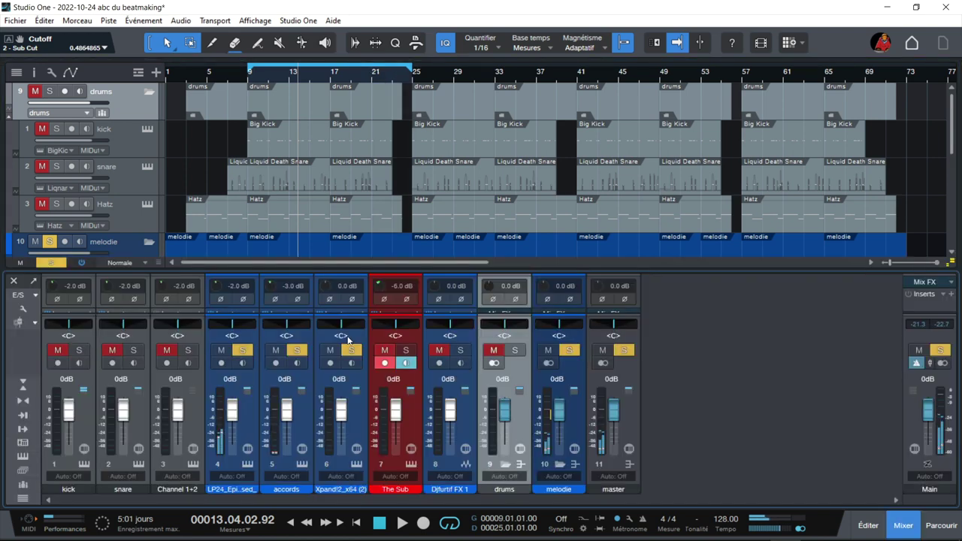
left_click(236, 242)
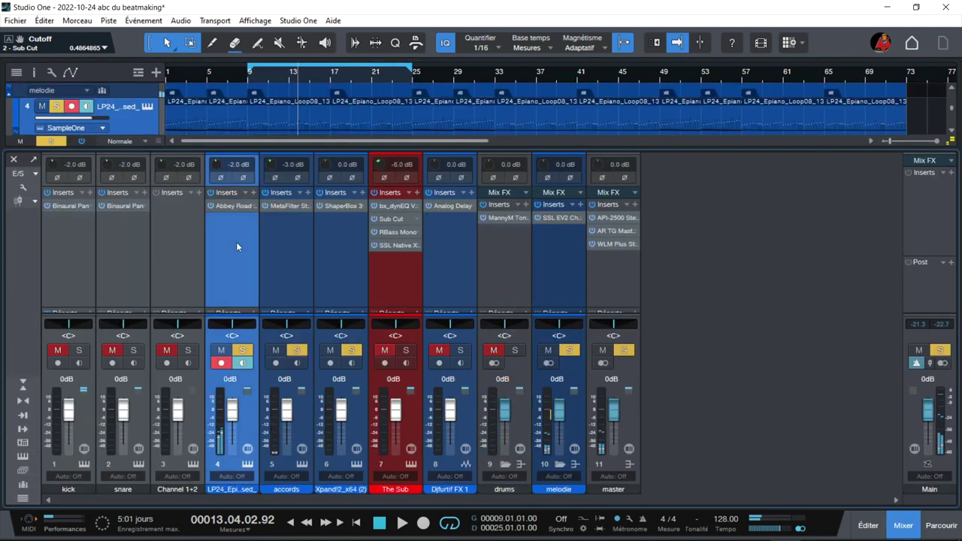
Review the Abbey Road Vinyl insert on the electric piano, and unsolo accords and Xpand!2 to play the piano alone.
left_click(231, 204)
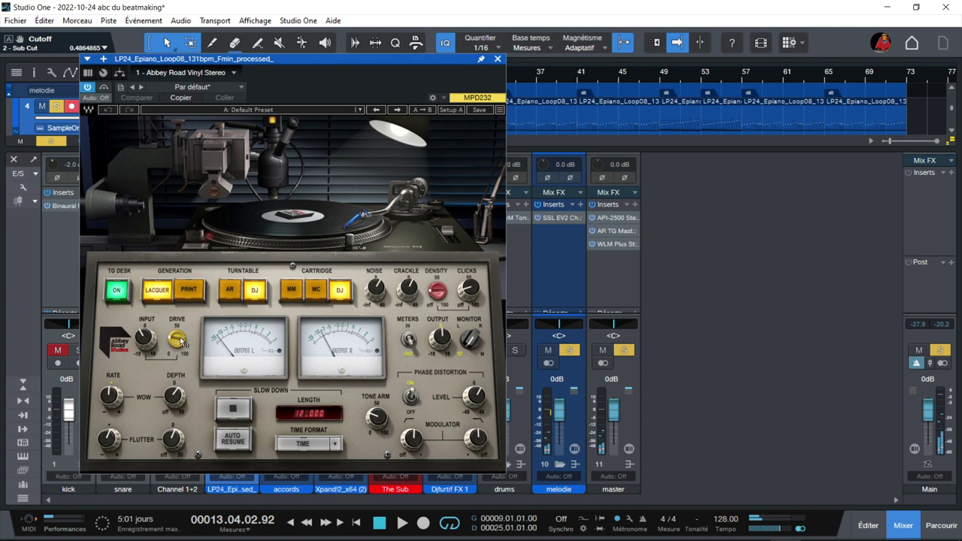
left_click(497, 59)
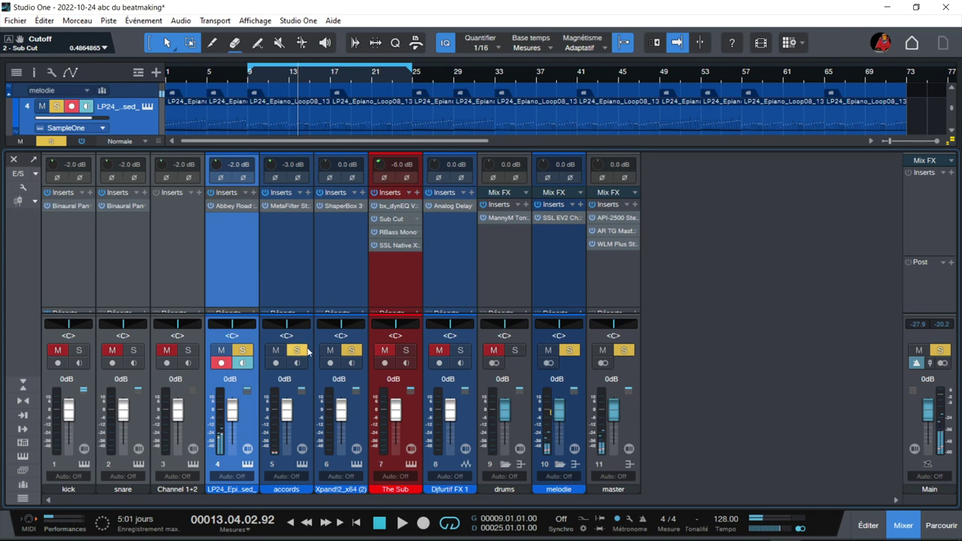
left_click(298, 351)
left_click(352, 352)
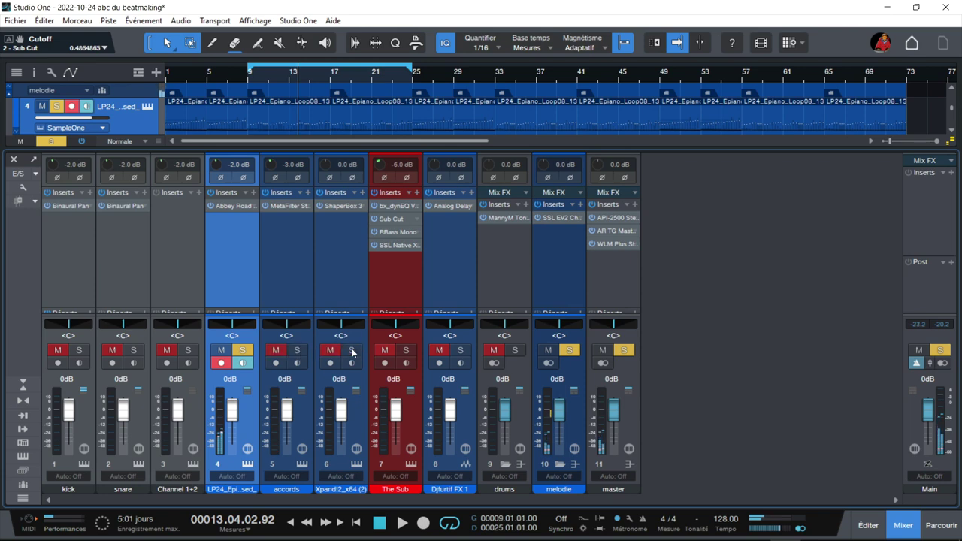
key("space")
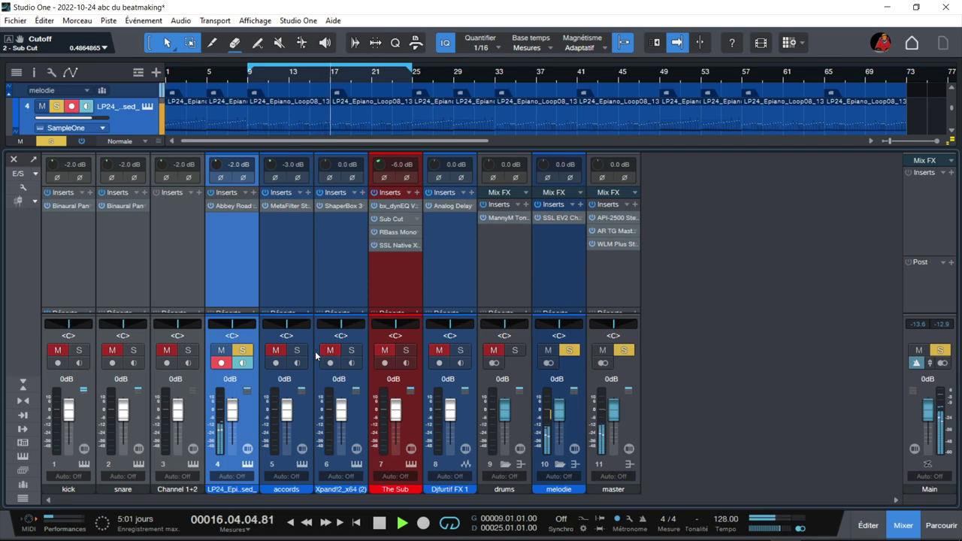
Unsolo the electric piano, open the MetaFilter insert on the accords channel and compare its setups A and B.
left_click(241, 351)
left_click(291, 206)
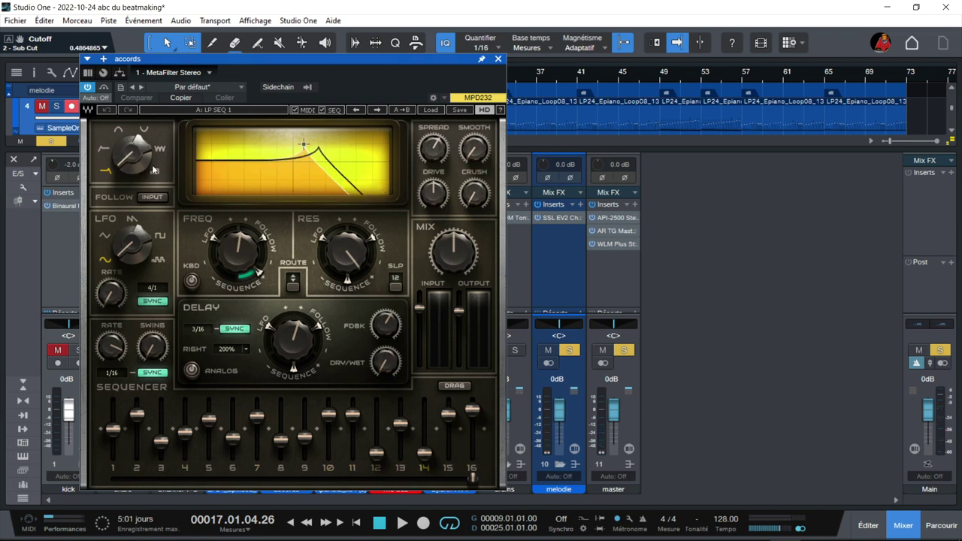
left_click(250, 110)
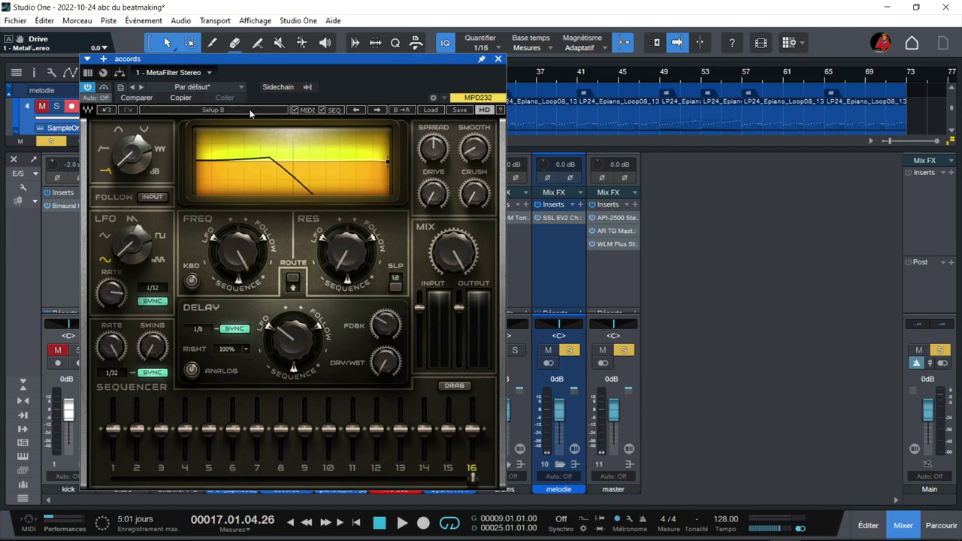
left_click(286, 111)
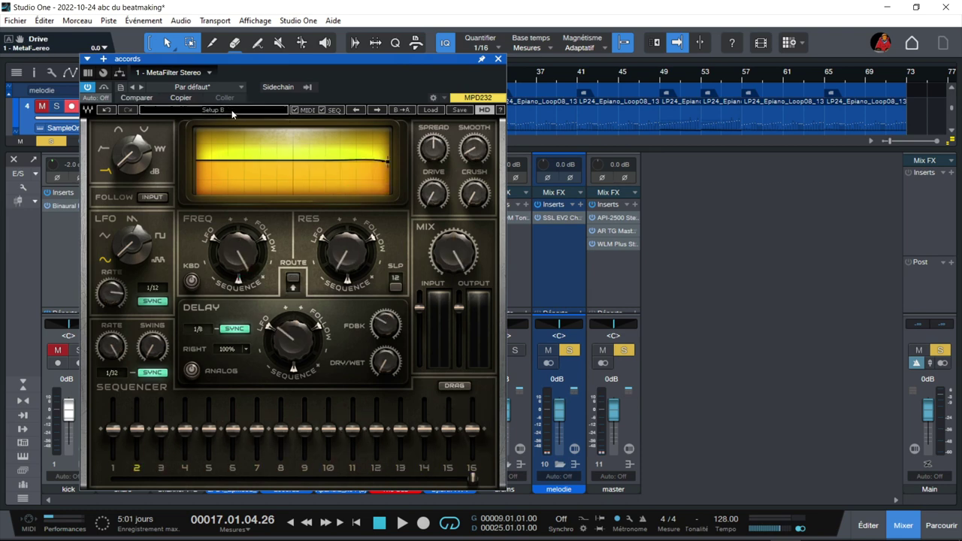
Browse MetaFilter's Spectral, Temporal and Dynamics factory presets without loading one.
left_click(429, 110)
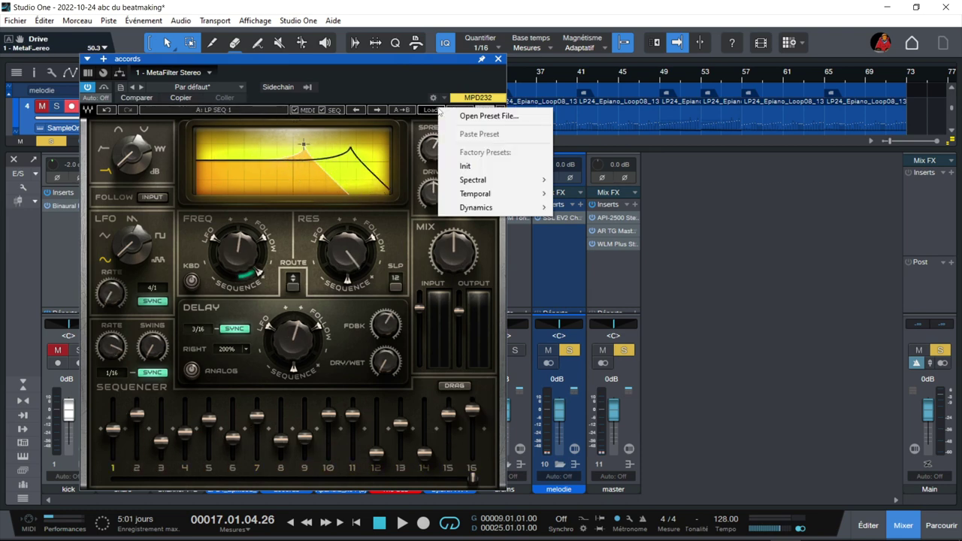
mouse_move(484, 180)
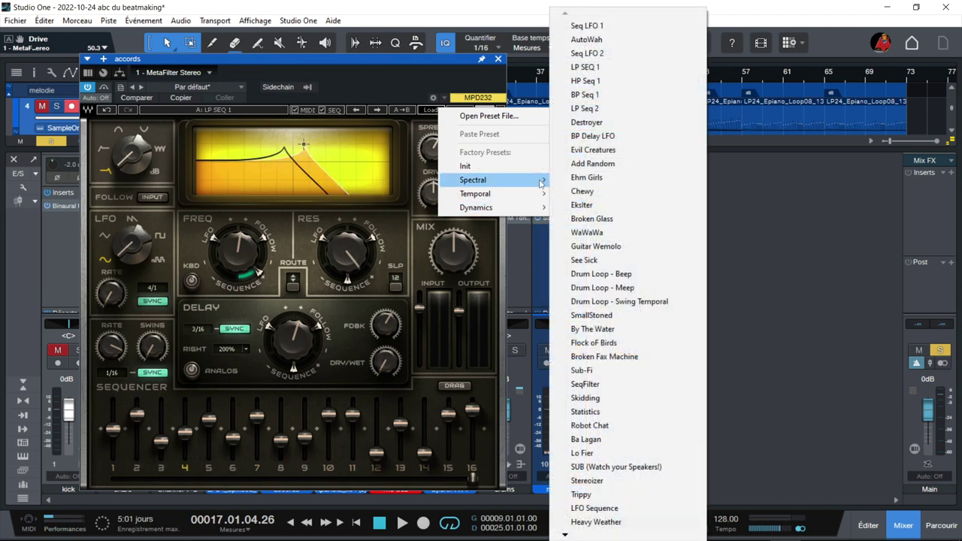
mouse_move(535, 198)
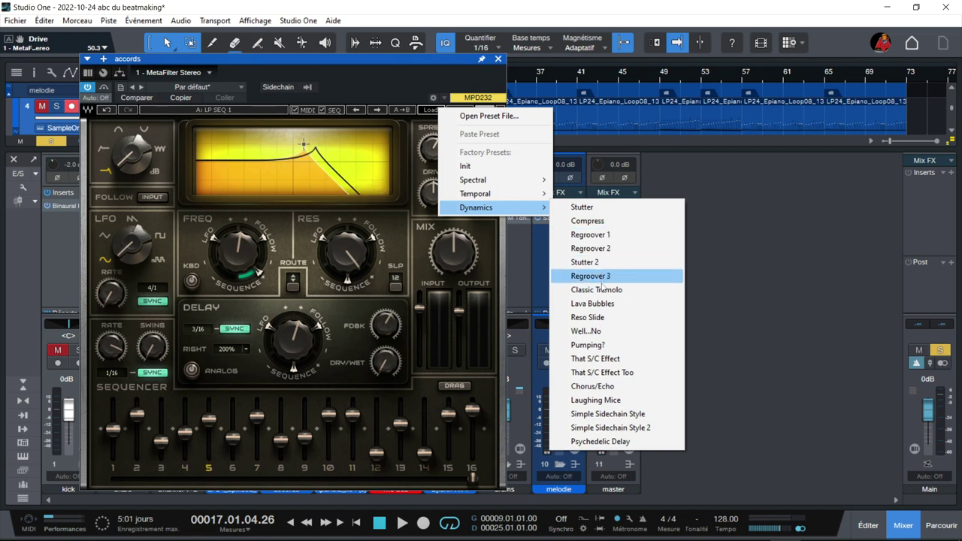
left_click(397, 81)
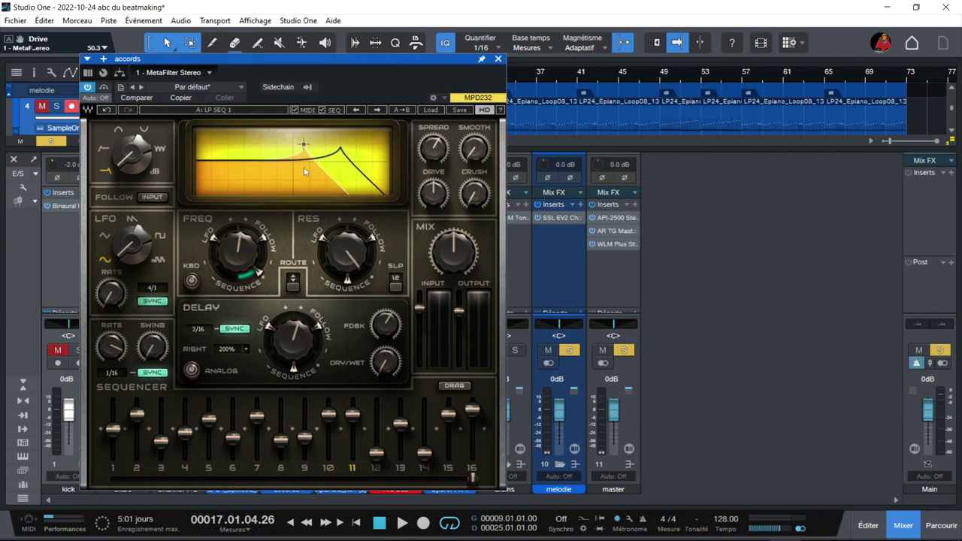
Uncover the arrangement behind the MetaFilter window and play the chords with the effect bypassed and active.
left_click_drag(309, 58, 477, 80)
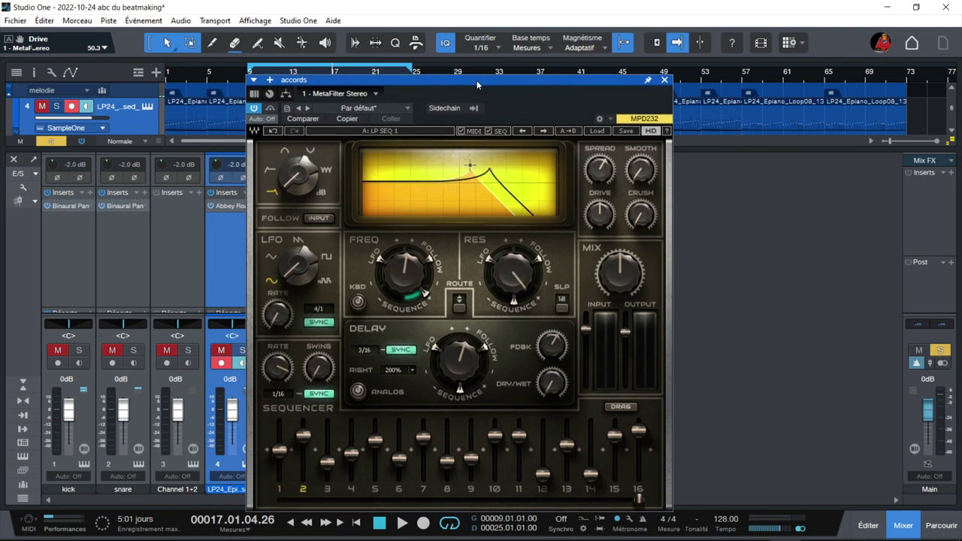
key("space")
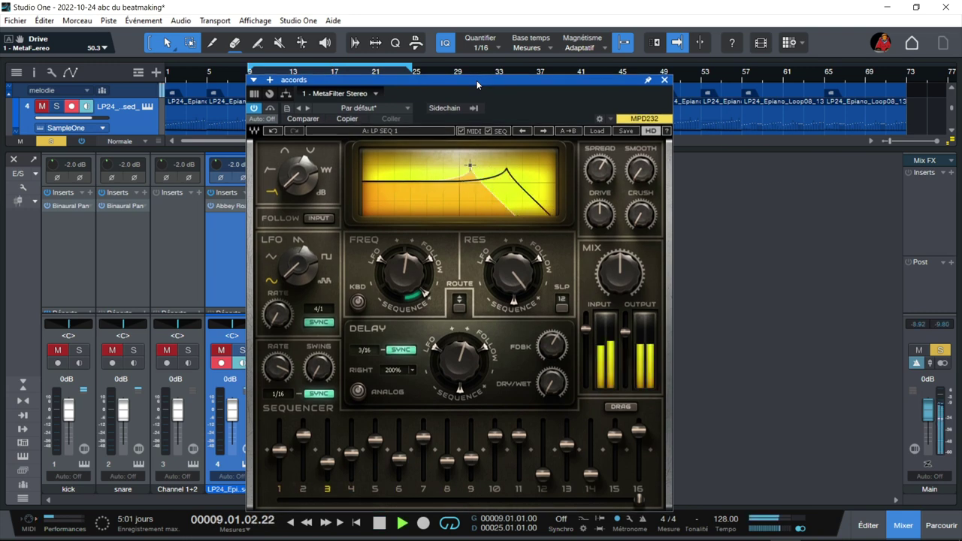
left_click(269, 109)
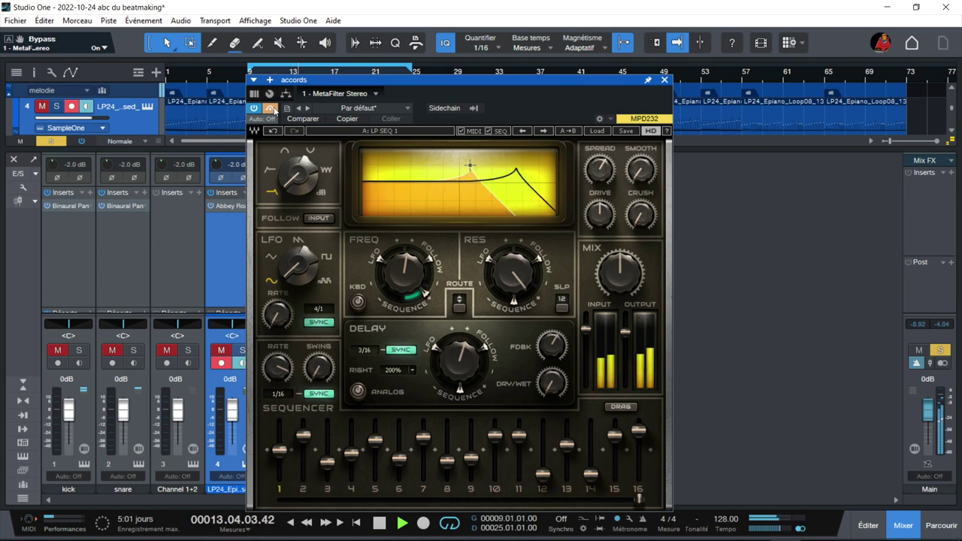
left_click(270, 109)
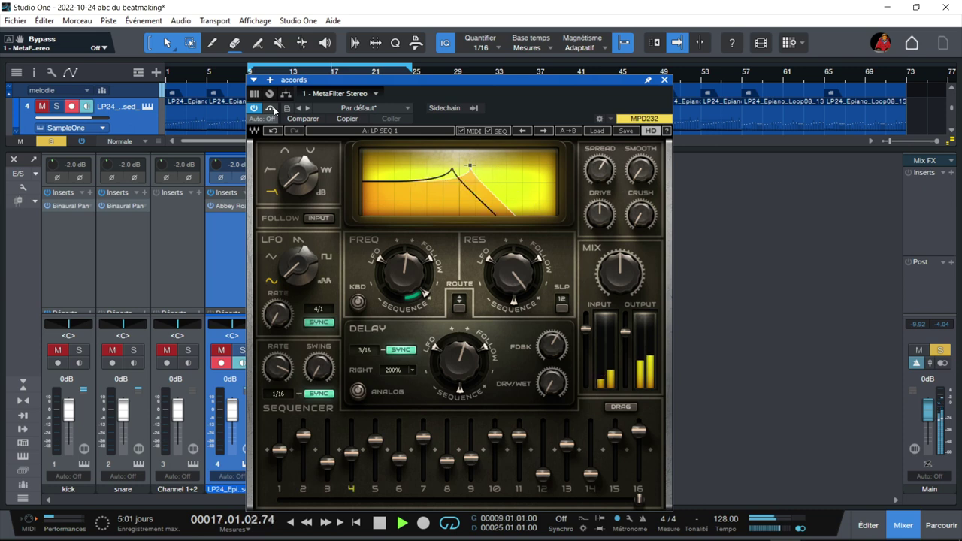
key("space")
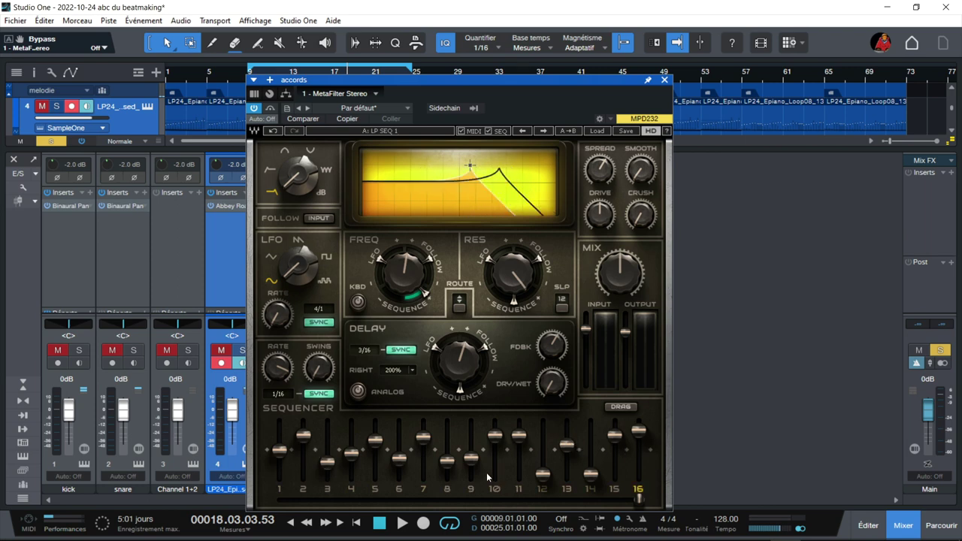
Try different sequencer and LFO modulation amounts on the filter frequency, with the LFO amount at -17.6.
mouse_move(423, 295)
left_click_drag(422, 296, 423, 266)
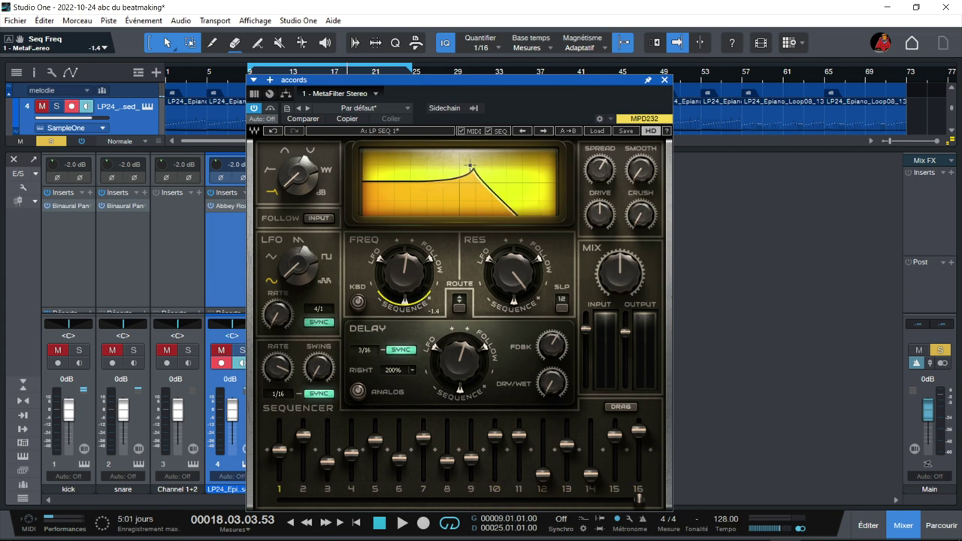
mouse_move(423, 267)
left_mouse_down()
mouse_move(423, 293)
mouse_move(434, 259)
mouse_move(427, 281)
left_mouse_up()
mouse_move(380, 260)
left_mouse_down()
mouse_move(380, 247)
mouse_move(380, 270)
left_mouse_up()
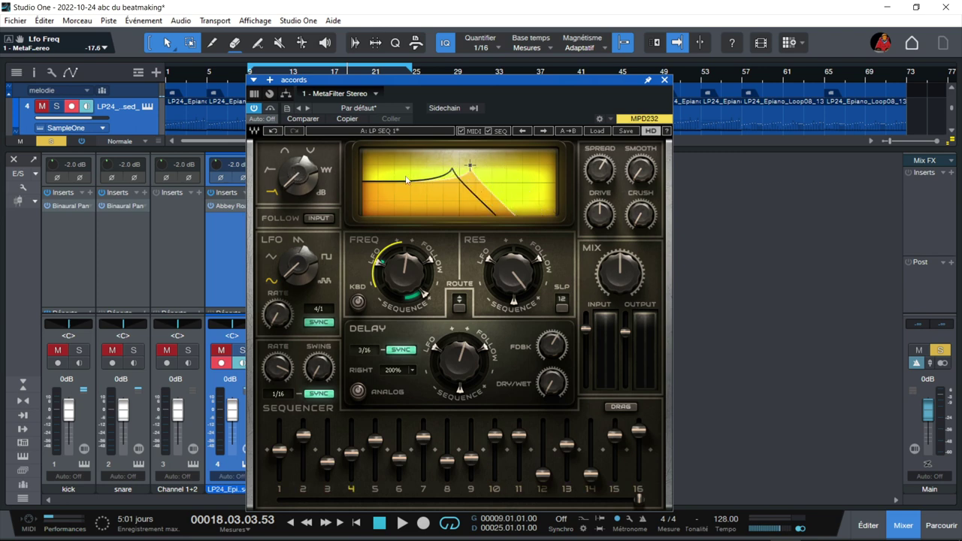
Try the Amp filter type, return it to LP, and review the Spread, Smooth, Drive and Crush controls.
left_click_drag(287, 187, 287, 159)
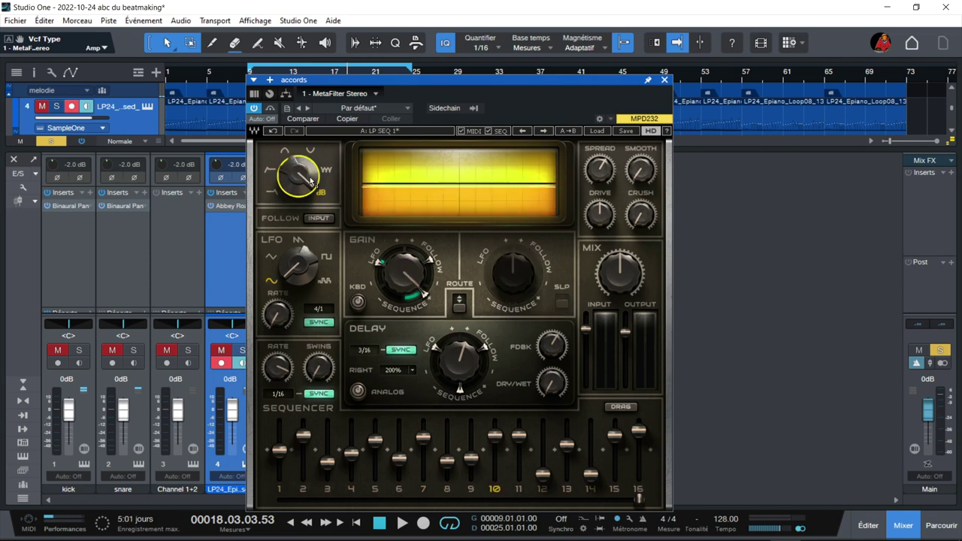
left_click_drag(292, 174, 293, 135)
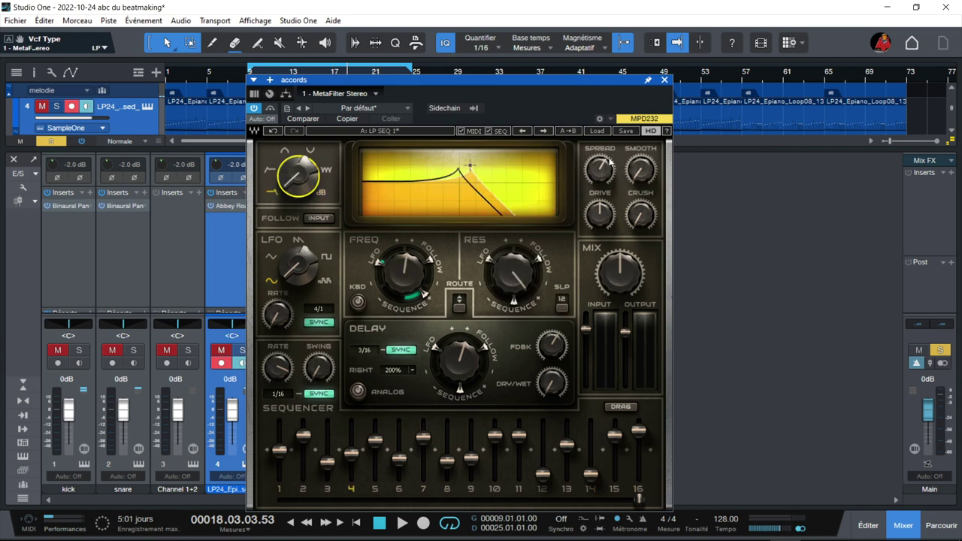
mouse_move(641, 179)
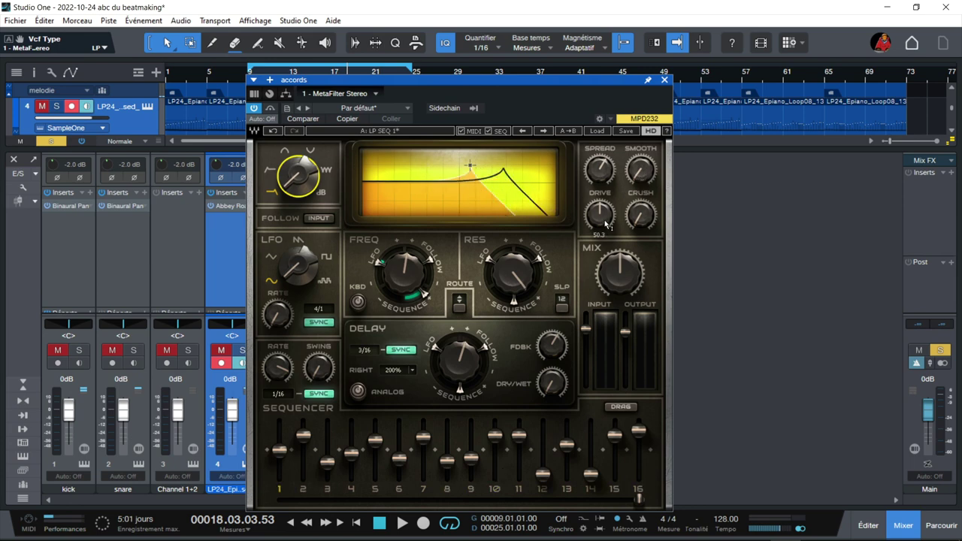
mouse_move(642, 217)
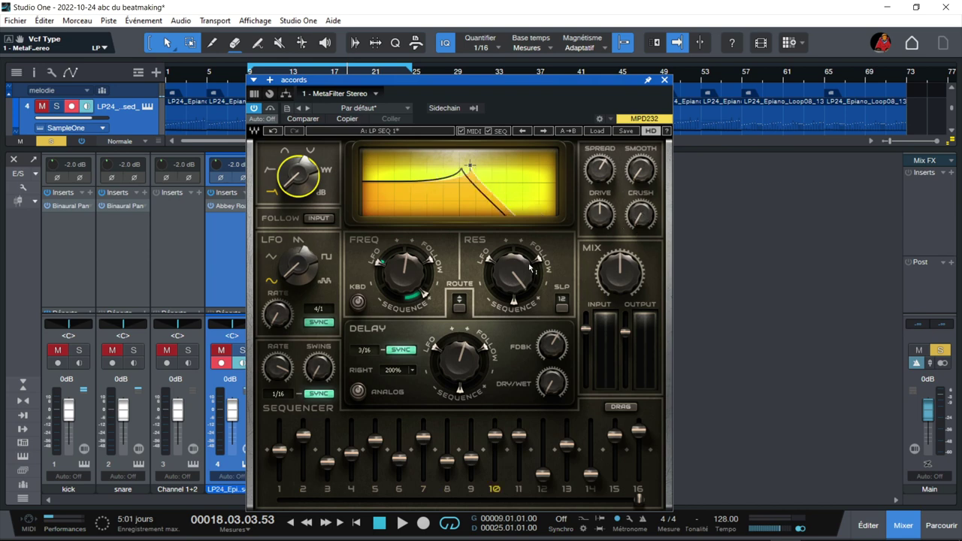
Try MetaFilter's Analog delay during playback with the dry/wet mix at -35.0 and the feedback at 32.5.
left_click(319, 311)
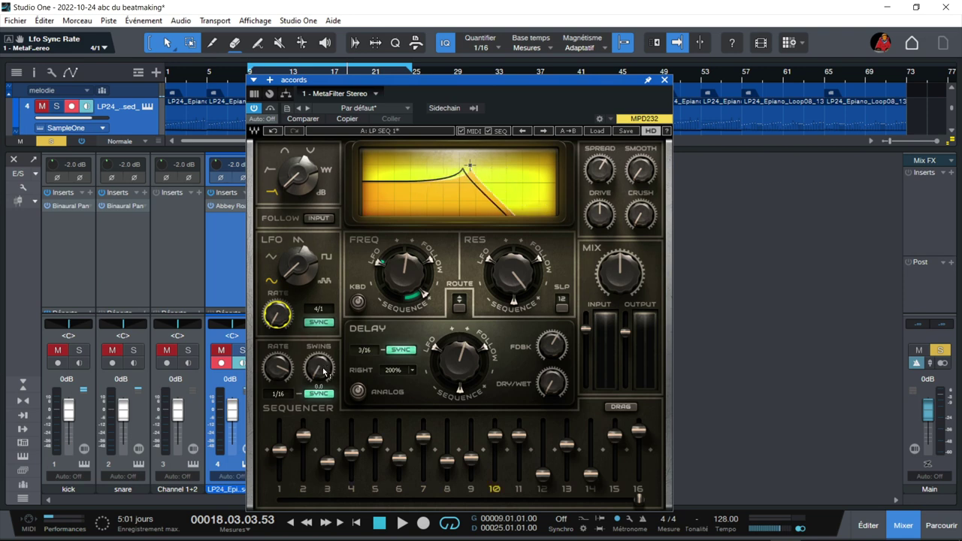
left_click(358, 392)
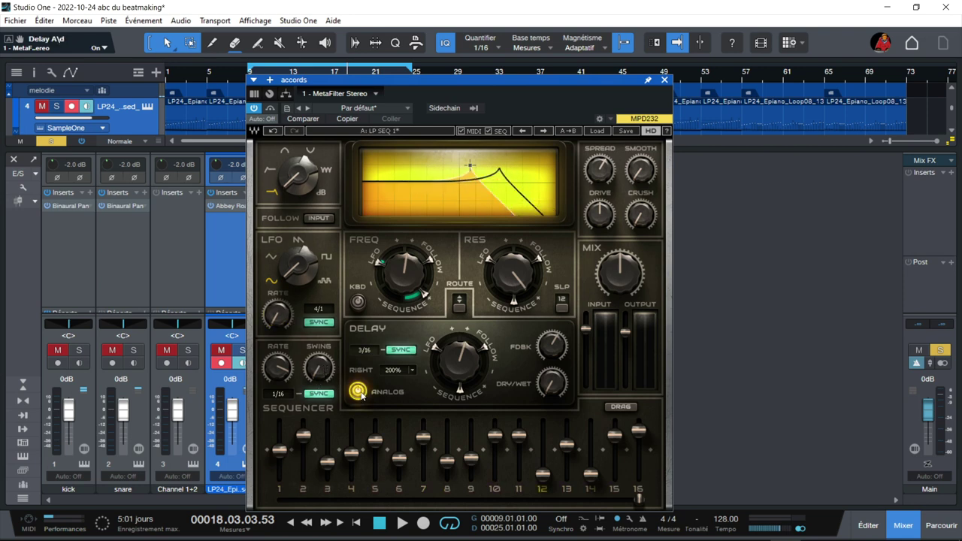
key("space")
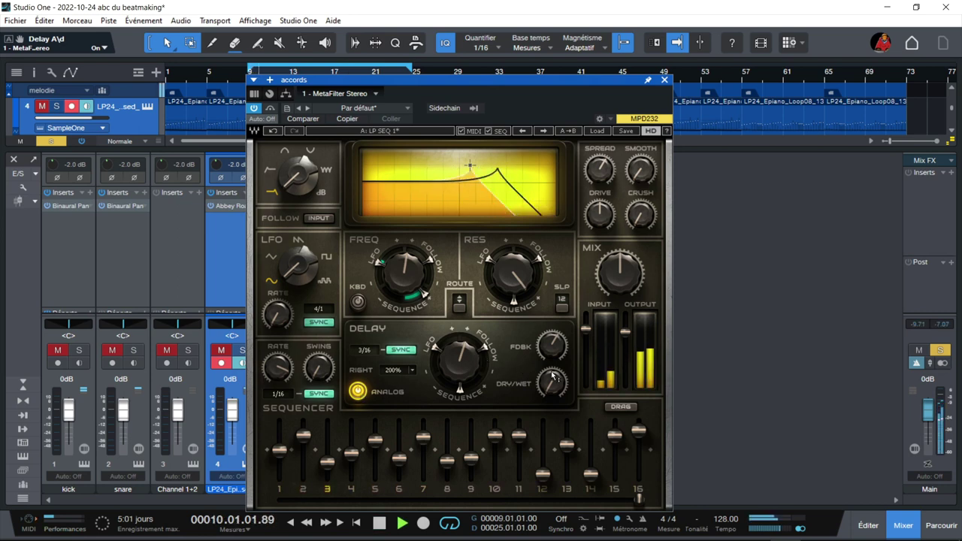
left_click_drag(559, 384, 559, 397)
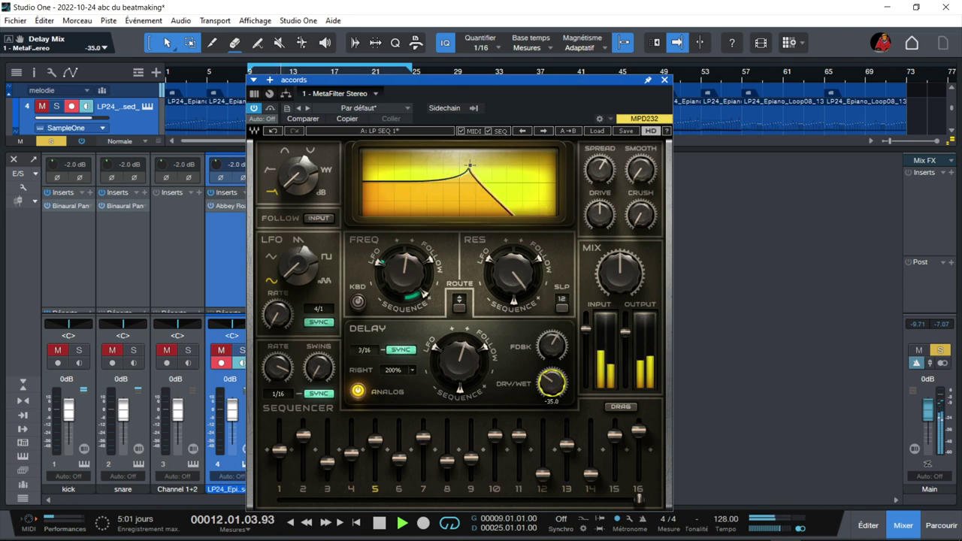
mouse_move(551, 344)
left_mouse_down()
mouse_move(551, 335)
mouse_move(544, 349)
left_mouse_up()
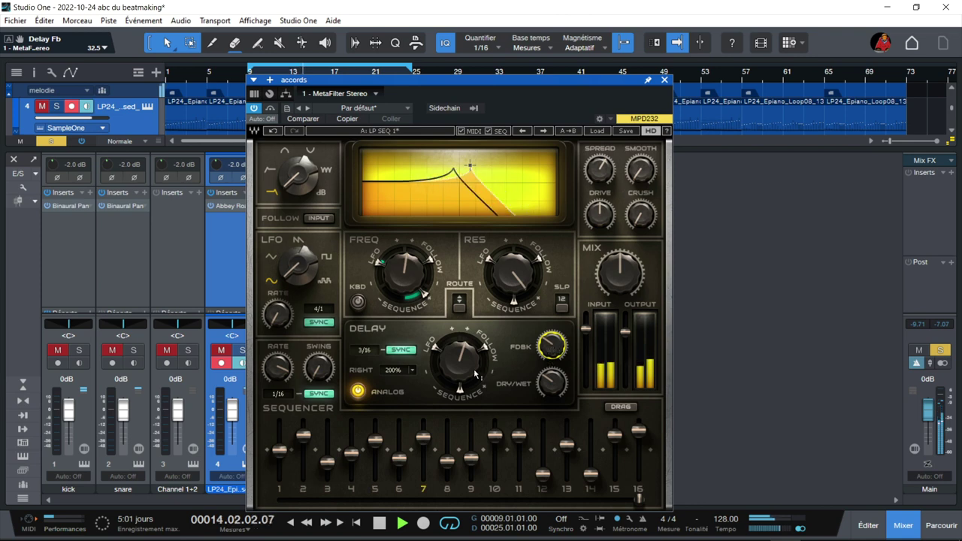
key("space")
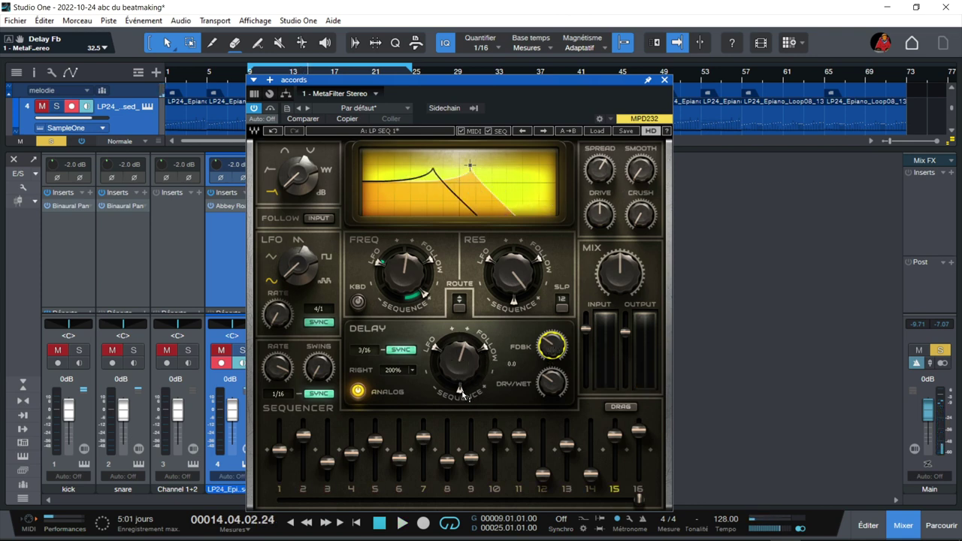
Try modulating the delay with the sequencer, follower and LFO, with the LFO amount at 100.0, and turn Analog off.
left_click_drag(460, 391, 460, 382)
left_click_drag(473, 335, 454, 315)
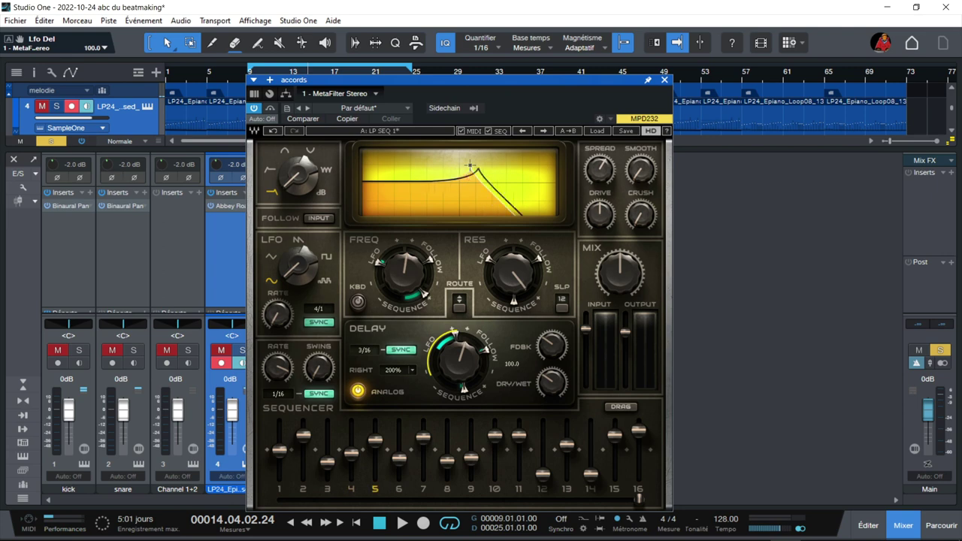
left_click(357, 392)
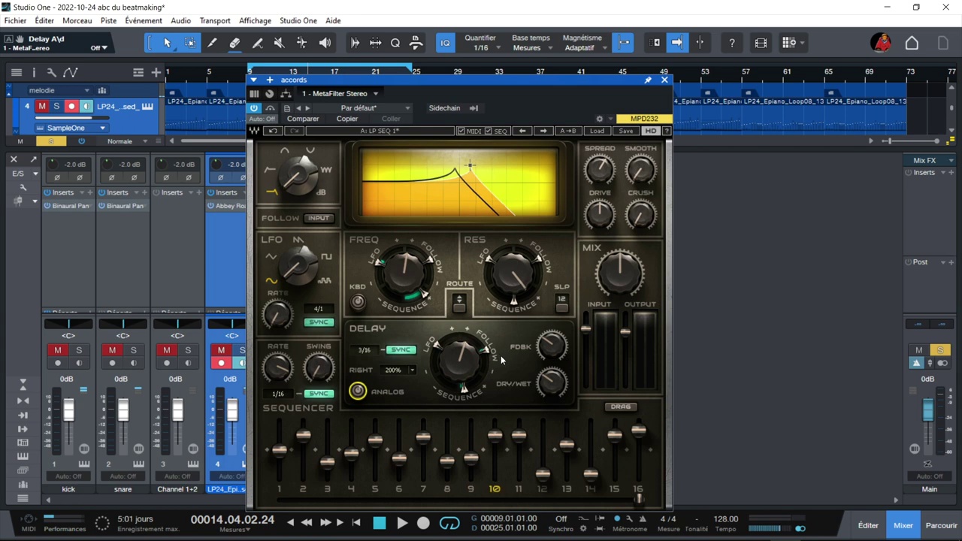
left_click_drag(490, 358, 490, 365)
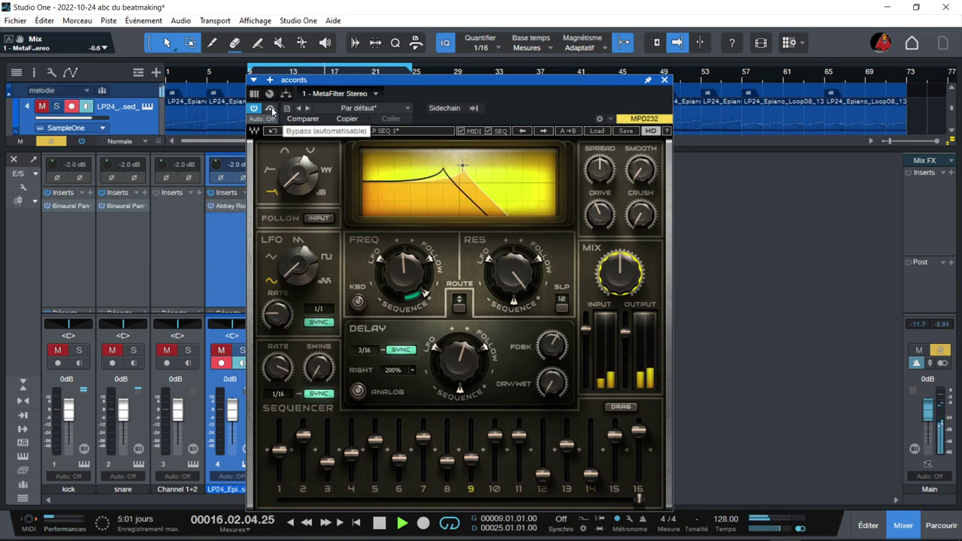
Play the chords with MetaFilter active after its bypass, stop playback and close the plug-in window.
left_click(271, 110)
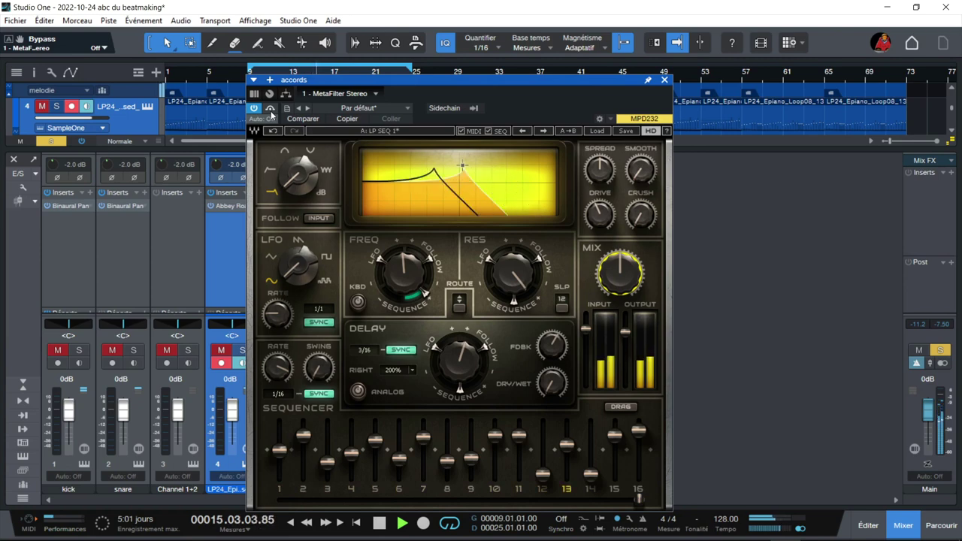
key("space")
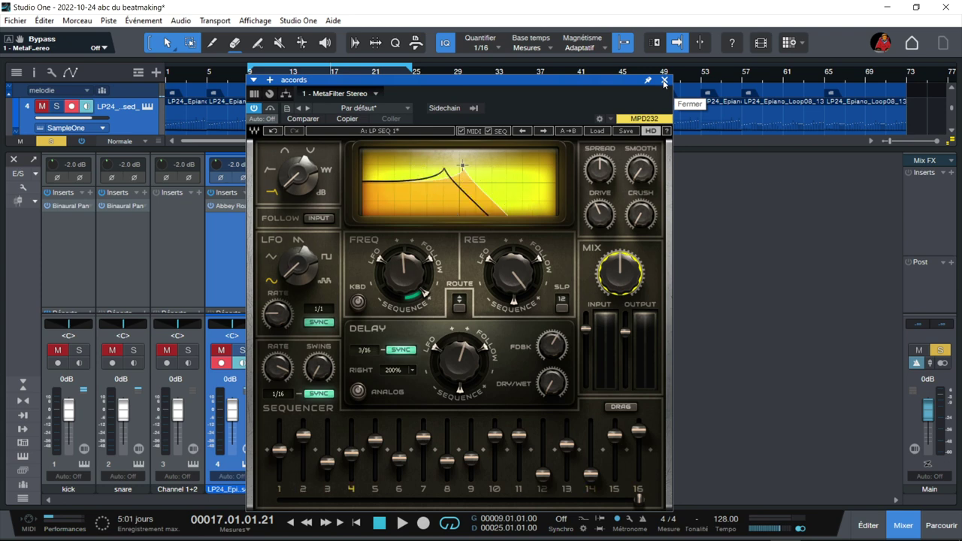
left_click(664, 81)
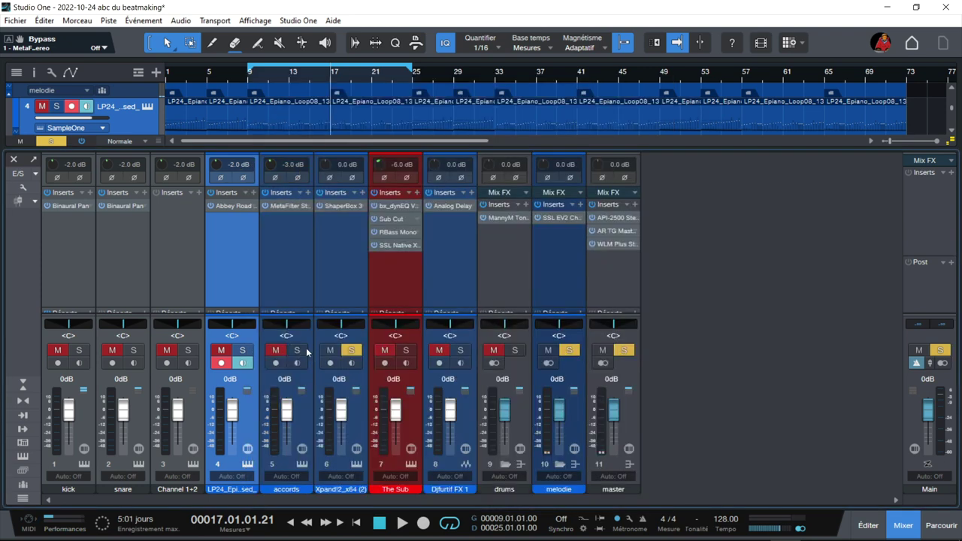
Open the ShaperBox 3 insert on the soloed Xpand!2 channel.
left_click(351, 84)
left_click(343, 206)
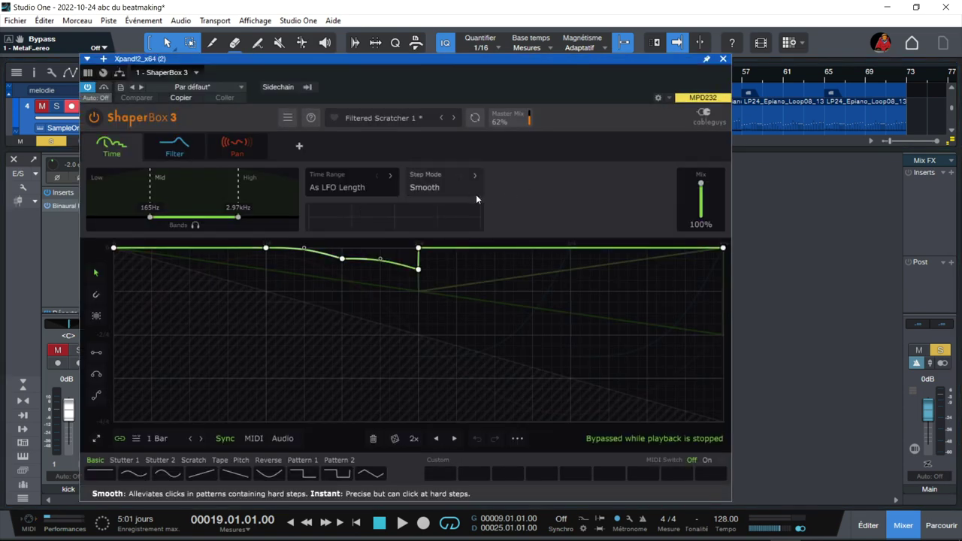
Compare the Xpand!2 sound with ShaperBox 3 bypassed and active during playback, check its Filter shaper, and close the plug-in window.
key("space")
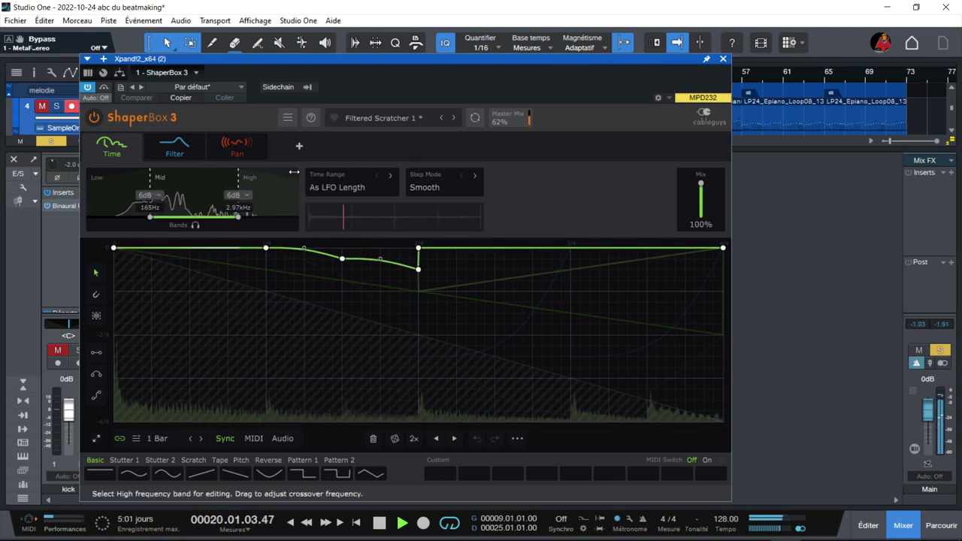
left_click(104, 88)
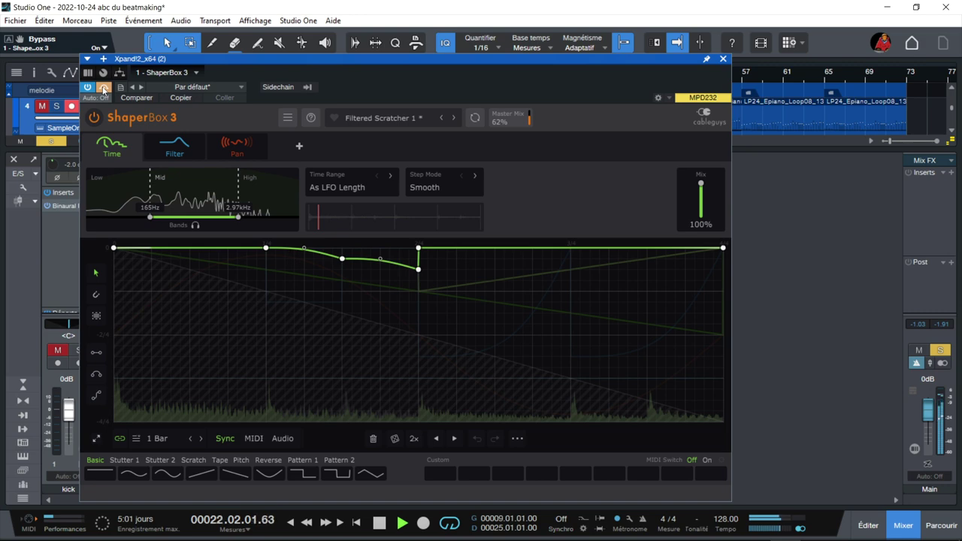
left_click(104, 88)
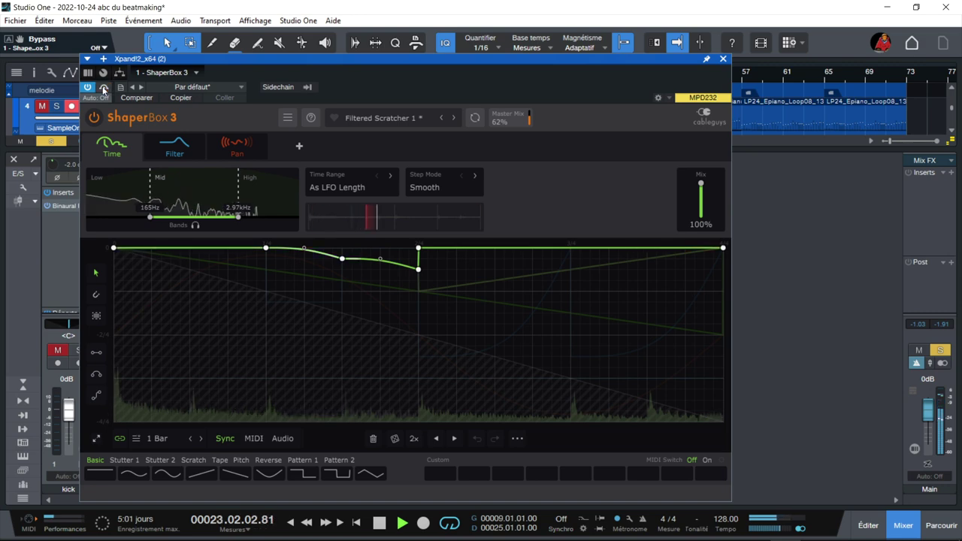
left_click(175, 152)
key("space")
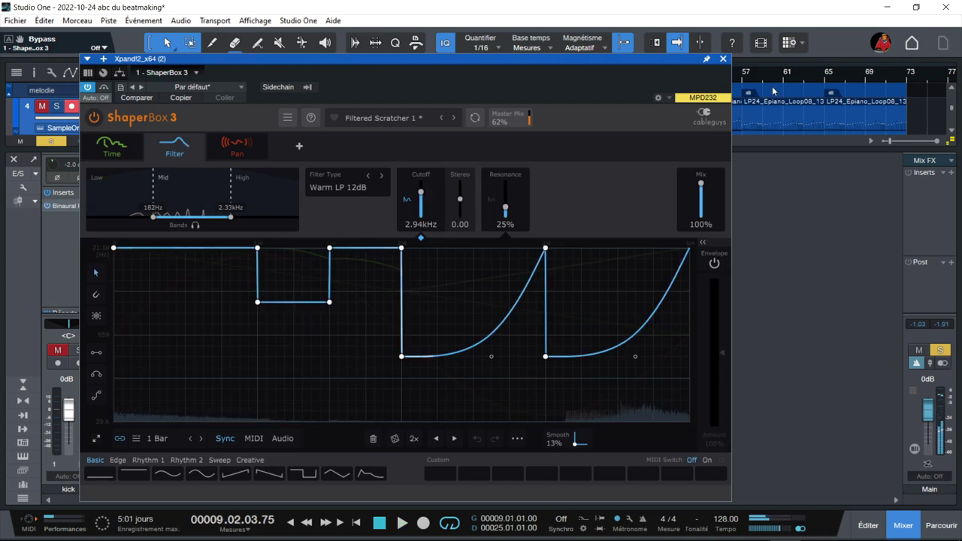
left_click(723, 59)
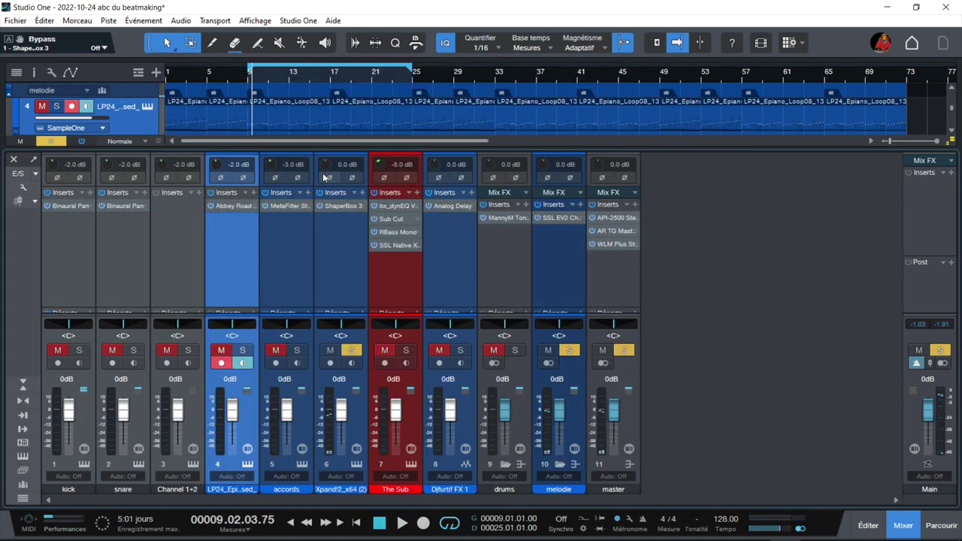
Reopen ShaperBox 3, compare its bypass on the section looped from bar 17, and examine the Time and Pan shapers before closing it.
left_click(342, 205)
key("space")
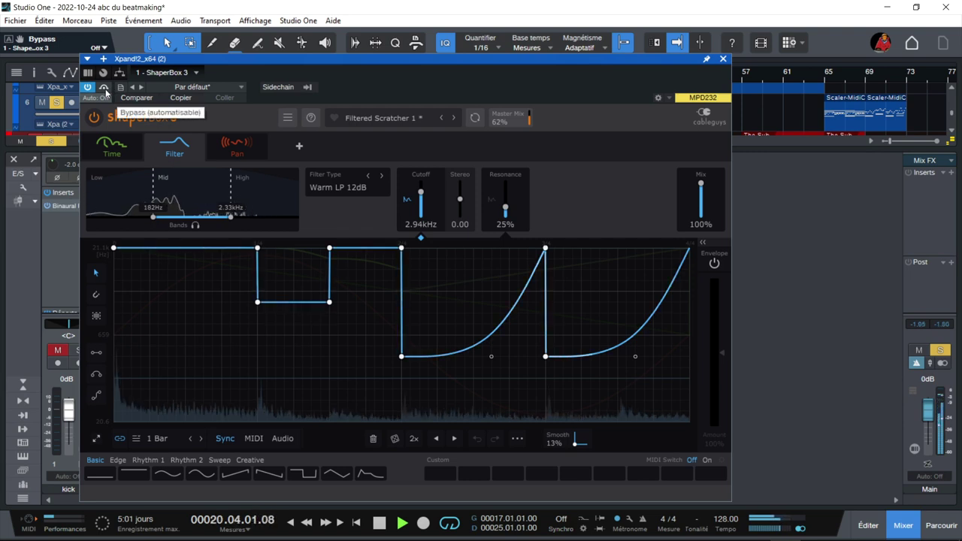
left_click(105, 88)
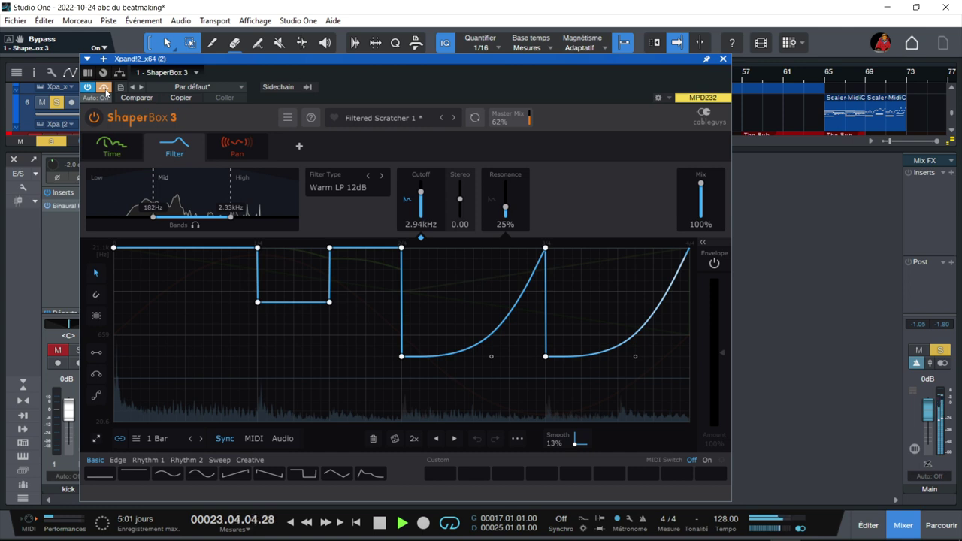
left_click(104, 88)
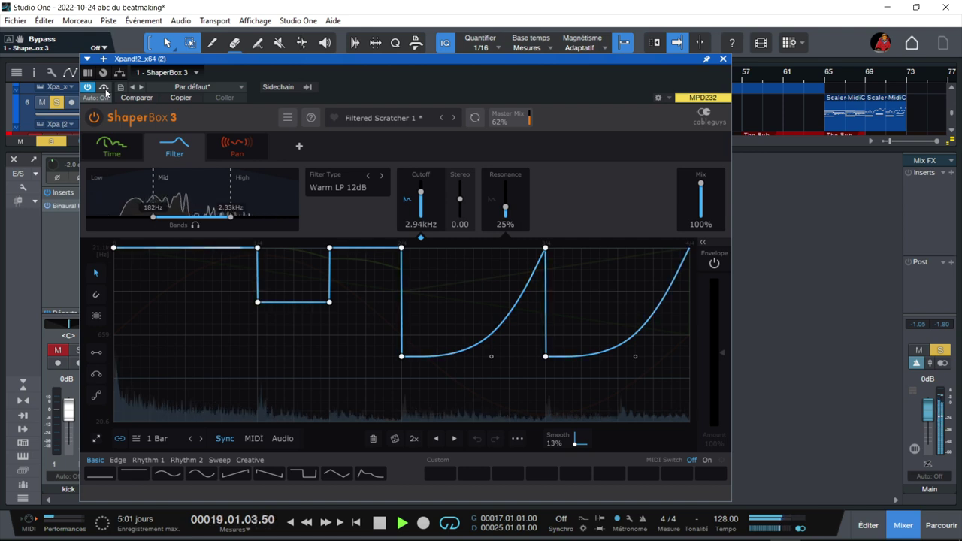
left_click(118, 146)
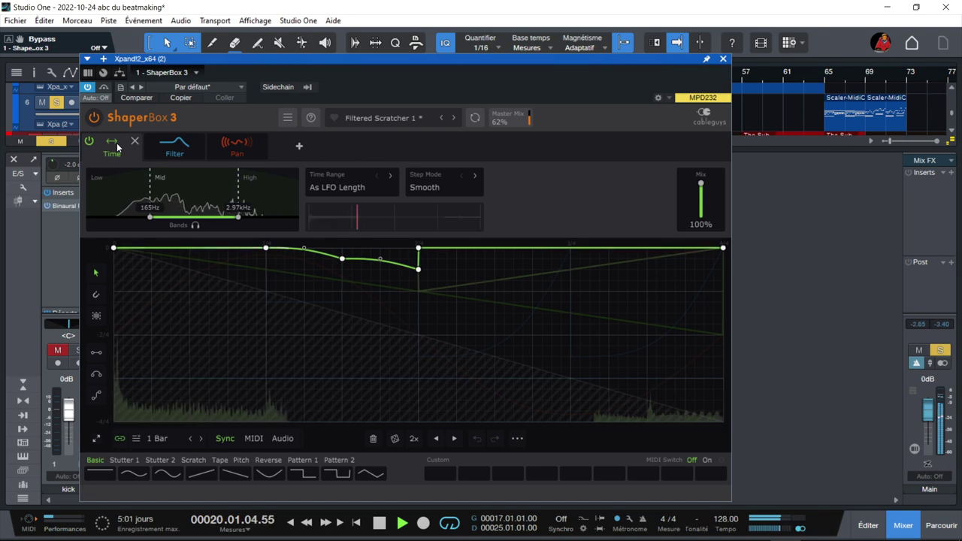
left_click(232, 154)
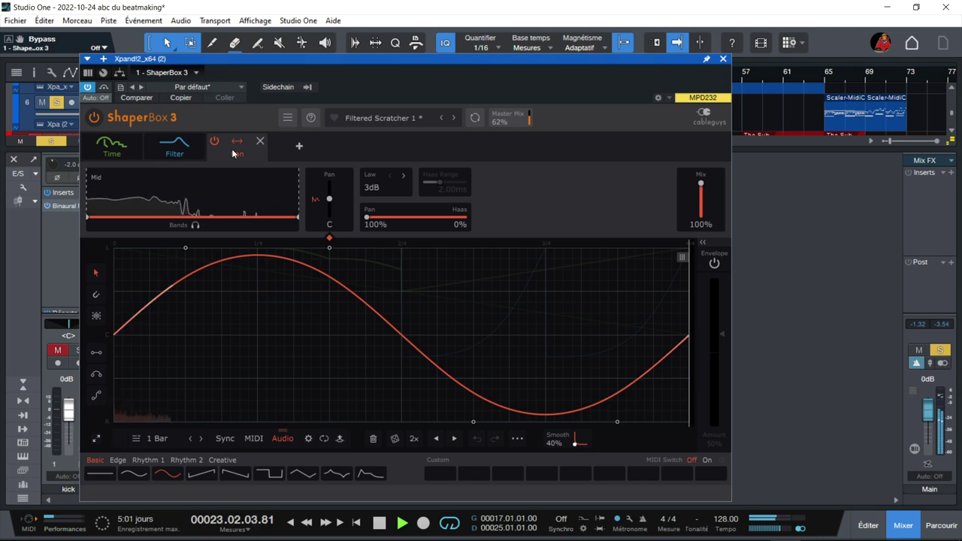
left_click(722, 59)
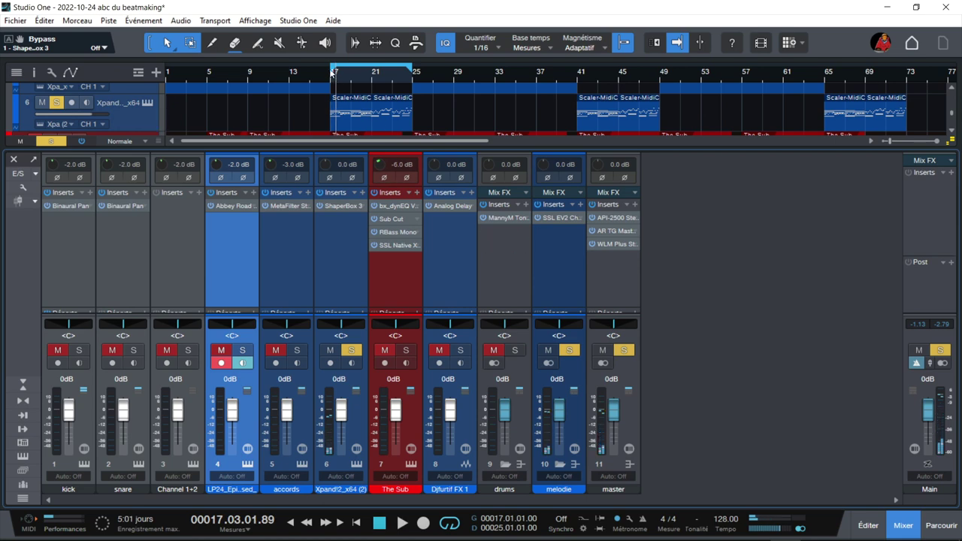
Move the loop start back to bar 9 and replace the current solos with a solo on the melodie bus.
left_click_drag(331, 70, 235, 73)
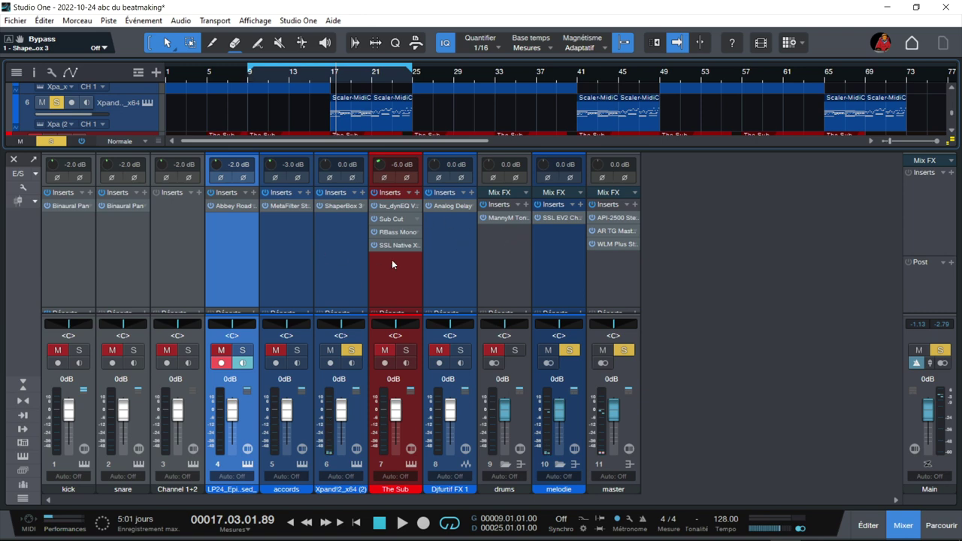
key("shift+alt+m")
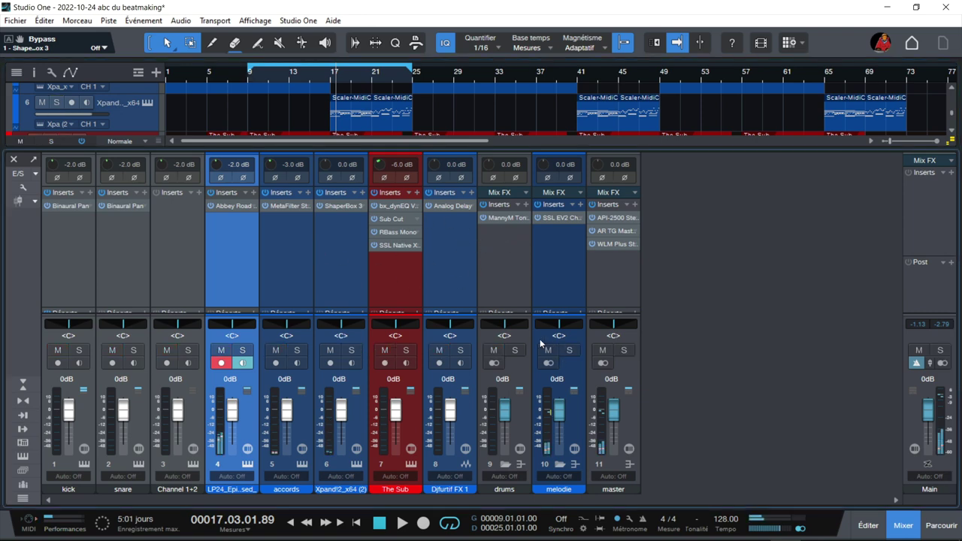
left_click(568, 352)
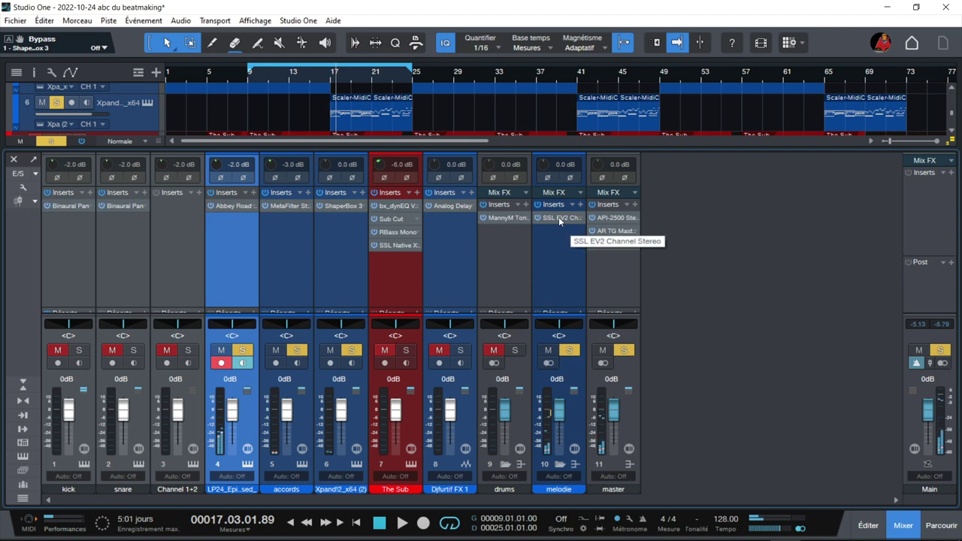
Examine the SSL EV2 Channel insert on the melodie bus, compare its bypass during playback, and close the plug-in window.
left_click(558, 217)
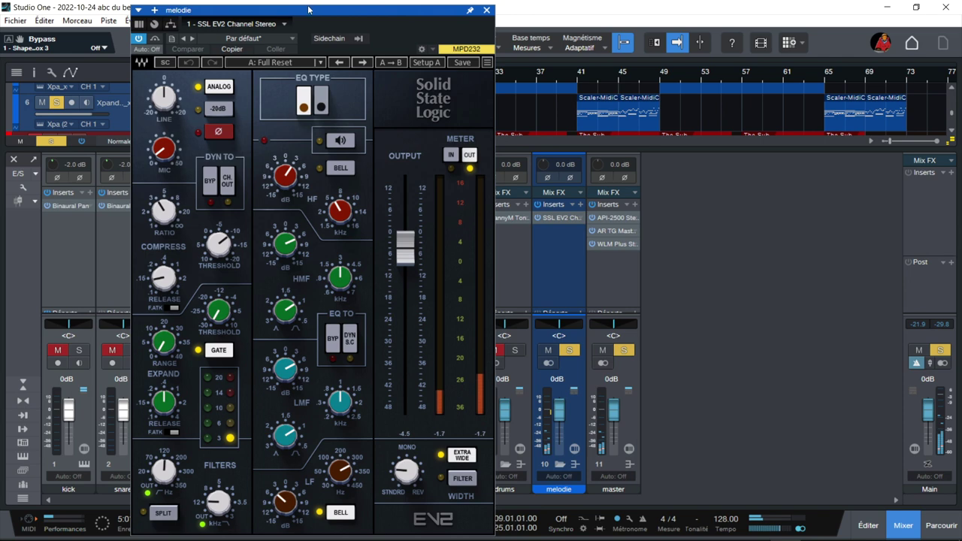
left_click_drag(308, 9, 309, 0)
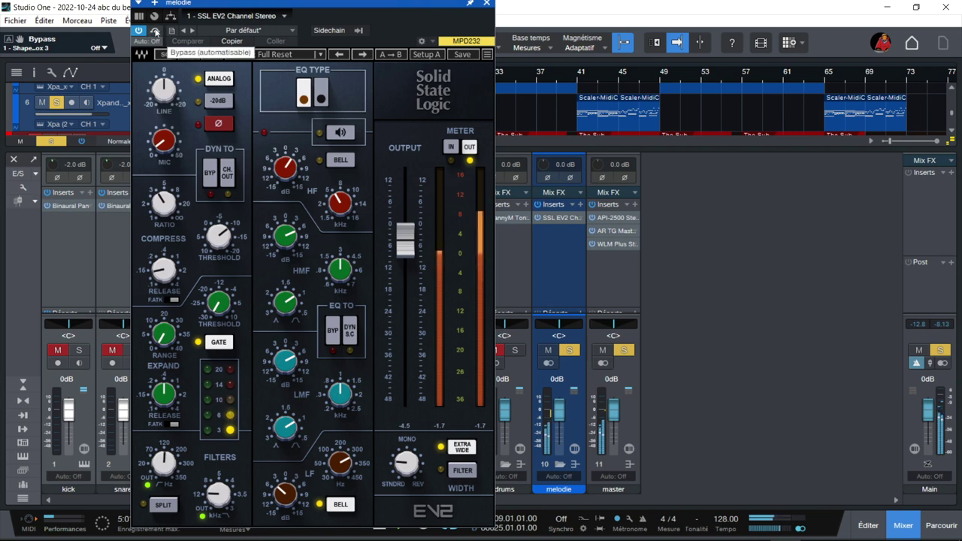
left_click(156, 31)
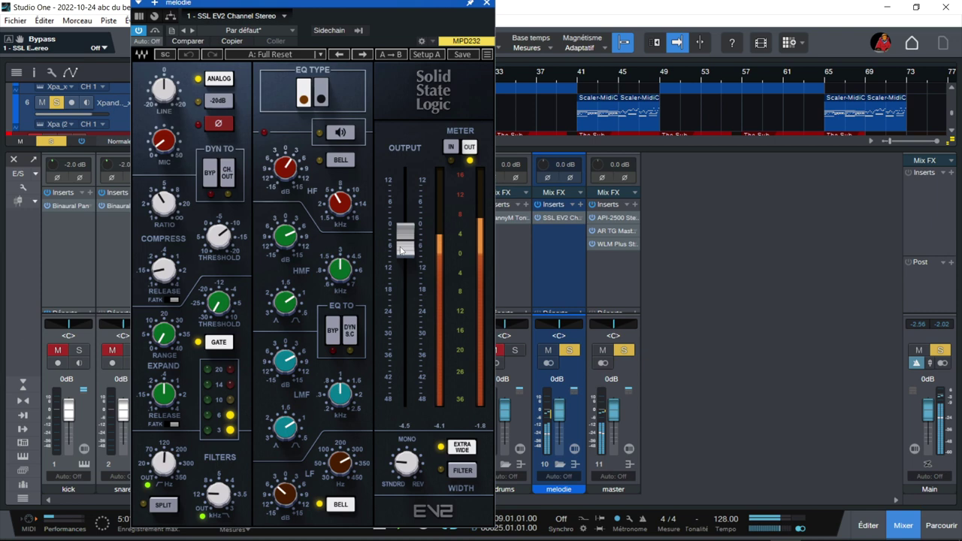
left_click(489, 5)
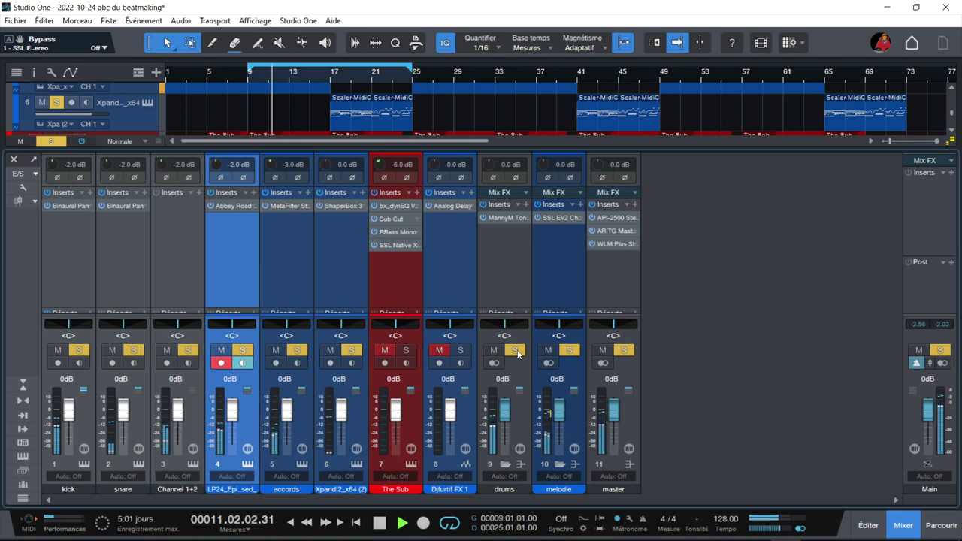
Bring The Sub and the FX 1 channel into the soloed mix and extend the loop end to bar 73, stopping playback.
left_click(404, 351)
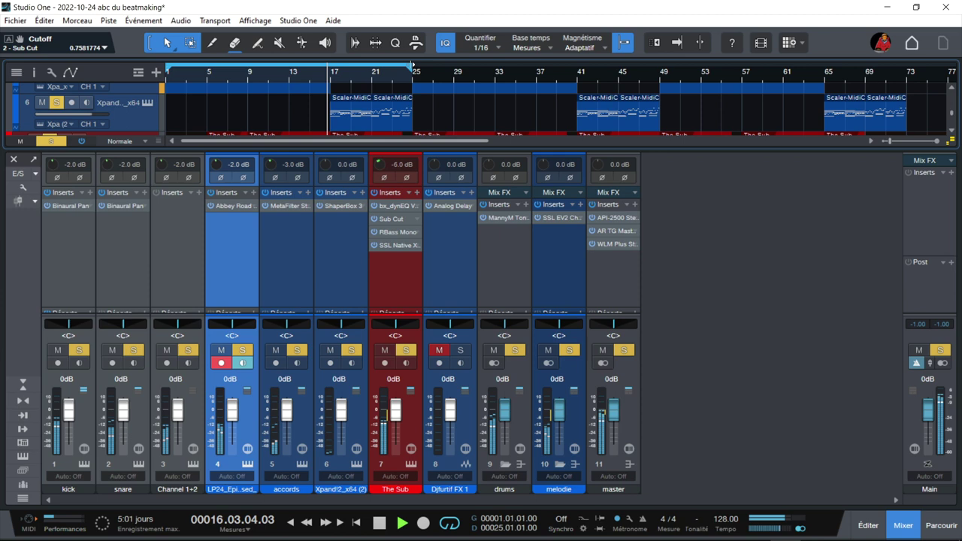
left_click_drag(412, 67, 904, 66)
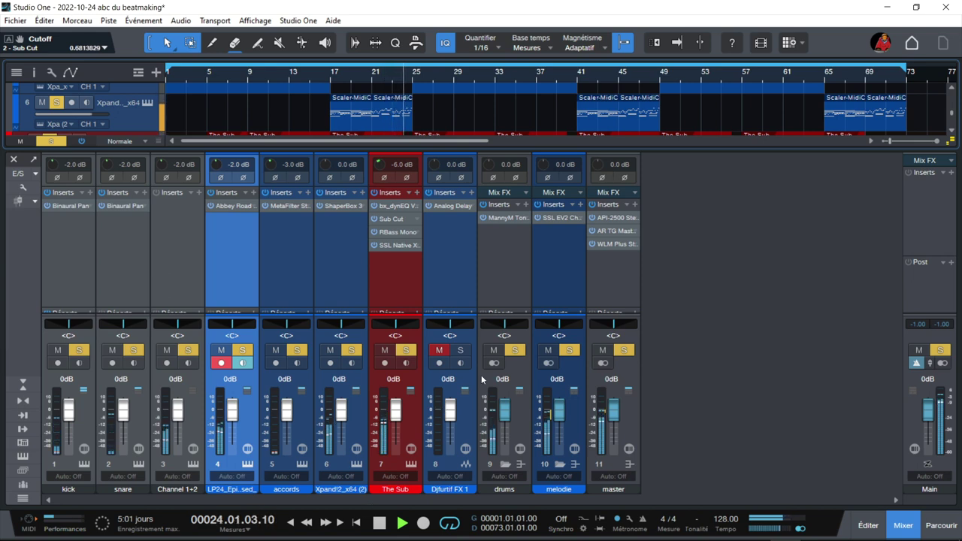
left_click(439, 349)
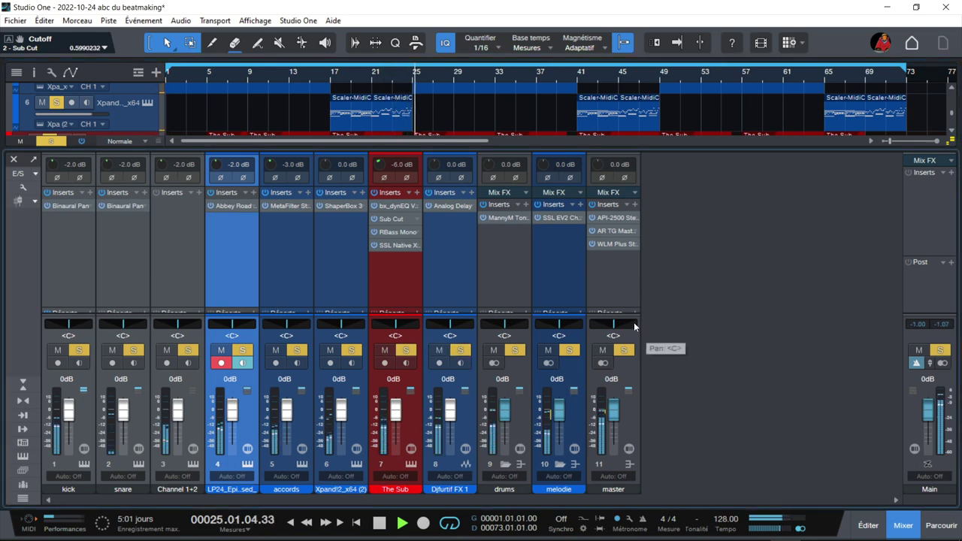
key("f")
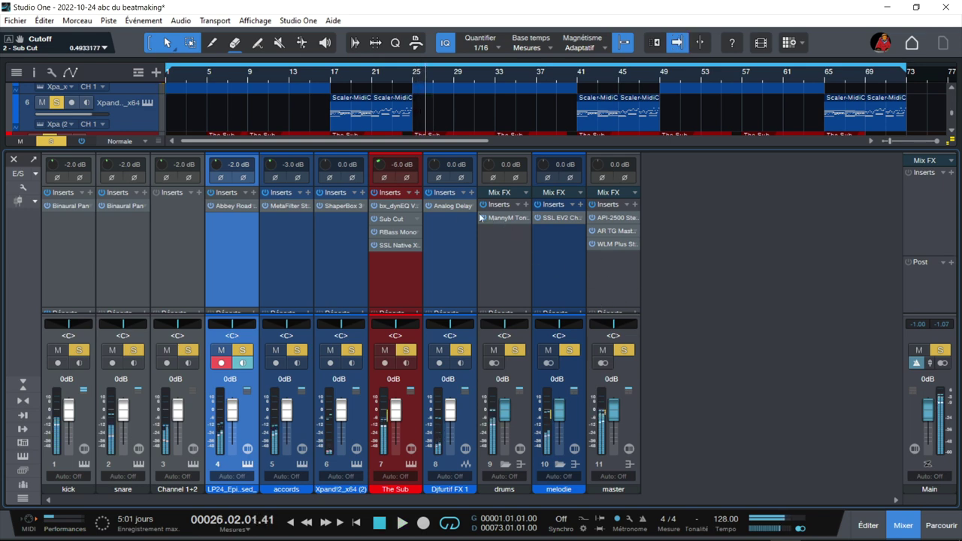
Inspect the Analog Delay settings on the FX 1 channel and close the plug-in window.
left_click(453, 206)
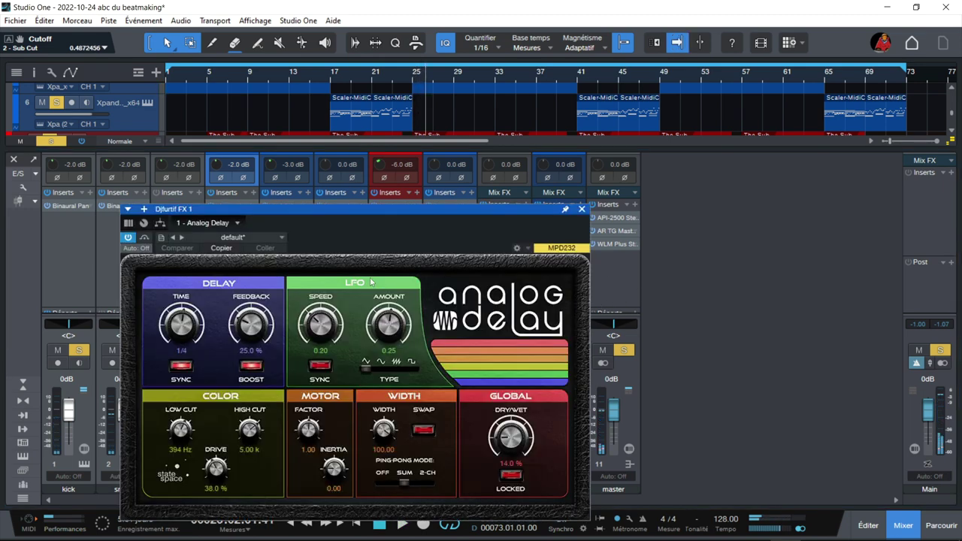
left_click(580, 210)
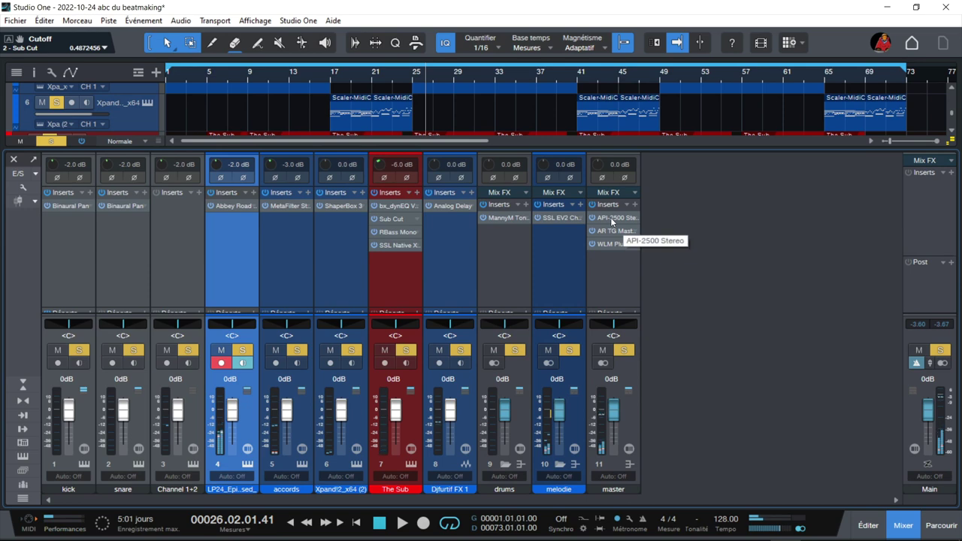
Deactivate all inserts on the master bus and play the beat from the beginning.
left_click(593, 204)
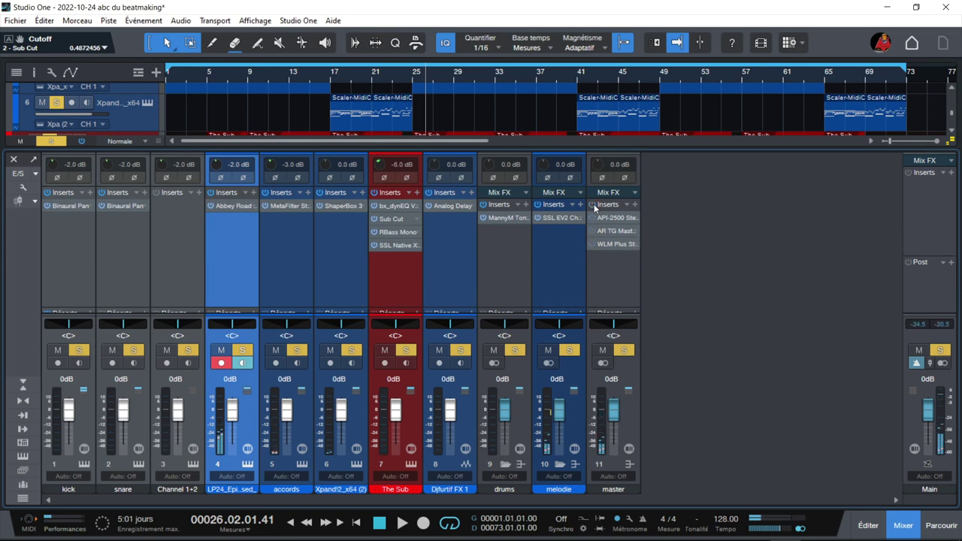
key("Home")
key("space")
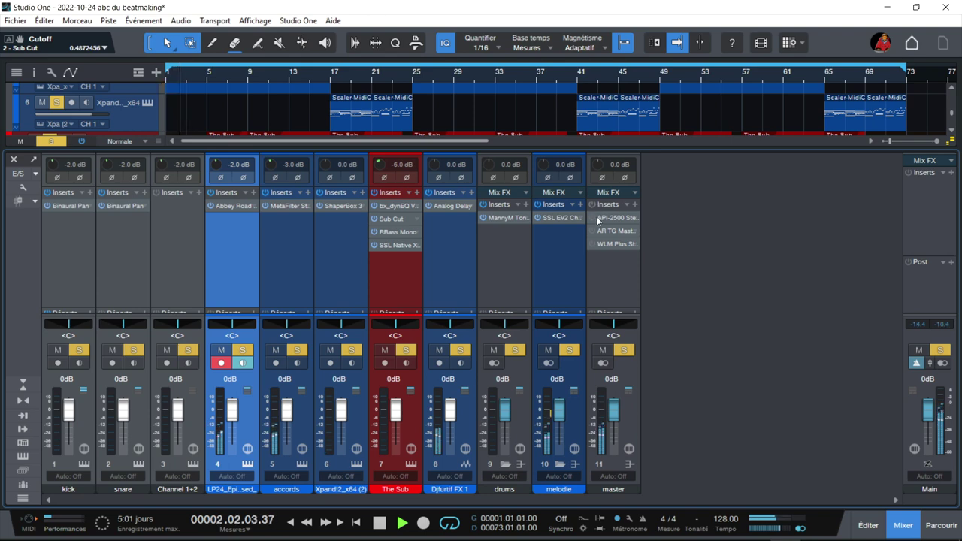
Open the master bus's API-2500 compressor, activate it, and compare the mix with it bypassed and active.
left_click(601, 215)
left_click_drag(559, 15, 648, 106)
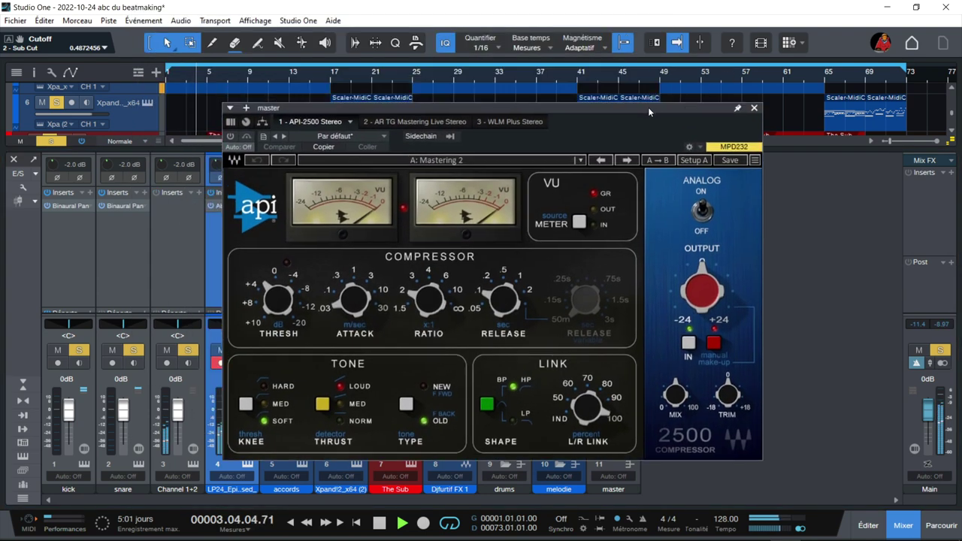
left_click(230, 137)
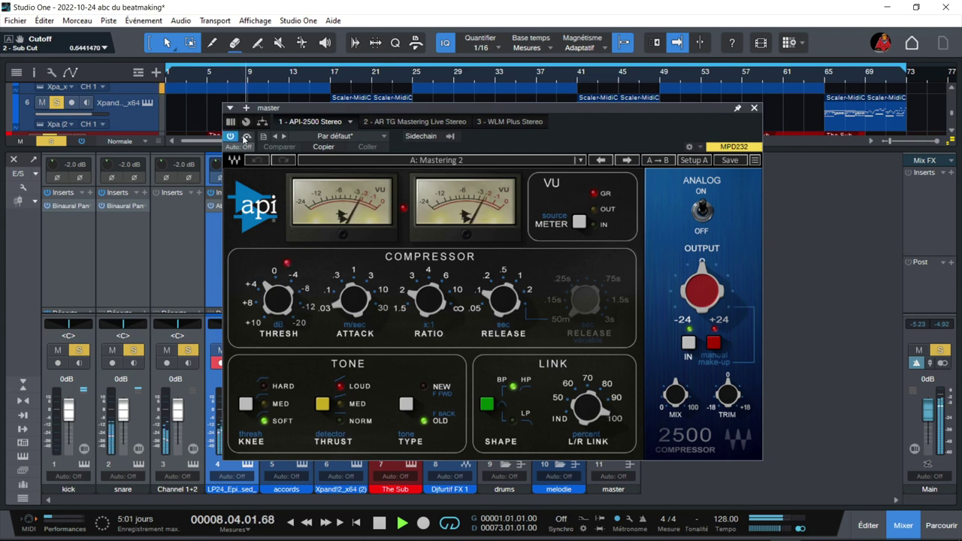
left_click(246, 139)
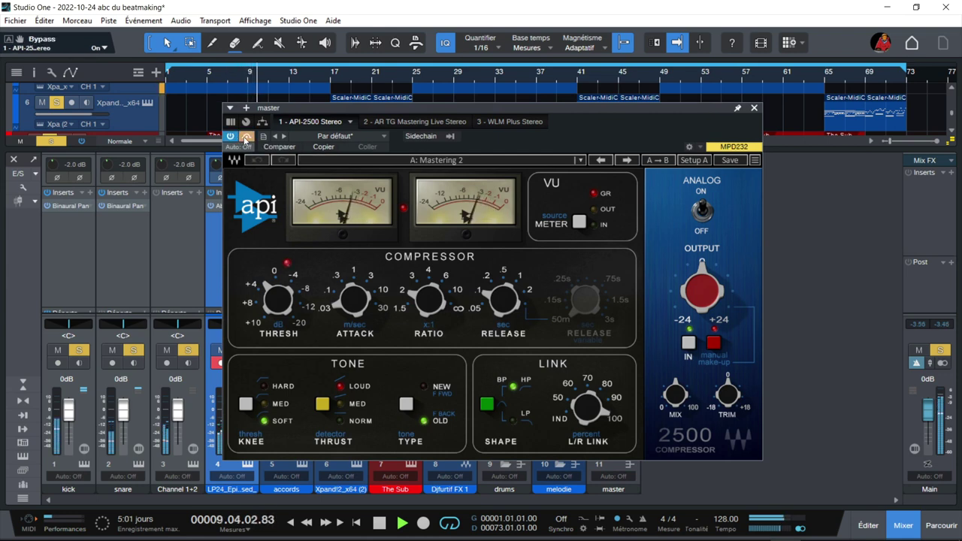
left_click(246, 138)
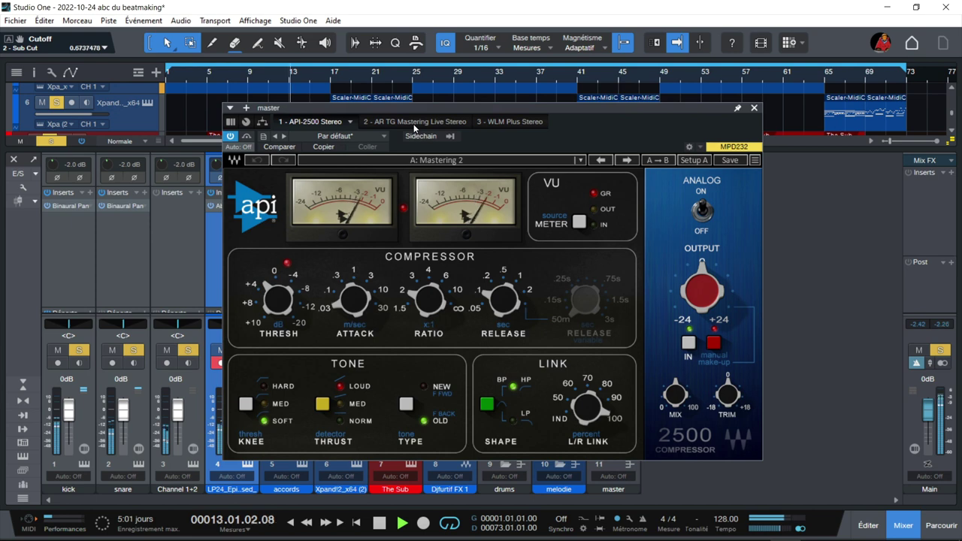
Open the master bus's AR TG Mastering Live insert, activate it, and compare the mix with it bypassed and active.
left_click(414, 121)
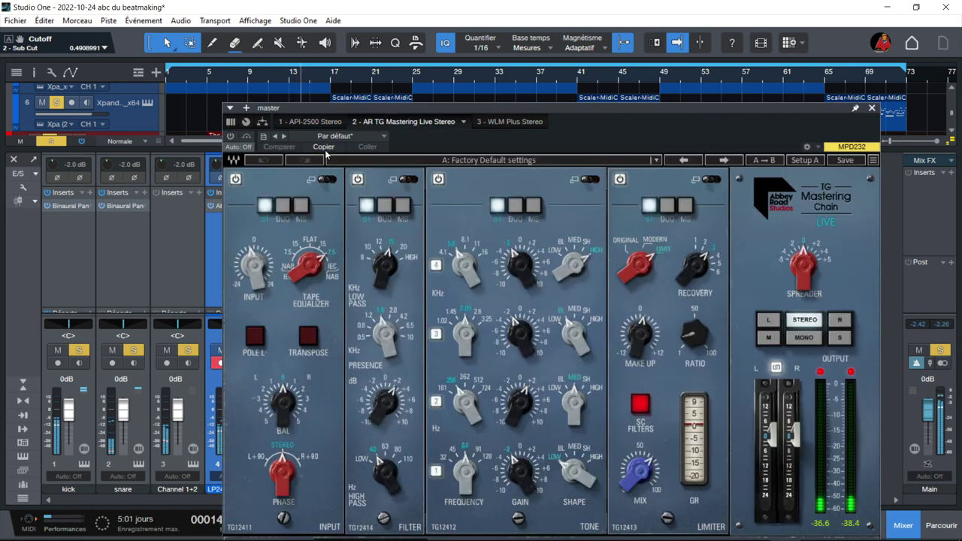
left_click_drag(404, 110, 347, 66)
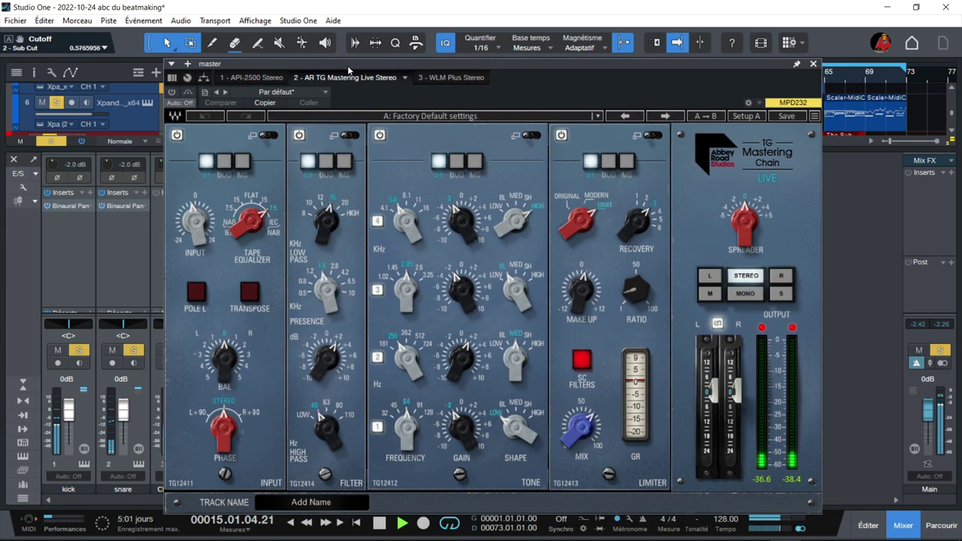
left_click(176, 93)
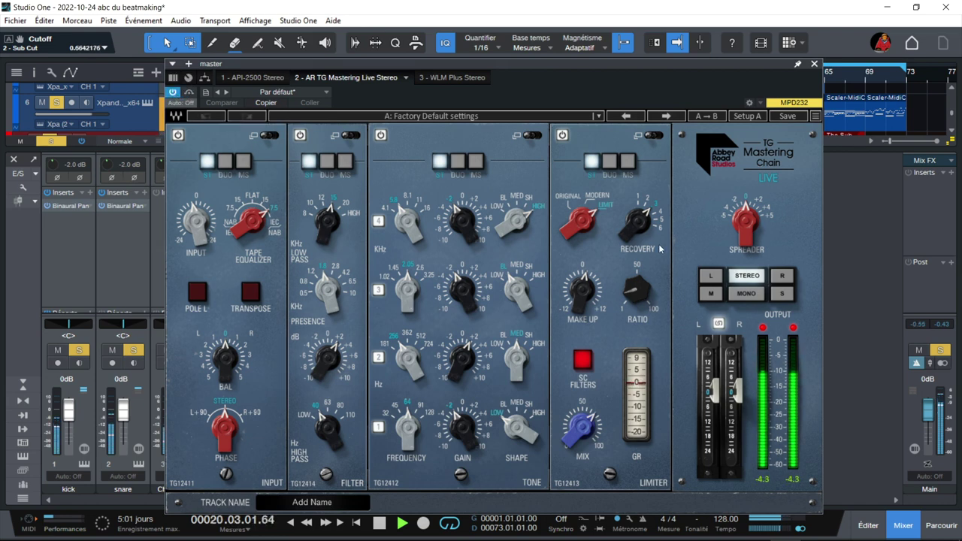
left_click(764, 329)
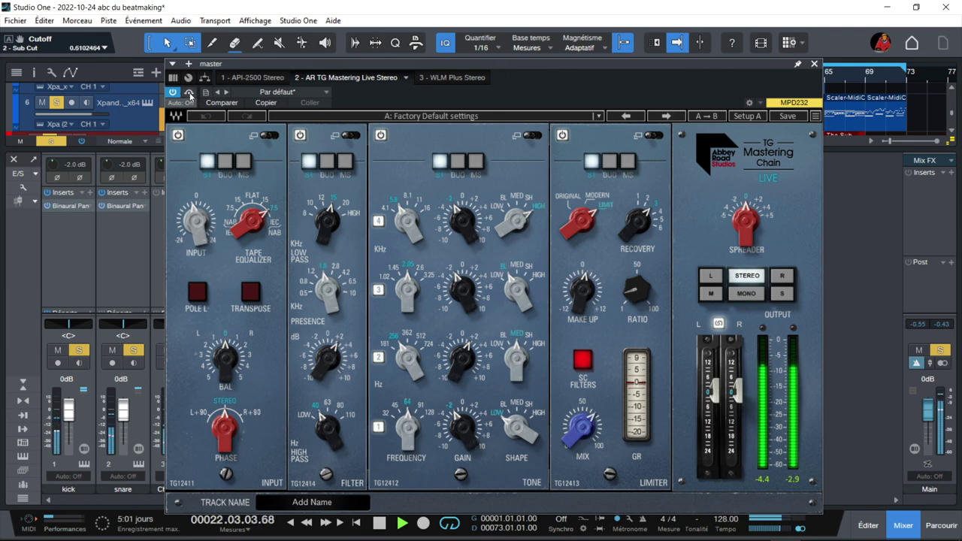
left_click(189, 93)
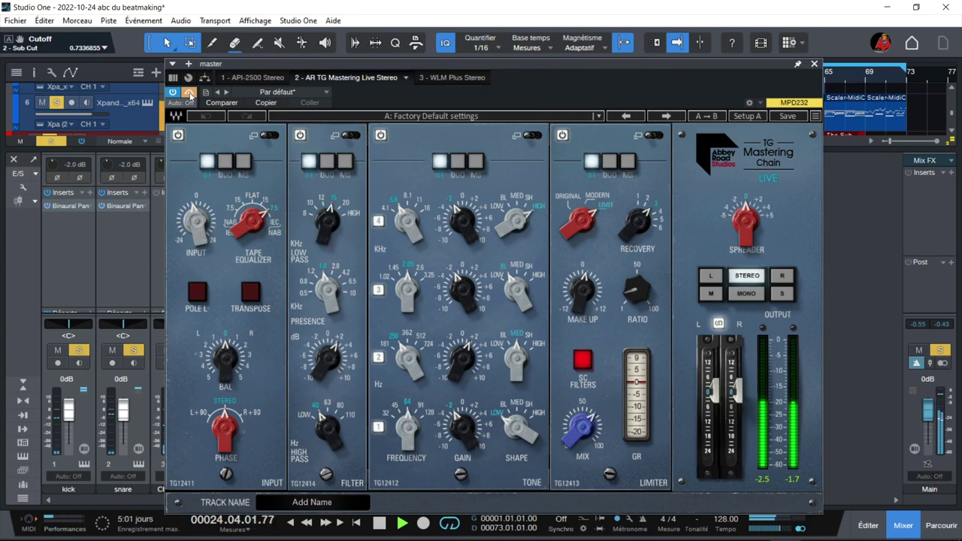
left_click(189, 93)
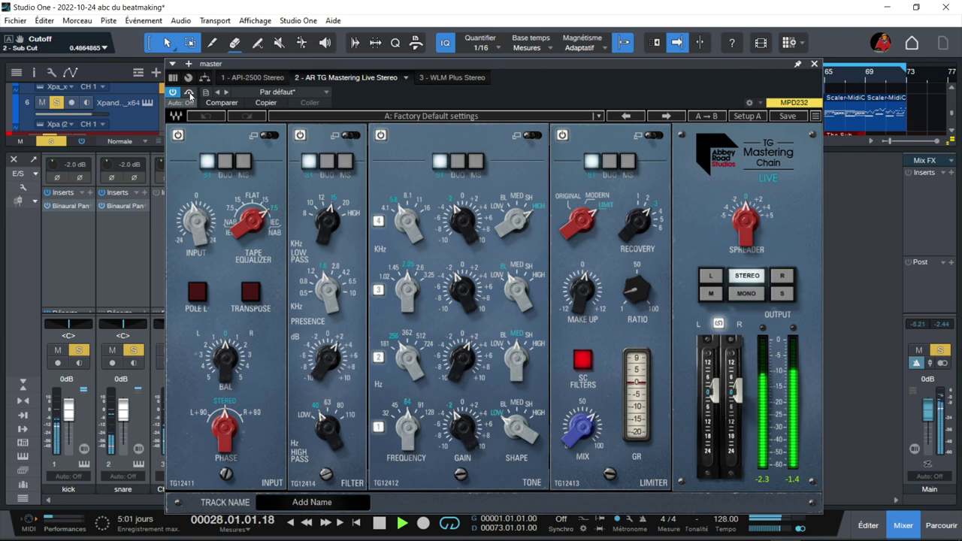
Open the master bus's WLM Plus loudness meter and activate it while the beat plays.
left_click(450, 82)
left_click_drag(452, 63, 485, 3)
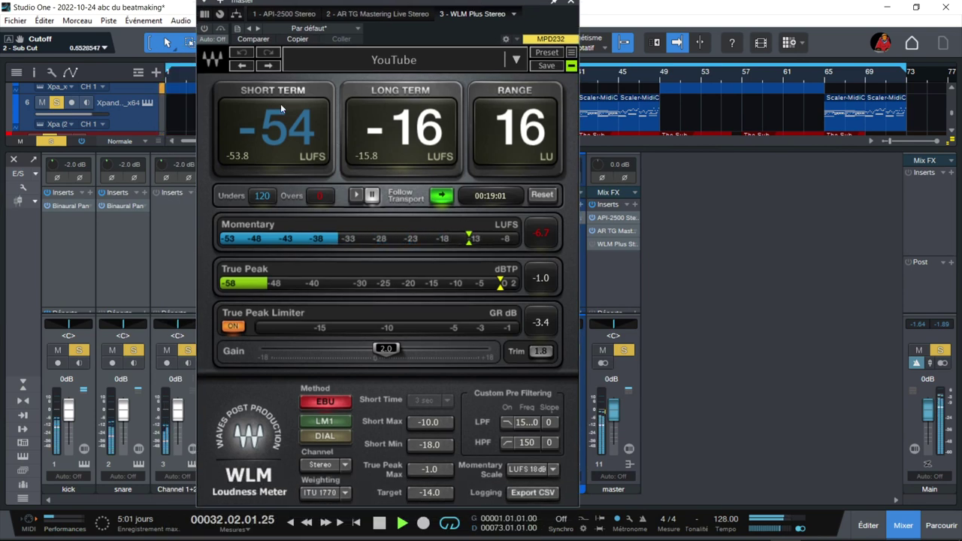
left_click(204, 28)
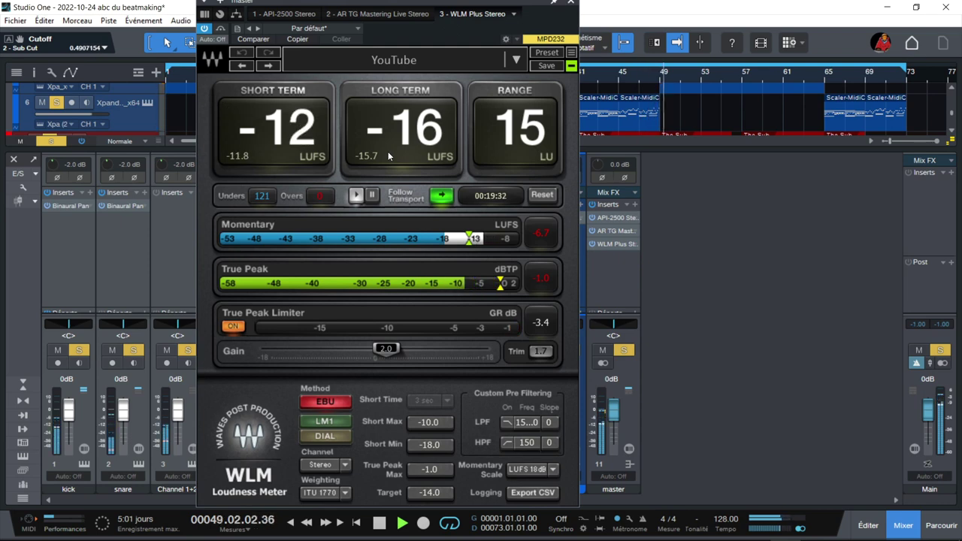
Review the AR TG Mastering Live and API-2500 inserts with the full master chain active and close the plug-in window.
left_click(402, 13)
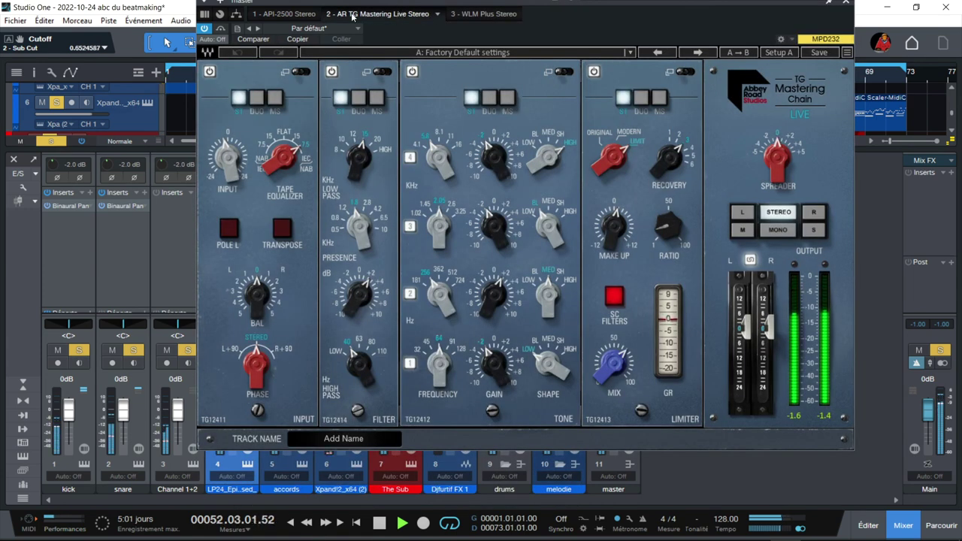
left_click(306, 14)
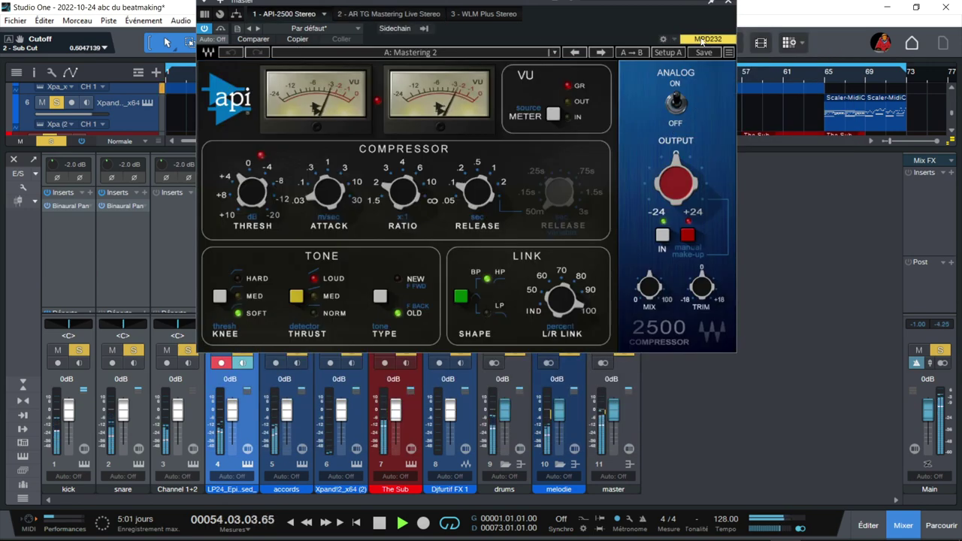
left_click(729, 4)
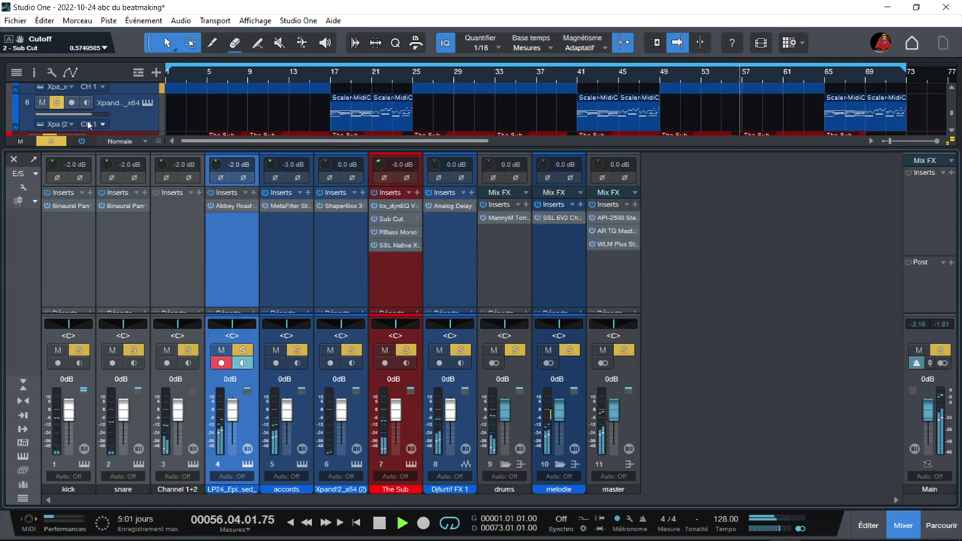
Clear all solos, listen to the accords channel alone, and return to the full mix.
left_click(57, 140)
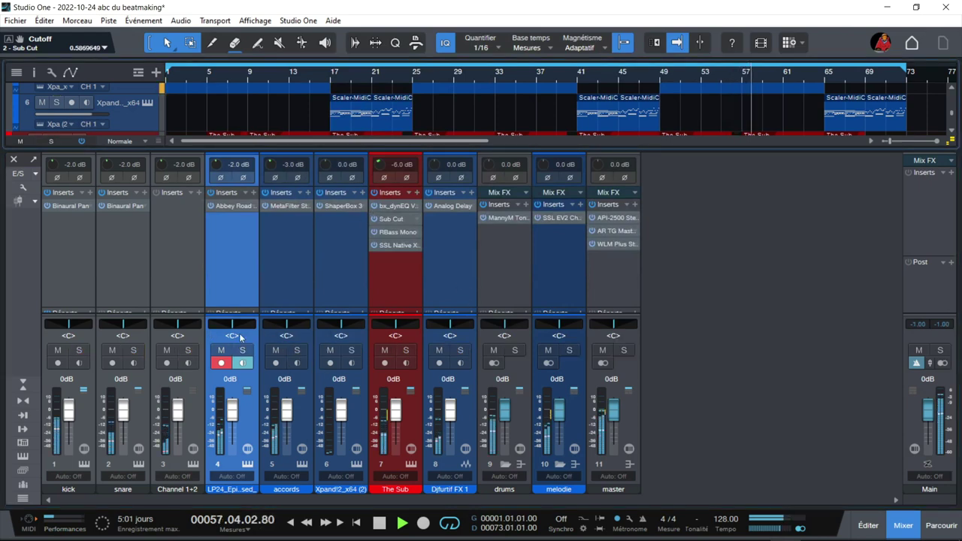
left_click(298, 349)
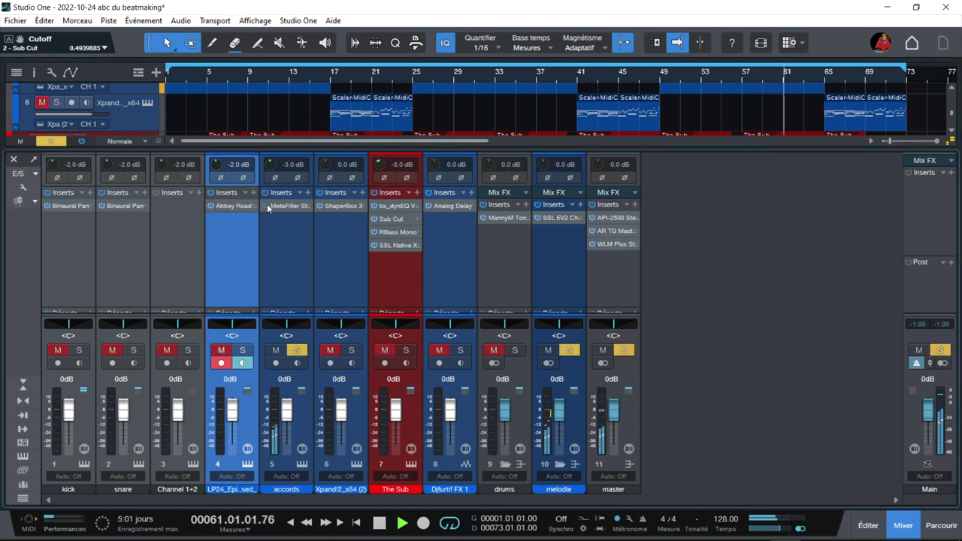
left_click(297, 352)
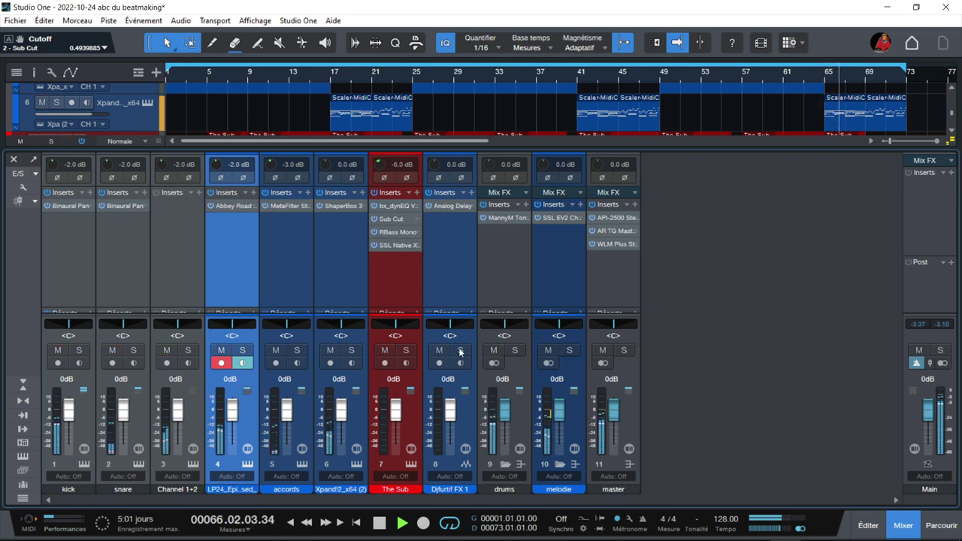
Solo the drums bus and add the melodie bus and The Sub to the soloed mix.
left_click(514, 350)
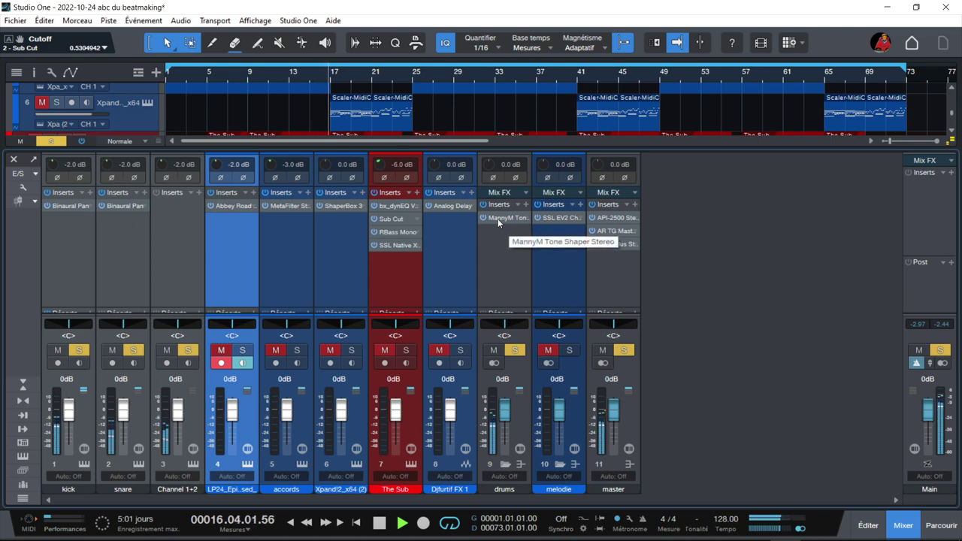
left_click(568, 350)
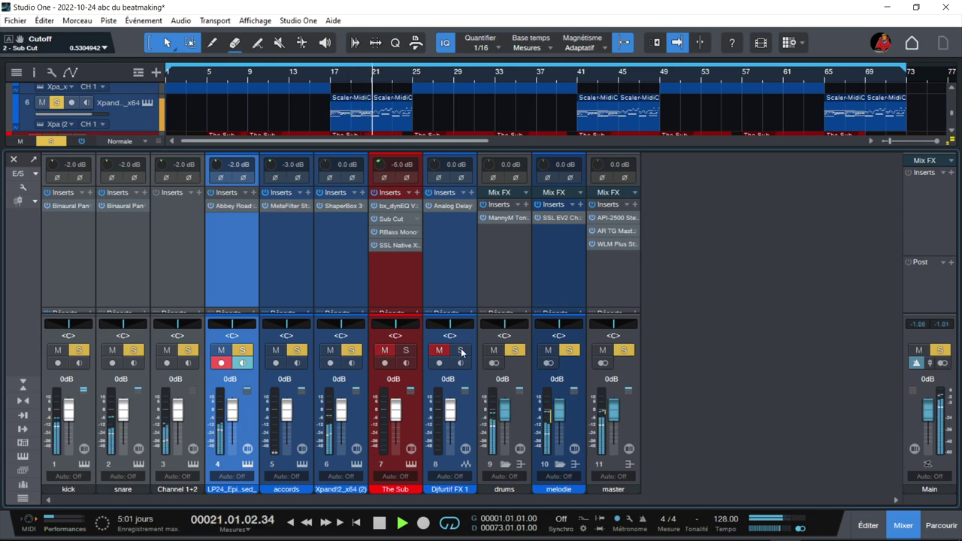
left_click(407, 351)
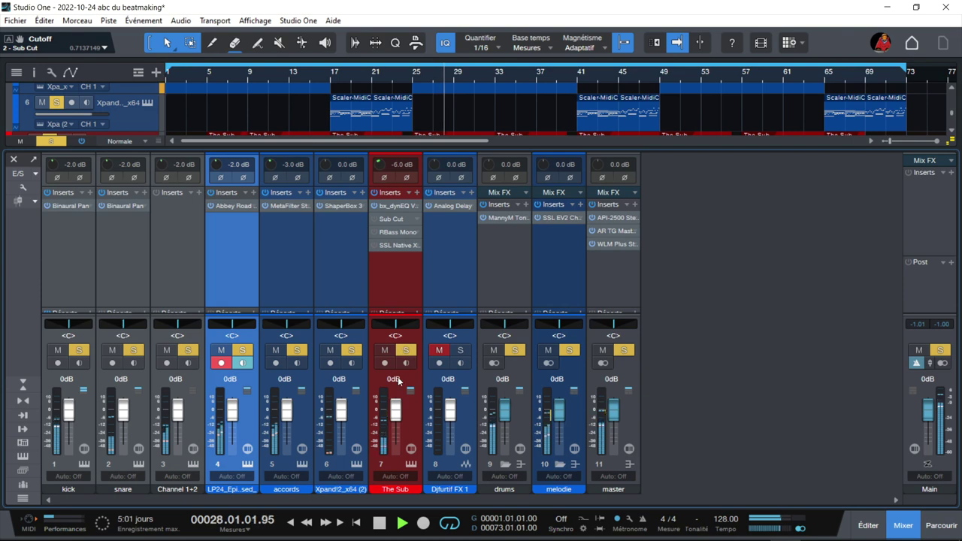
Activate the SSL Native X-Saturator on The Sub, lower its Drive to about 8.9 dB, and close its window.
left_click(379, 245)
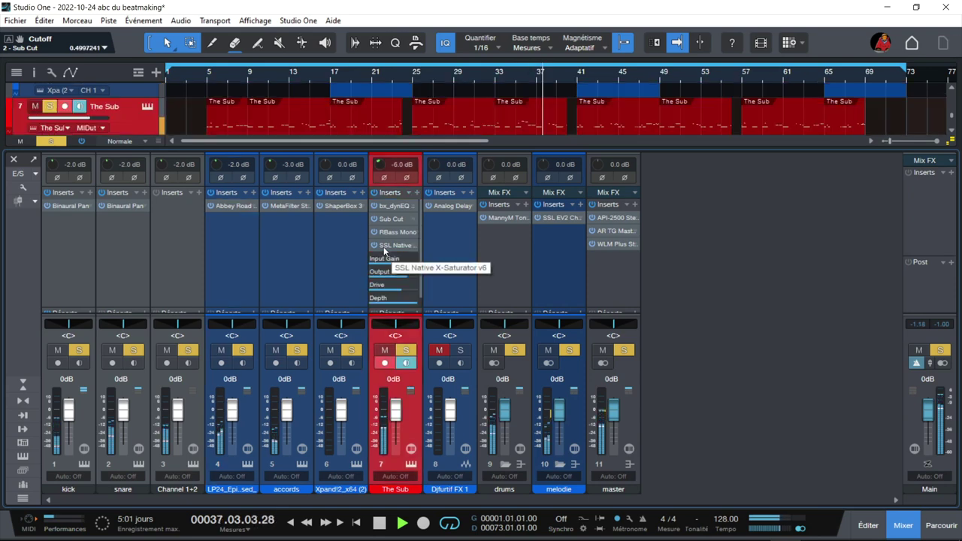
double_click(383, 245)
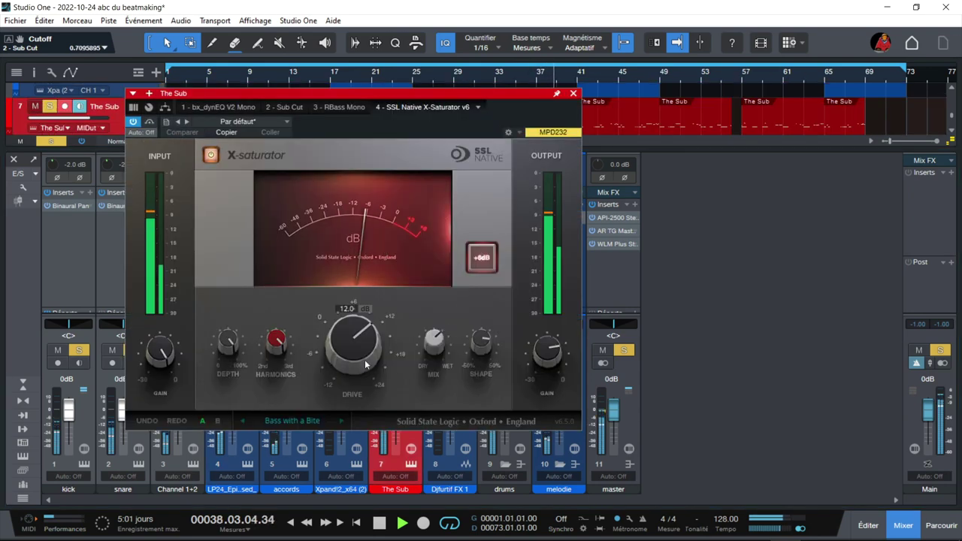
scroll(377, 368, "down", 5)
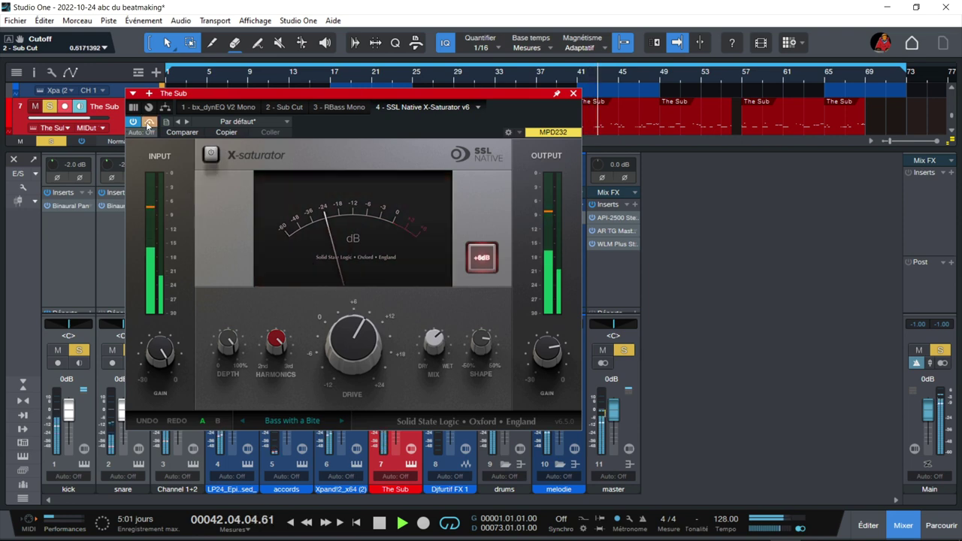
mouse_move(368, 343)
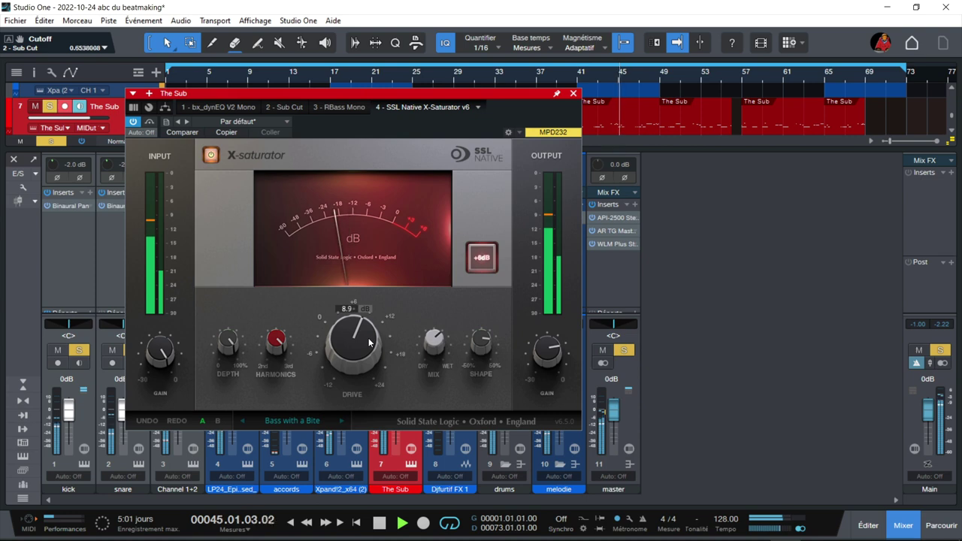
left_click(572, 93)
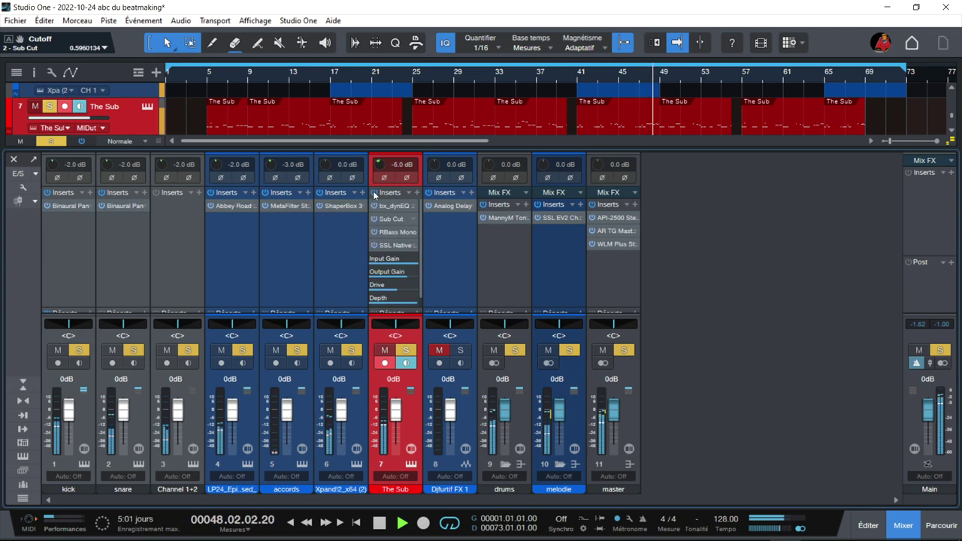
Reopen The Sub's inserts and compare the mix with RBass Mono bypassed and active.
left_click(391, 245)
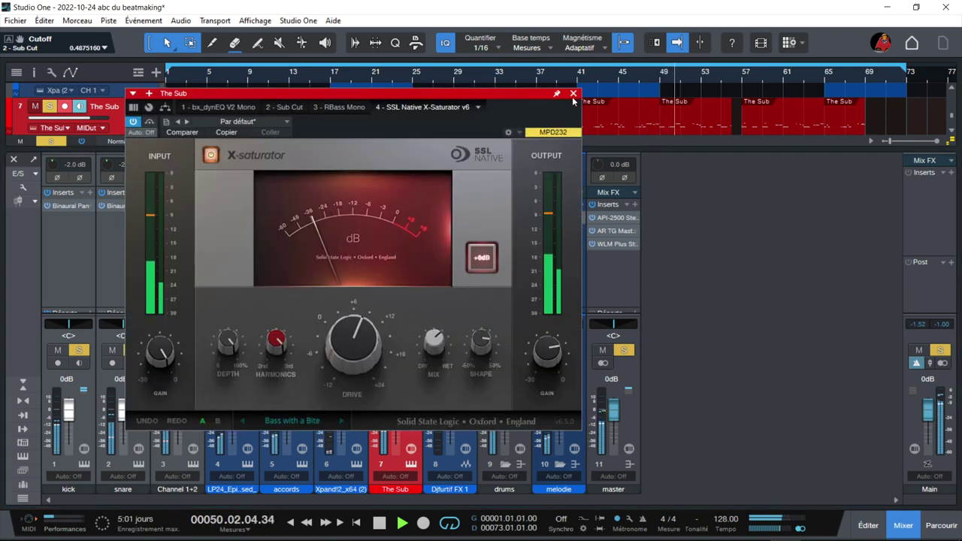
left_click(348, 107)
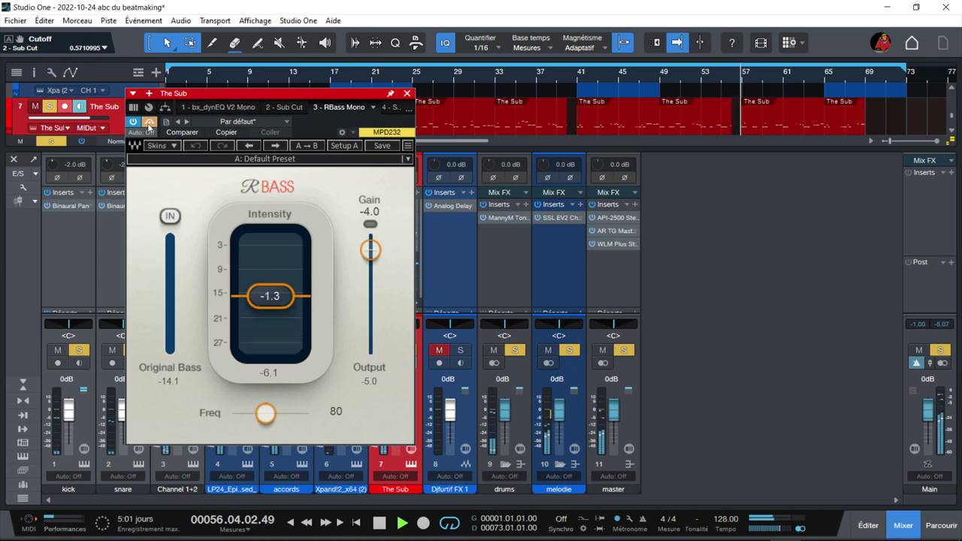
key("space")
left_click(289, 107)
left_click(353, 106)
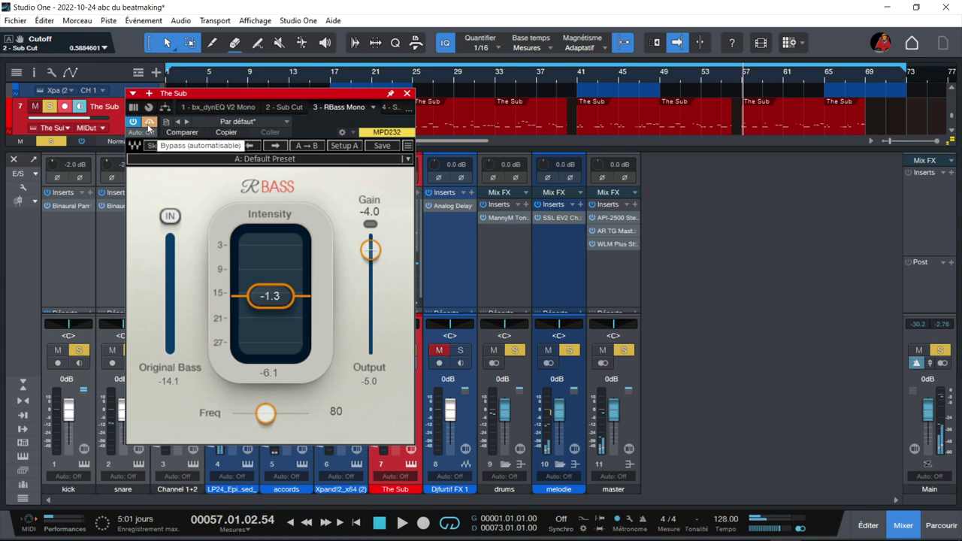
left_click(148, 124)
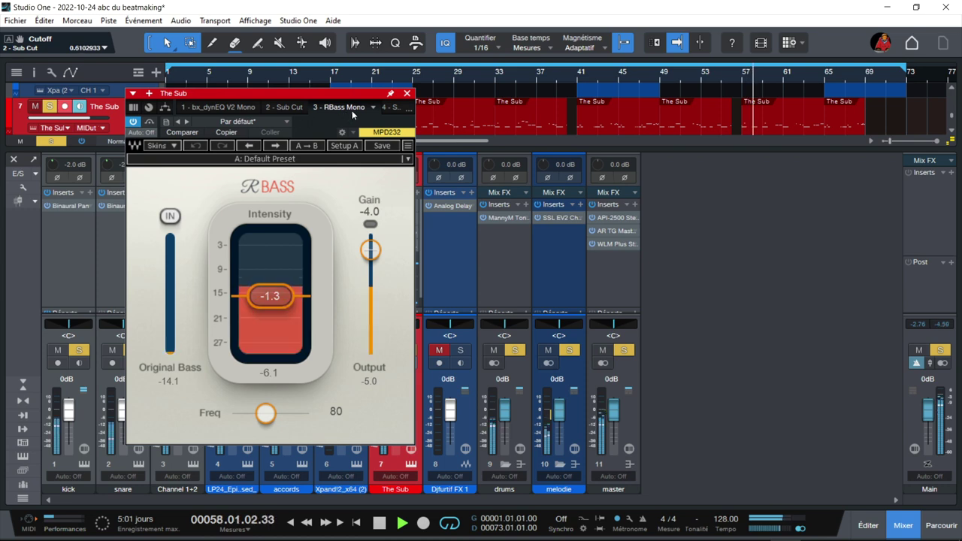
Inspect the bx_dynEQ V2 settings on The Sub, stop playback, and close the plug-in window.
left_click(219, 107)
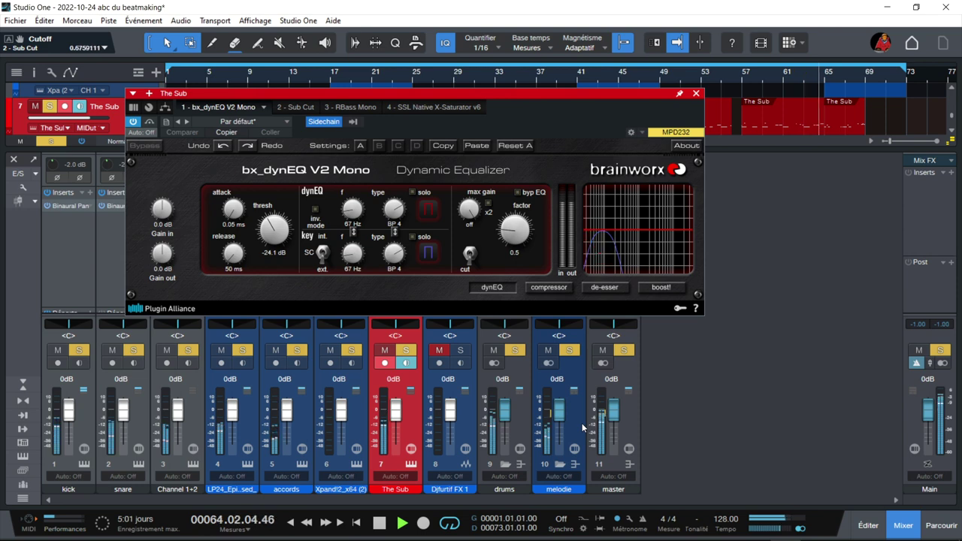
key("space")
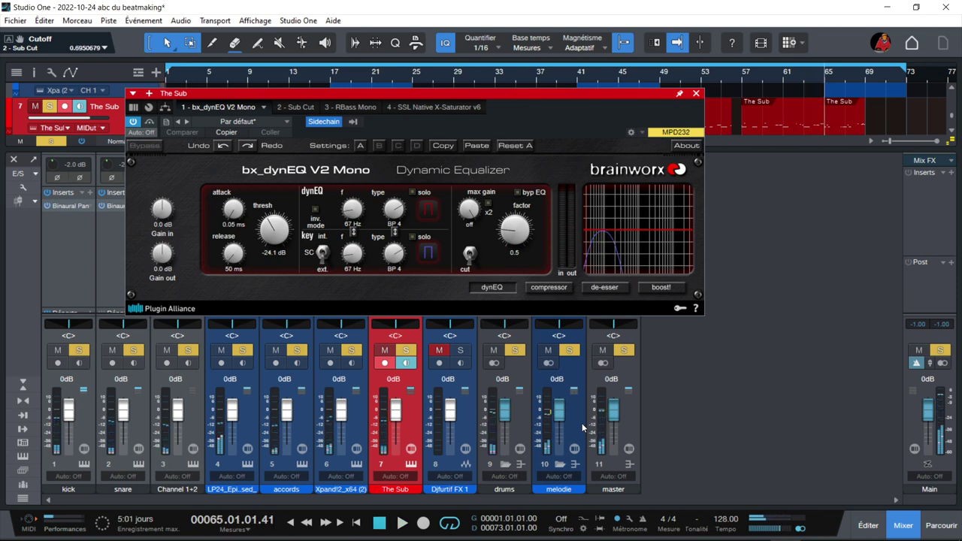
left_click(696, 94)
Arrange the accords channel's MetaFilter and the drums bus's MannyM Tone Shaper windows side by side to examine their settings.
left_click(281, 205)
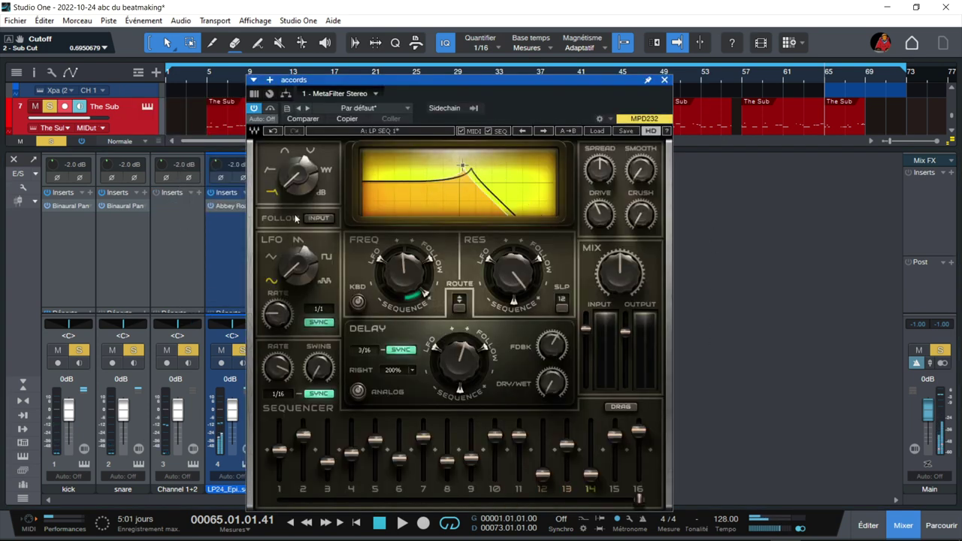
left_click_drag(555, 91, 315, 73)
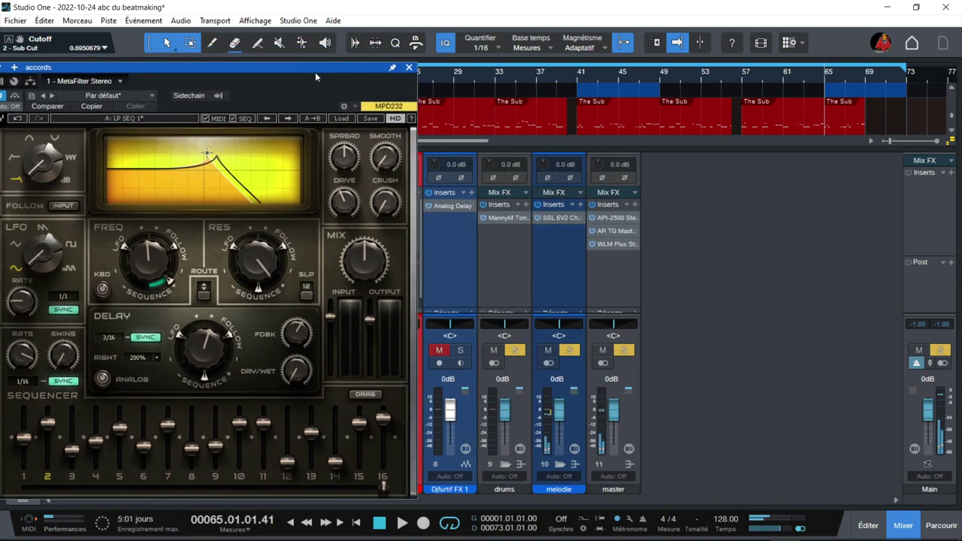
left_click(504, 217)
left_click_drag(383, 65, 820, 73)
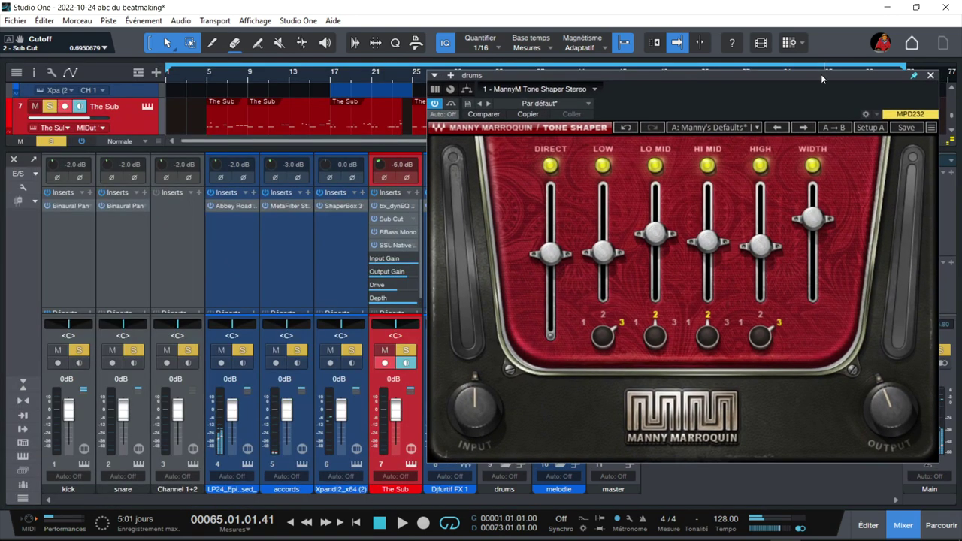
left_click(297, 205)
left_click_drag(369, 75, 372, 79)
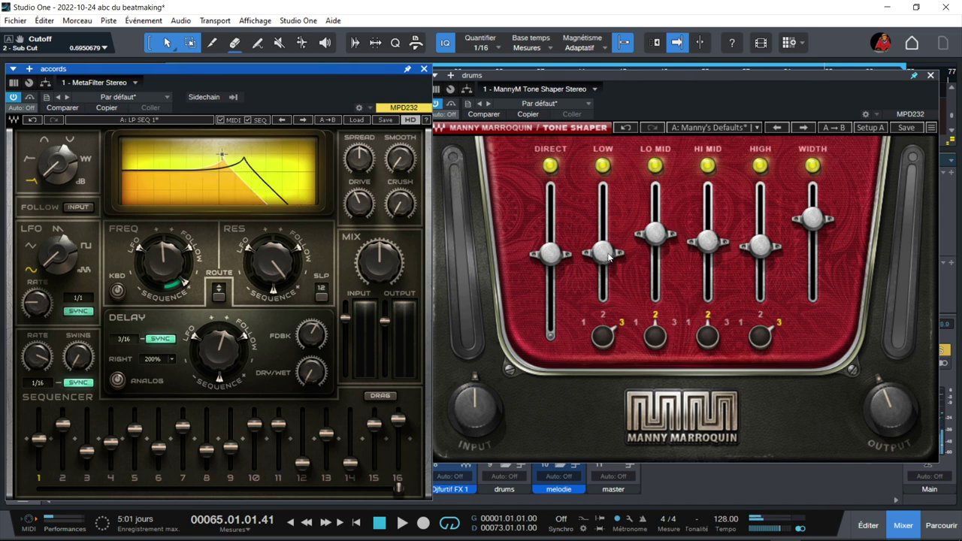
mouse_move(759, 291)
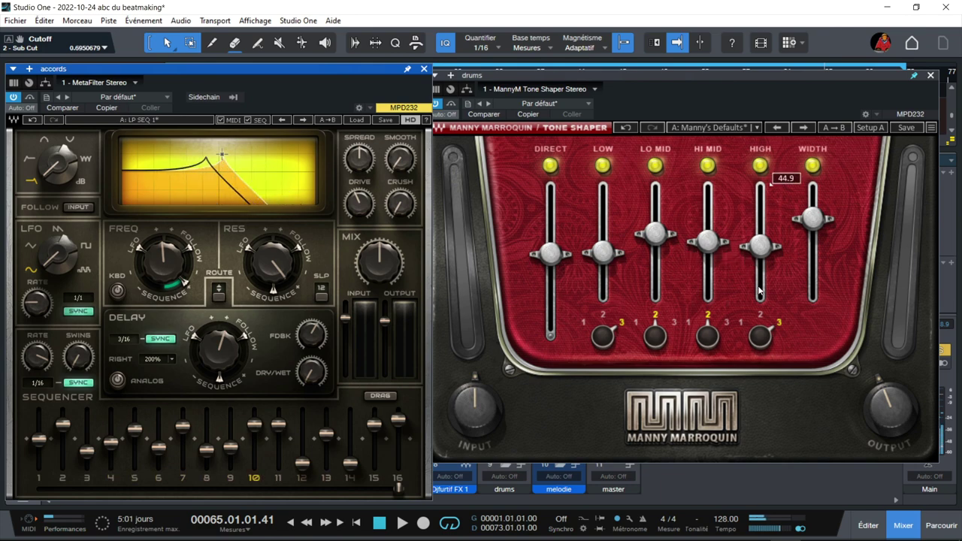